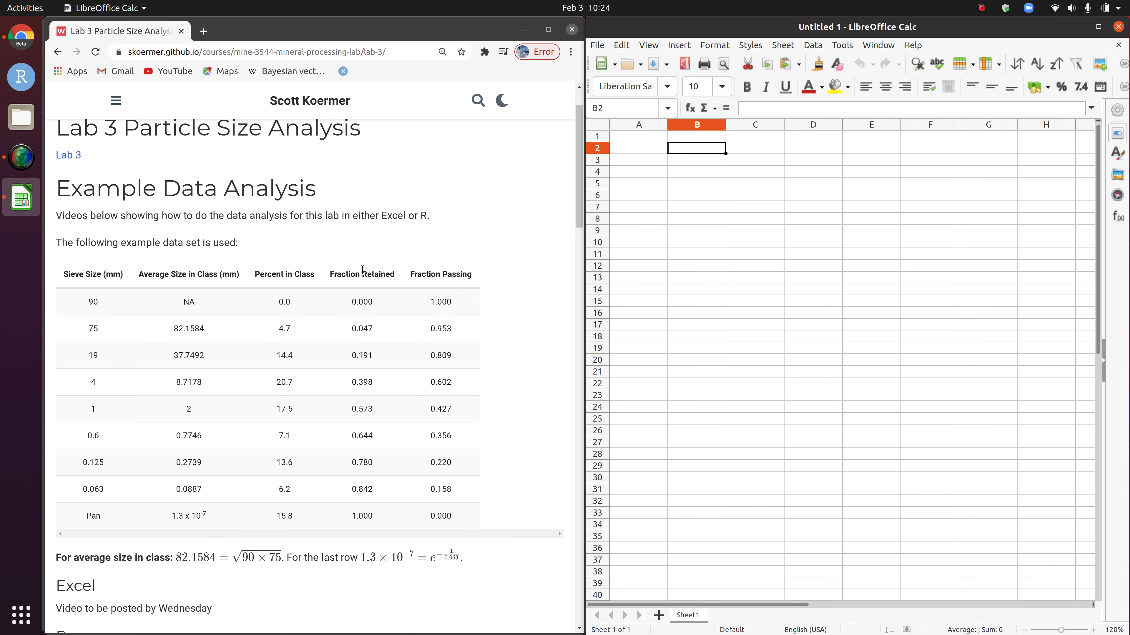
# Step: Enter the column headers "Sieve Size" in B2 and "Percent In Class" in C2
pyautogui.click(639, 146)
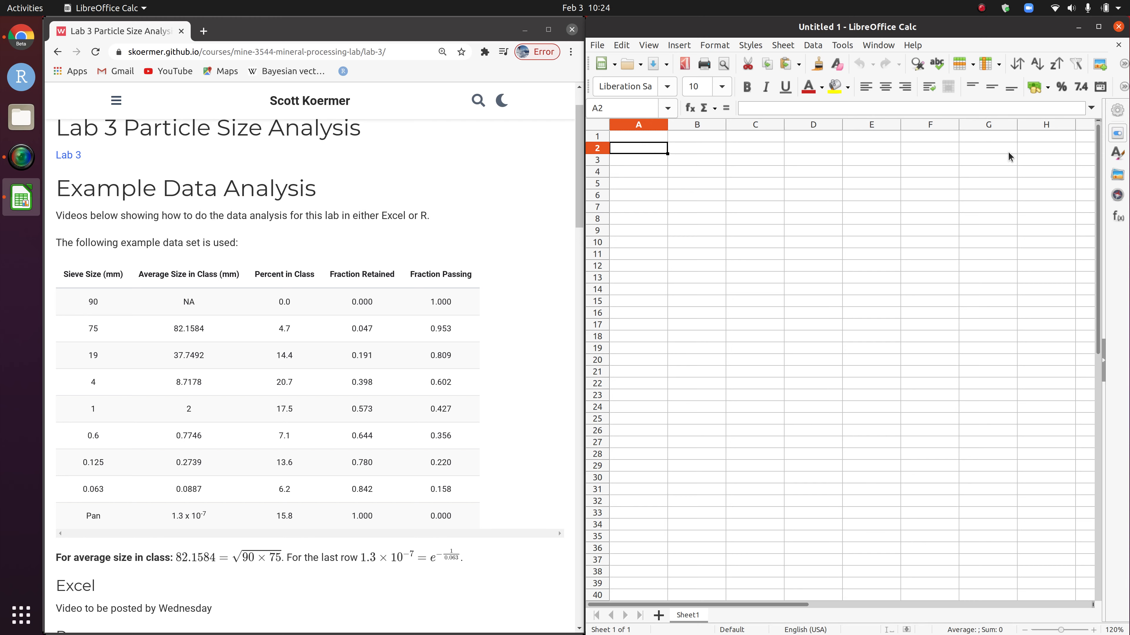
pyautogui.press('Tab')
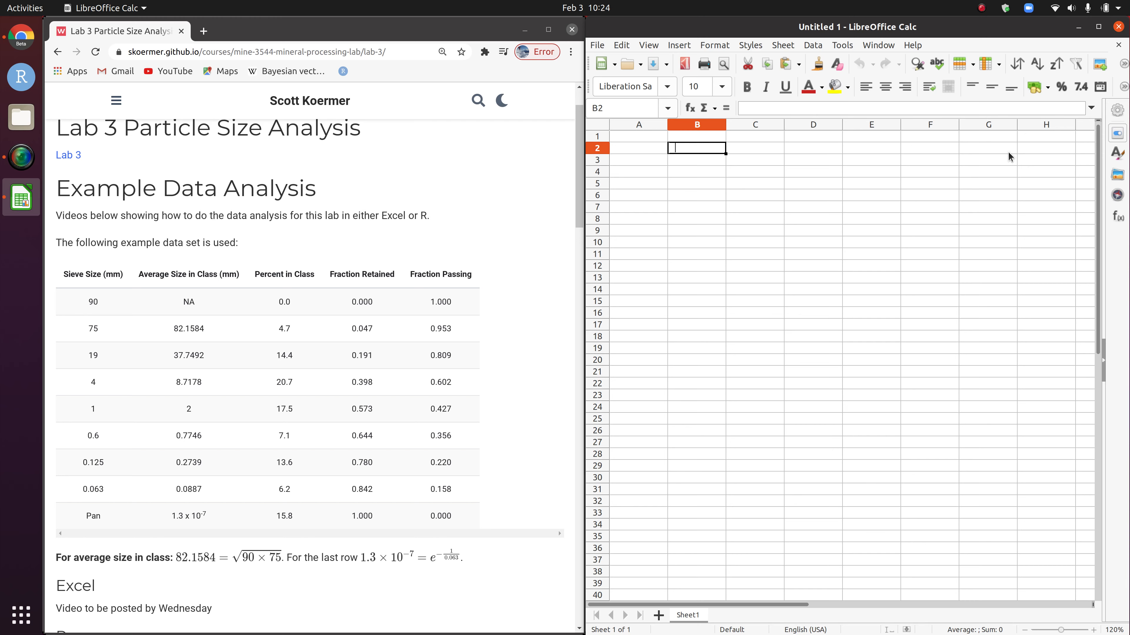
pyautogui.write('Sieve S')
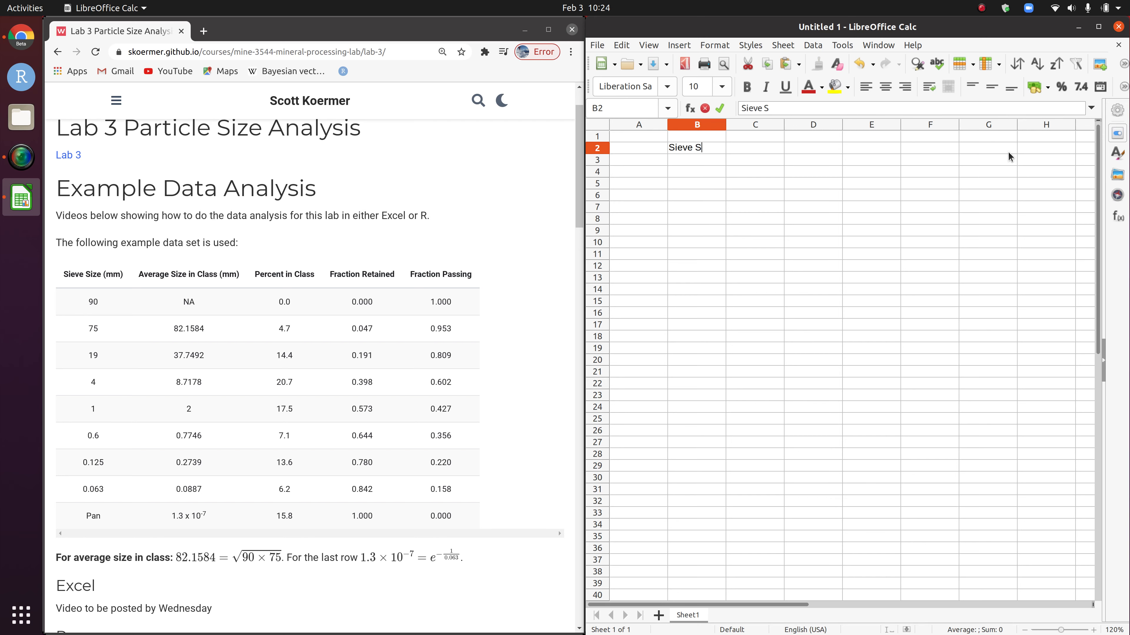
pyautogui.write('ize')
pyautogui.press('Tab')
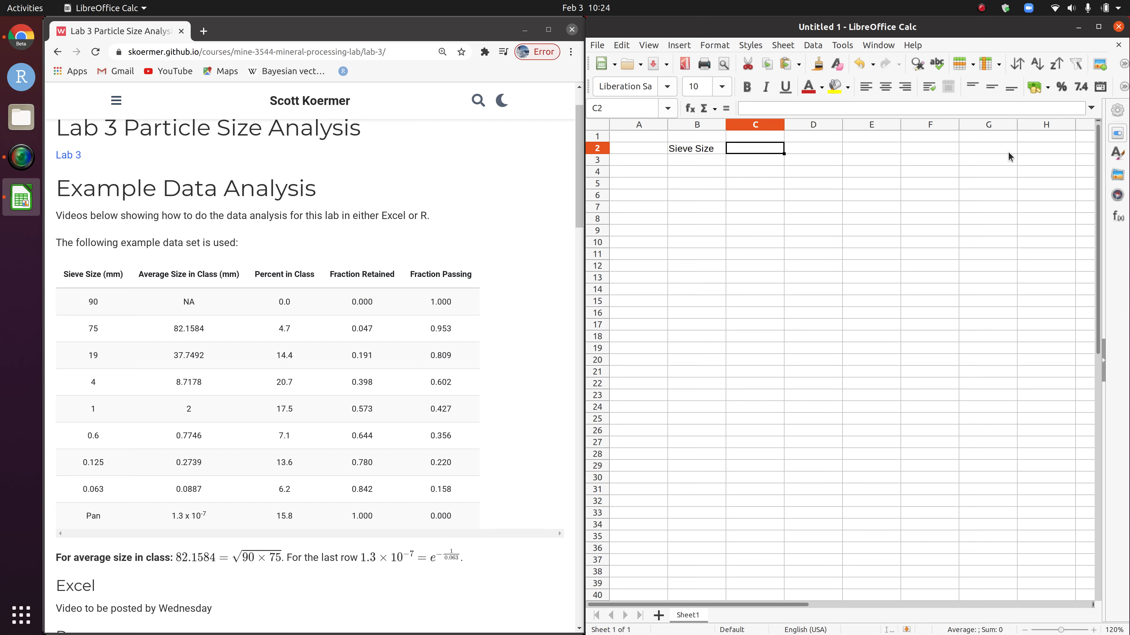
pyautogui.write('Perc')
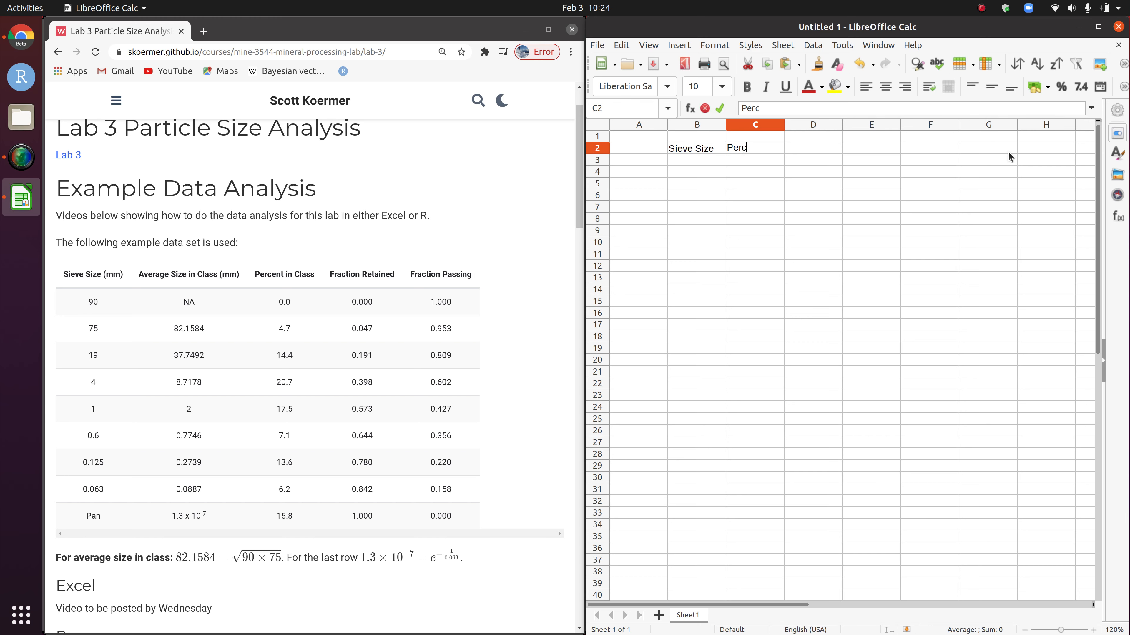
pyautogui.write('ent In Class')
pyautogui.press('Return')
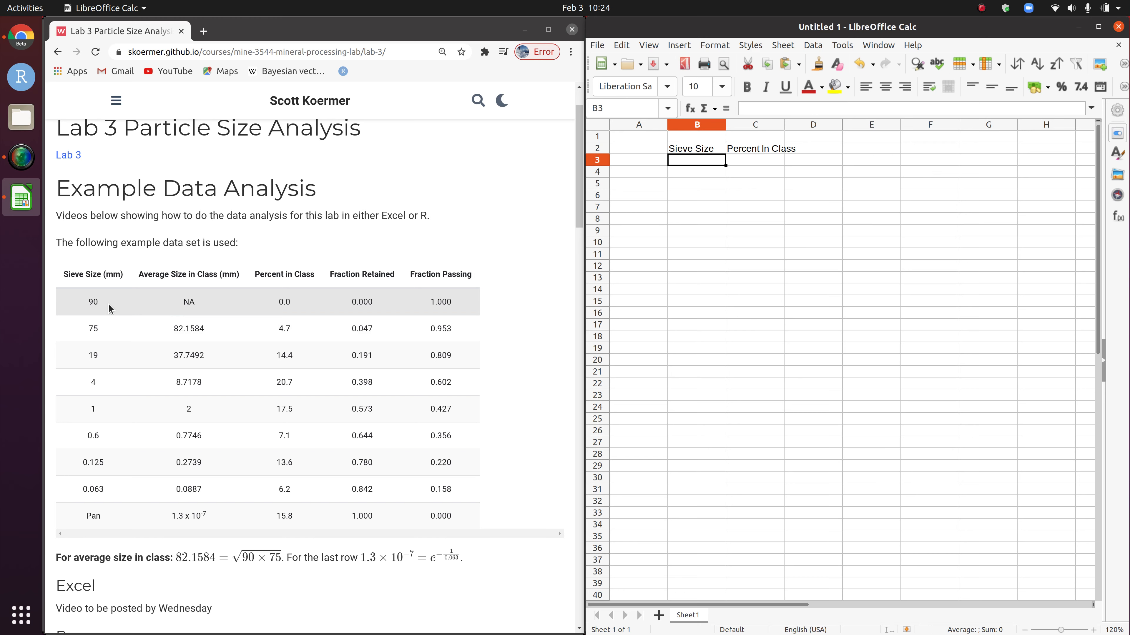
pyautogui.moveTo(428, 305); pyautogui.dragTo(463, 304)
pyautogui.click(462, 304)
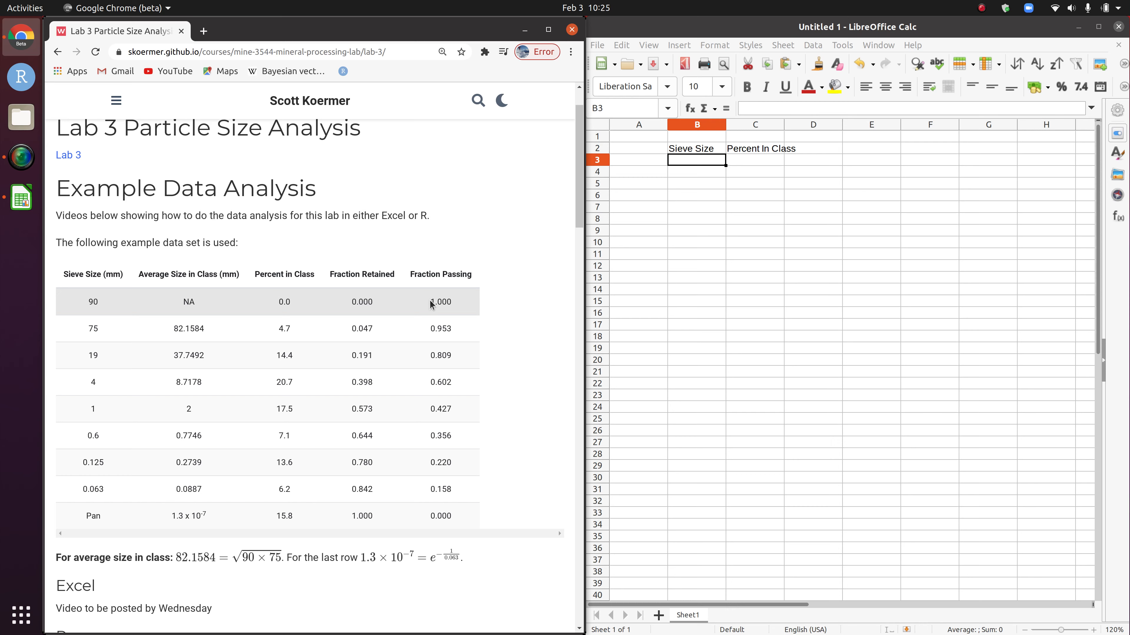
# Step: Widen column C so that the "Percent In Class" header fits inside it
pyautogui.click(787, 129)
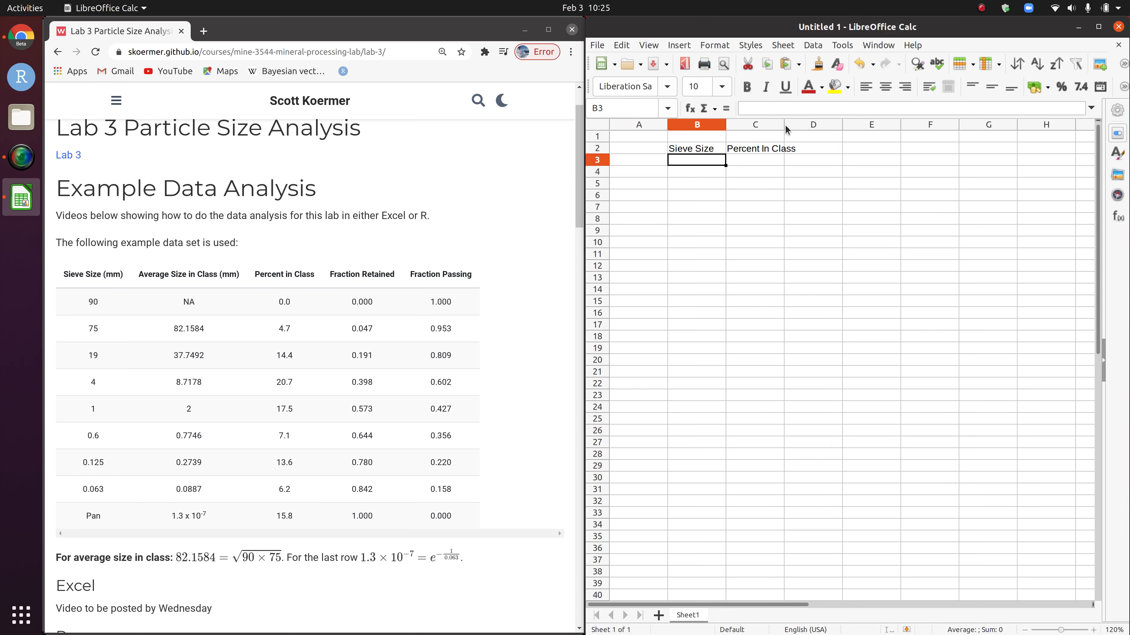
pyautogui.moveTo(786, 129); pyautogui.dragTo(803, 129)
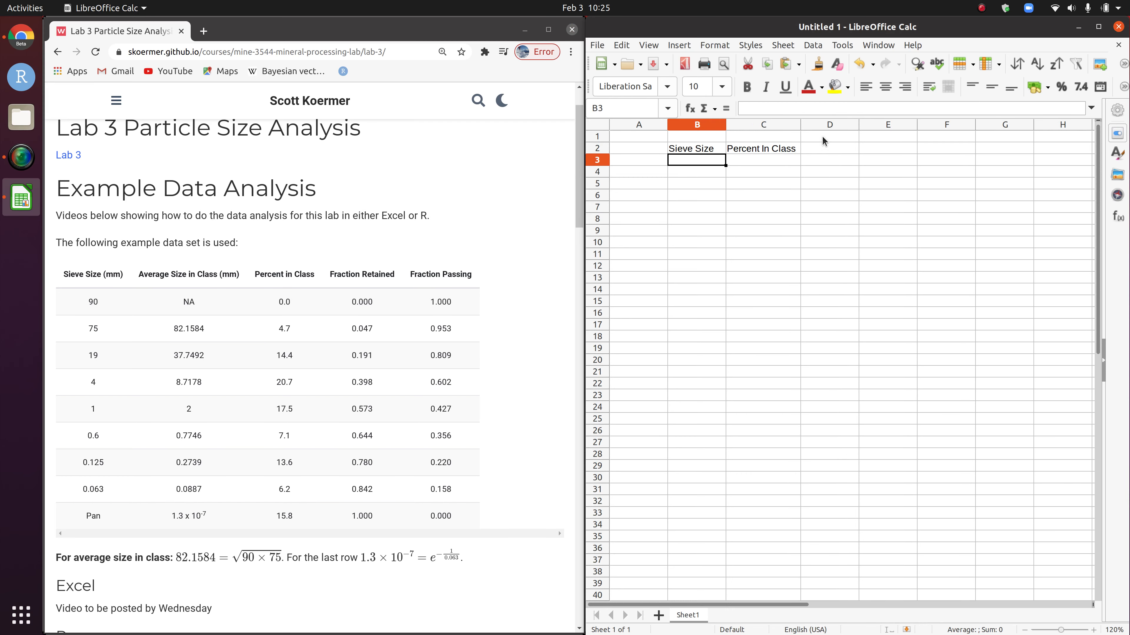
pyautogui.moveTo(429, 303); pyautogui.dragTo(477, 305)
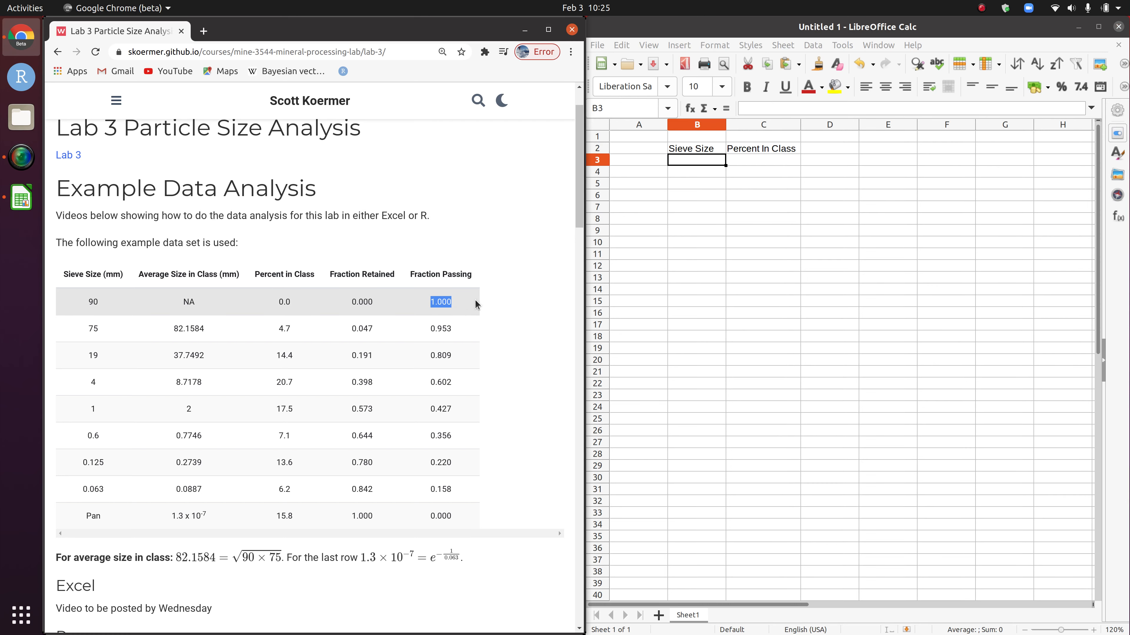
pyautogui.click(518, 297)
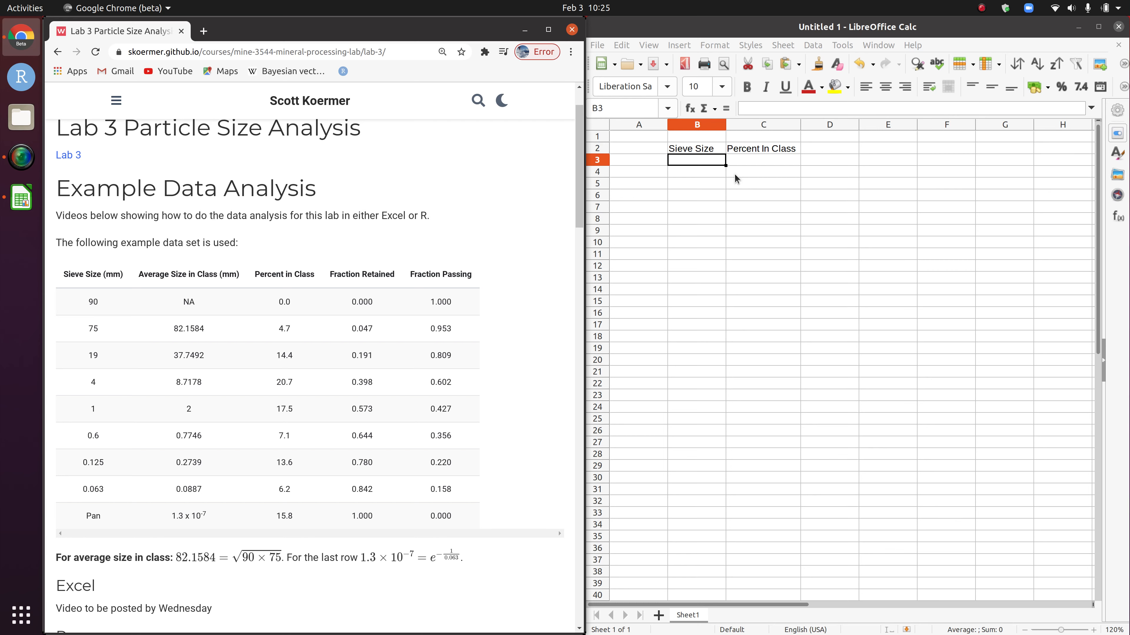
# Step: Fill B3 to B10 with the sieve sizes 75, 19, 4, 1, 0.6, 0.125, 0.063 and Pan
pyautogui.doubleClick(695, 160)
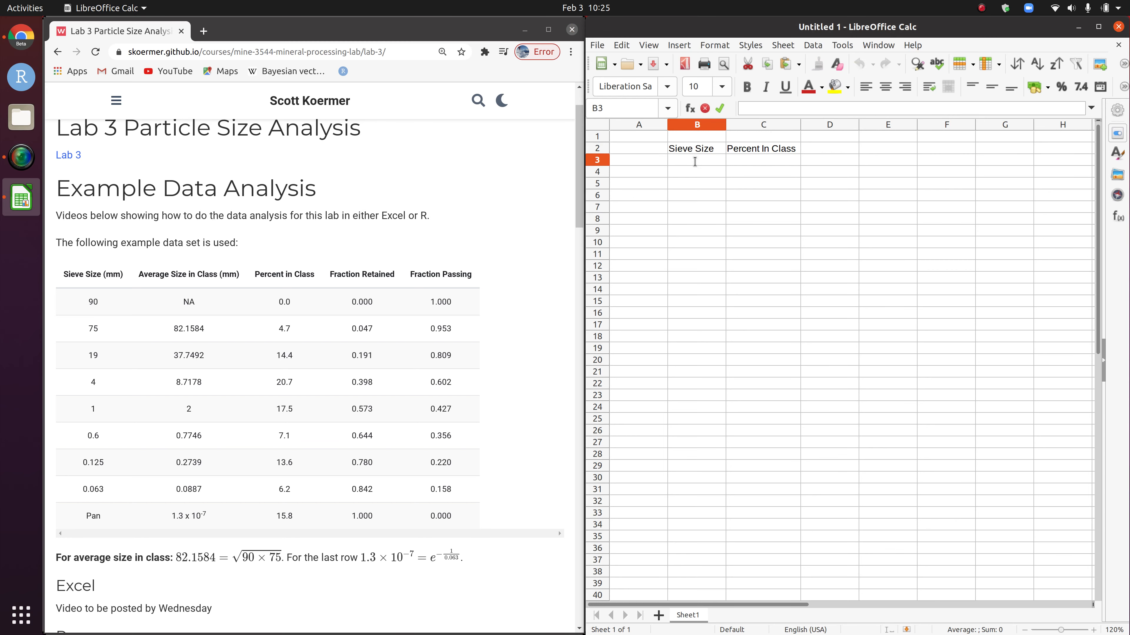
pyautogui.write('75')
pyautogui.press('Return')
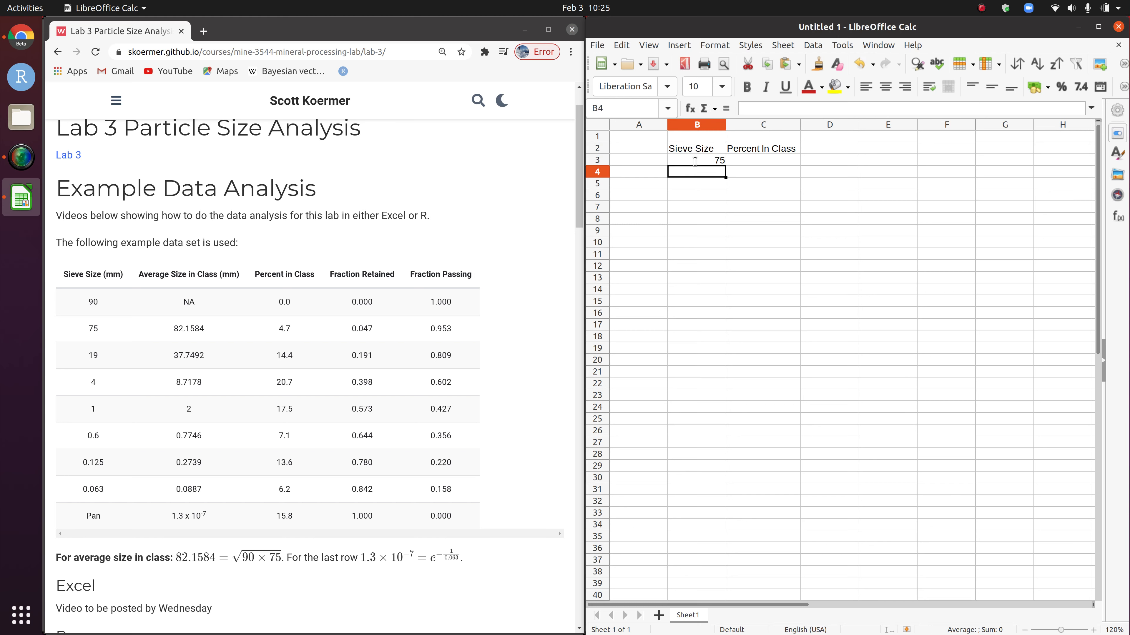
pyautogui.write('19')
pyautogui.press('Return')
pyautogui.write('4')
pyautogui.press('Return')
pyautogui.write('1')
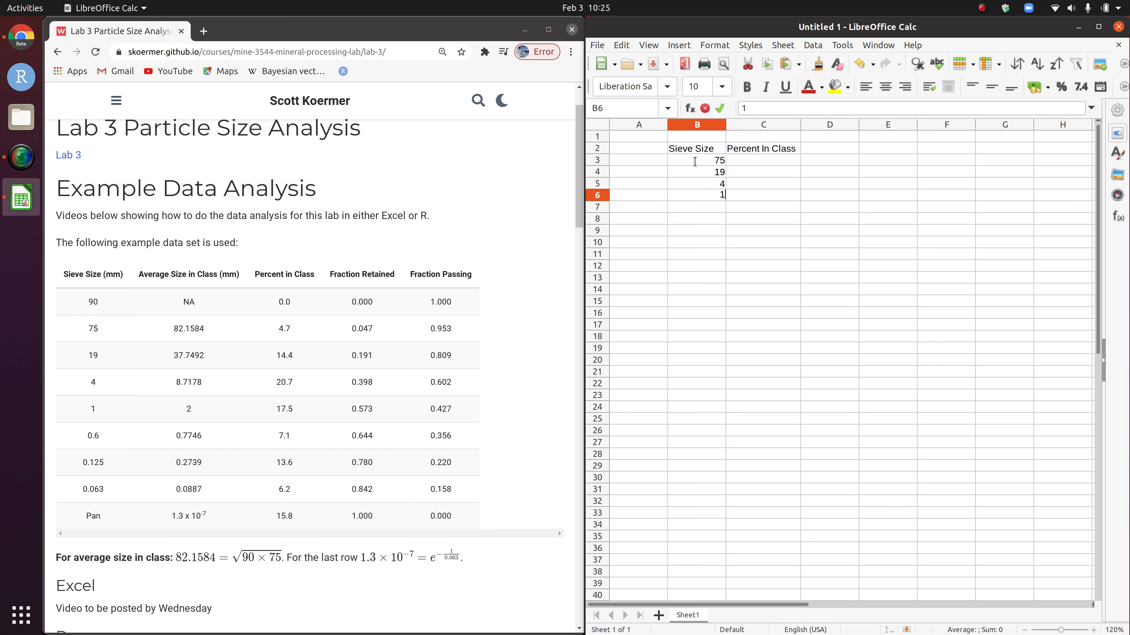
pyautogui.press('Return')
pyautogui.write('0.6')
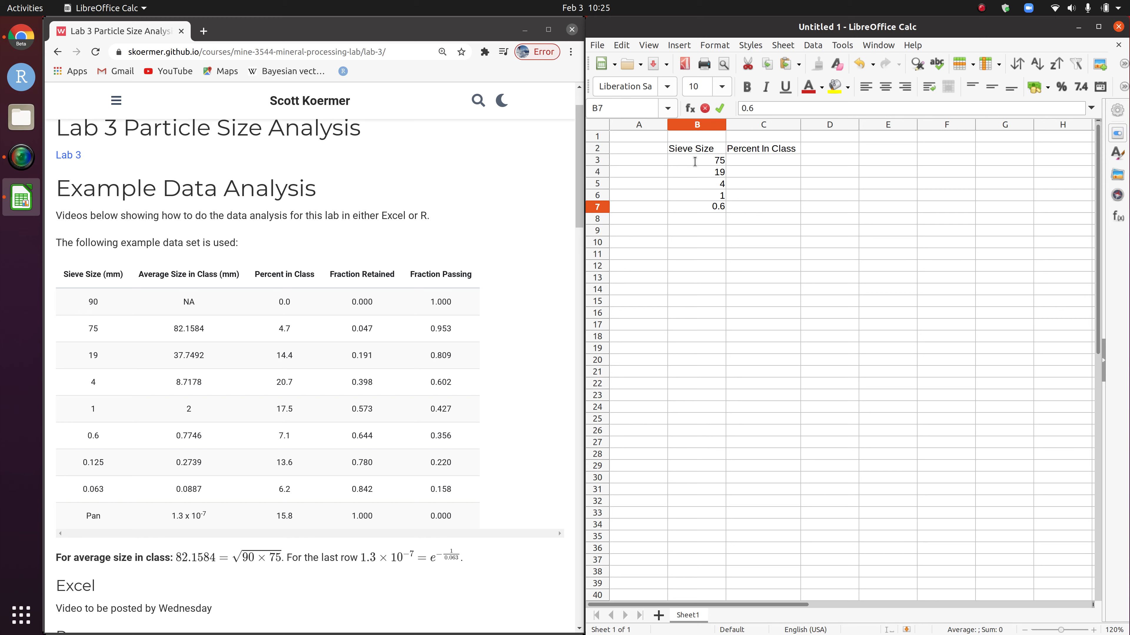
pyautogui.press('Return')
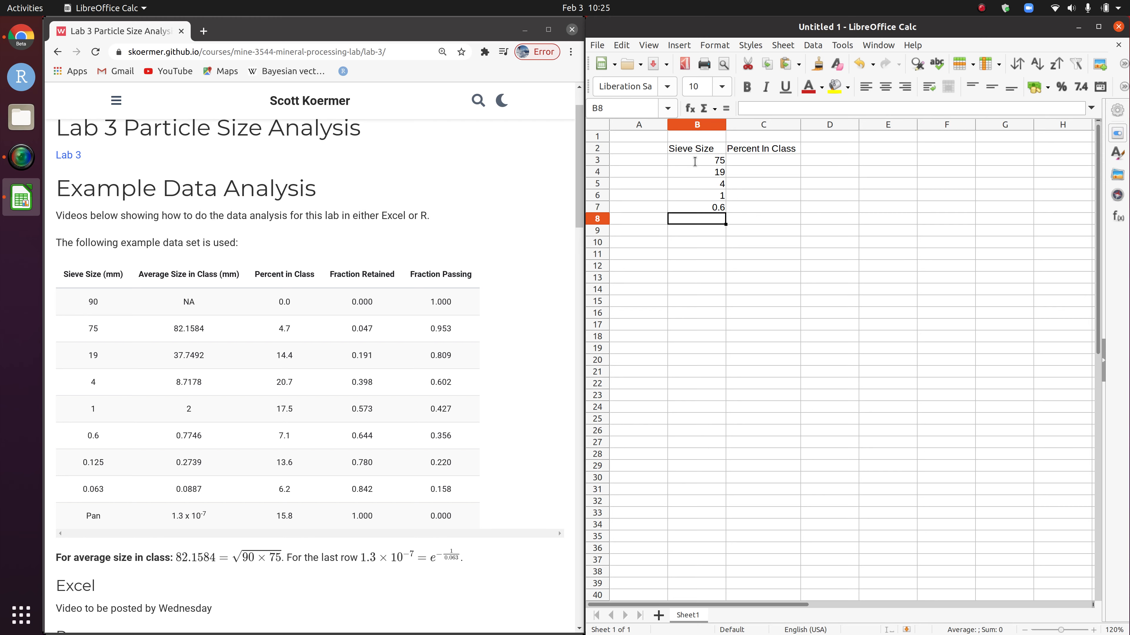
pyautogui.write('0.125')
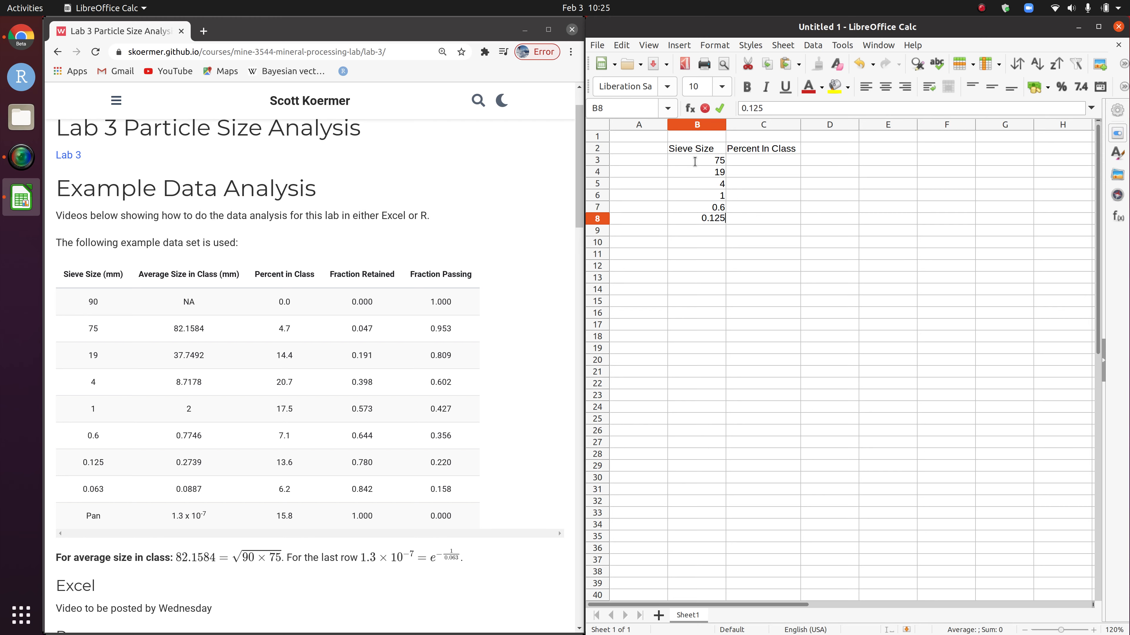
pyautogui.press('Return')
pyautogui.write('0')
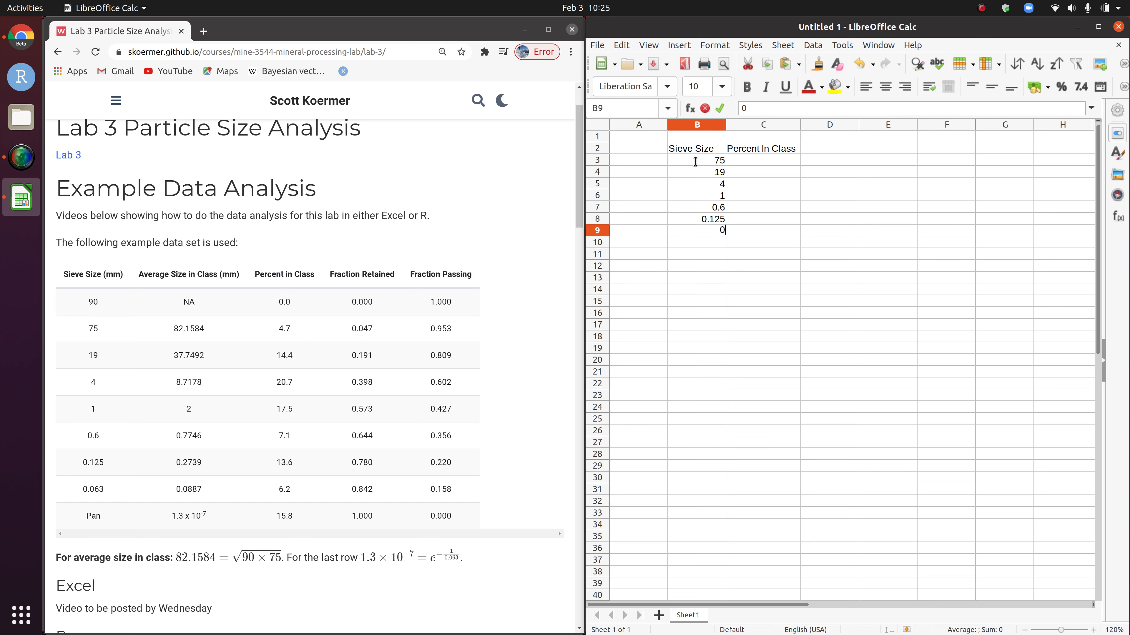
pyautogui.write('.063')
pyautogui.press('Return')
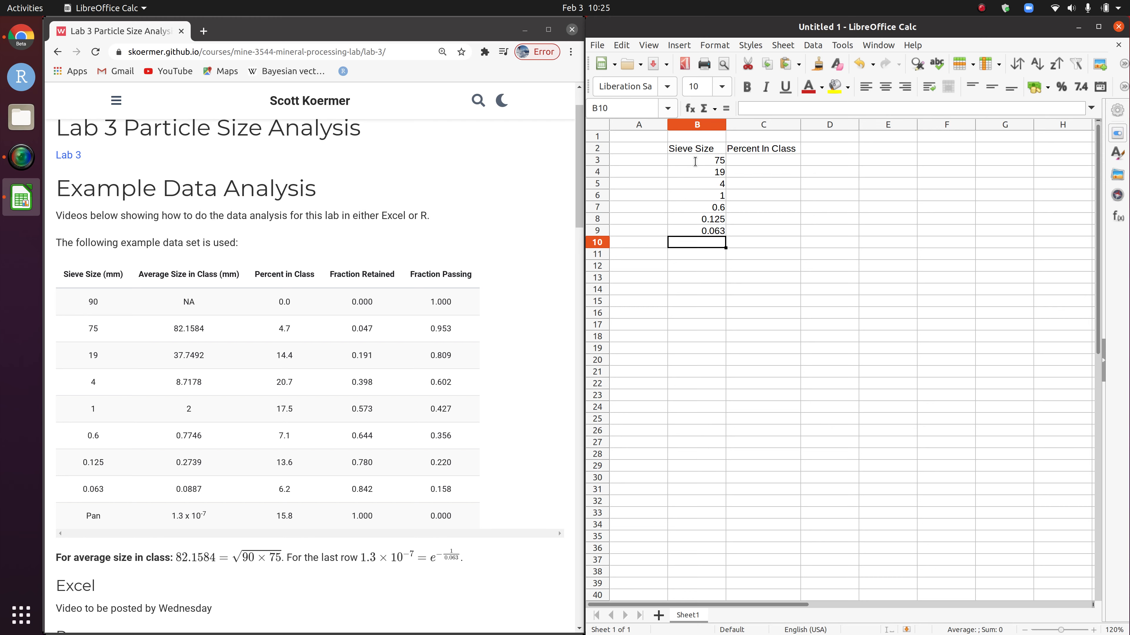
pyautogui.write('Pan')
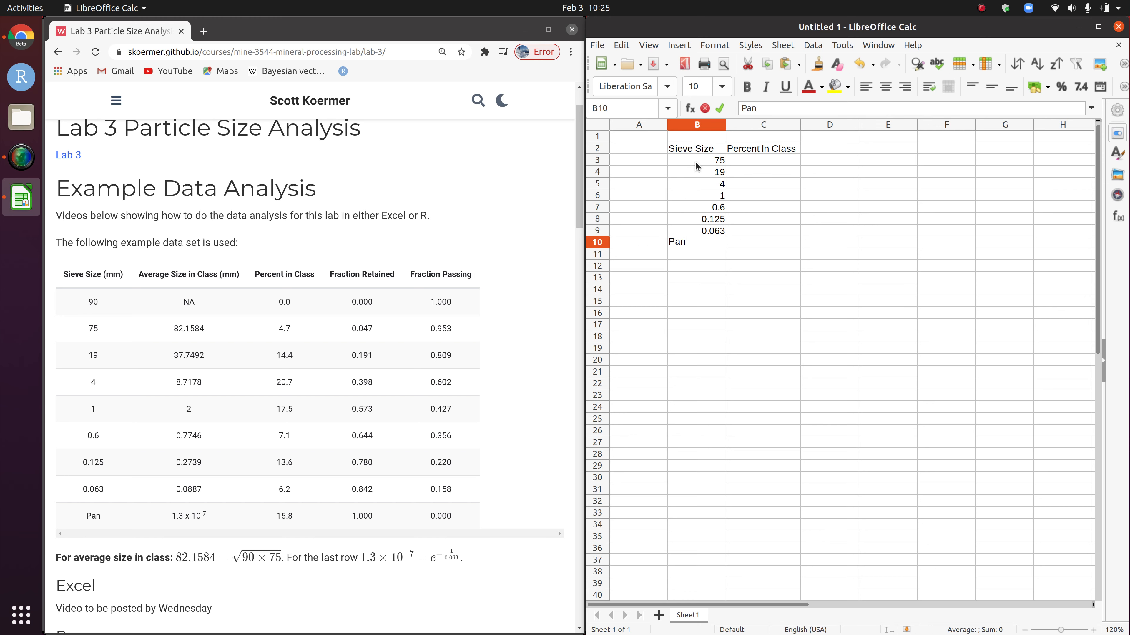
pyautogui.press('Return')
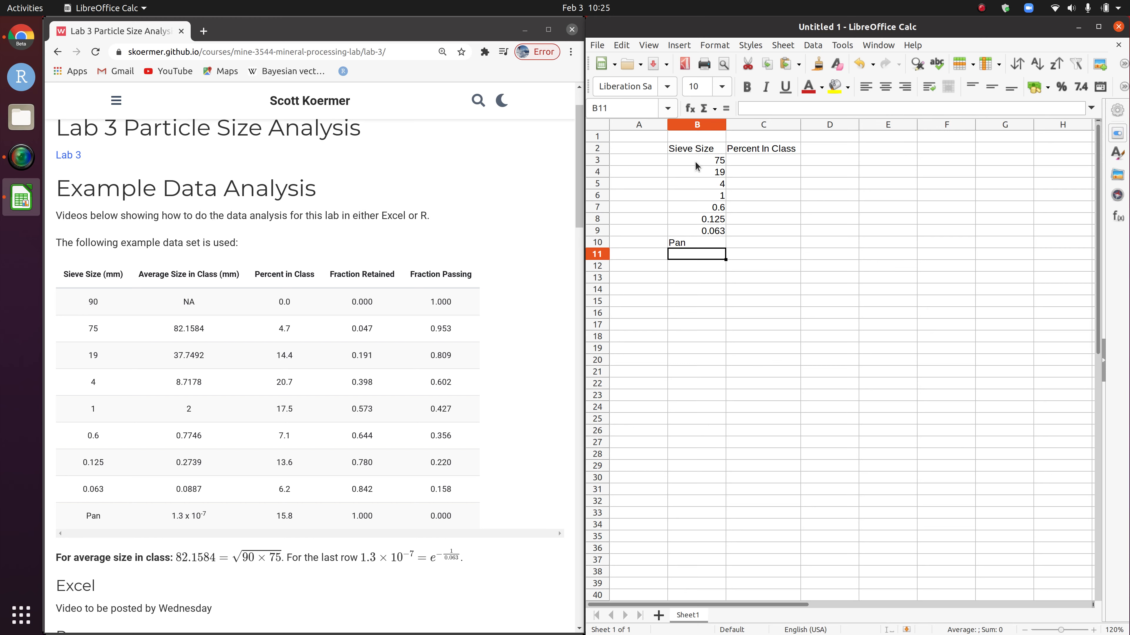
# Step: Fill C3 to C10 with the class percentages 4.7, 14.4, 20.7, 17.5, 7.1, 13.6, 6.2 and 15.8
pyautogui.click(774, 166)
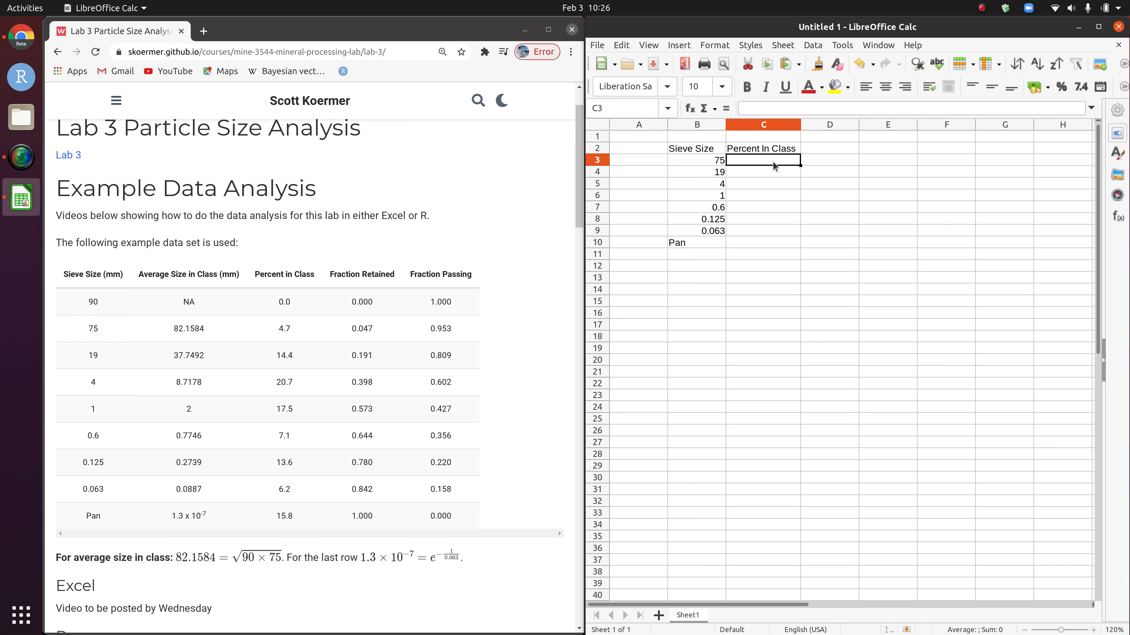
pyautogui.write('4.7')
pyautogui.press('Return')
pyautogui.write('1')
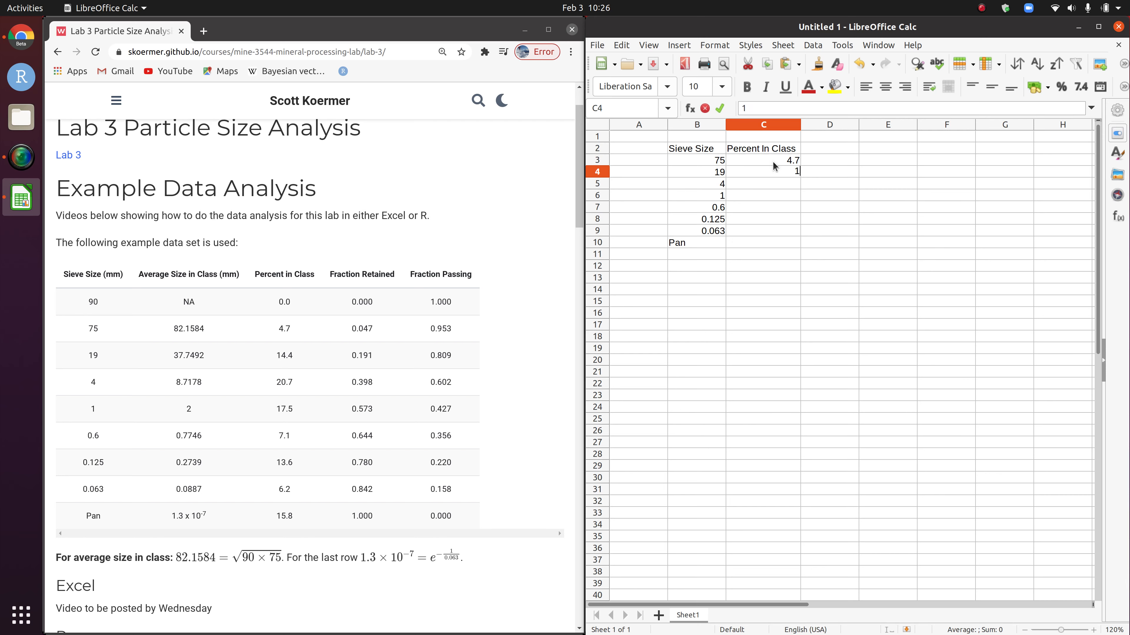
pyautogui.write('4.4')
pyautogui.press('Return')
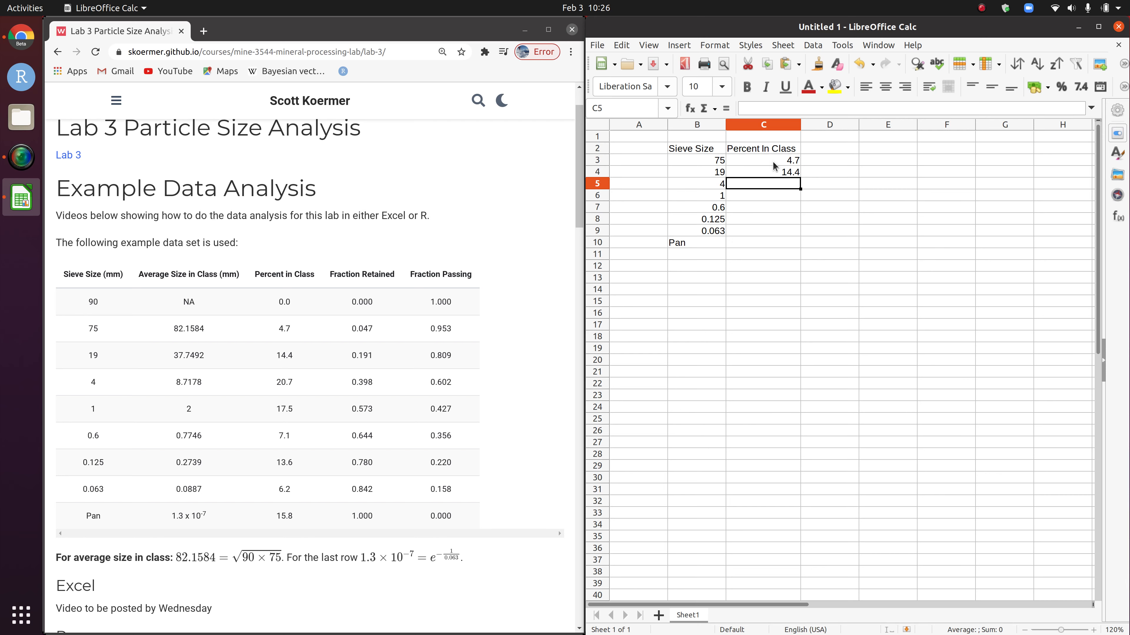
pyautogui.write('20')
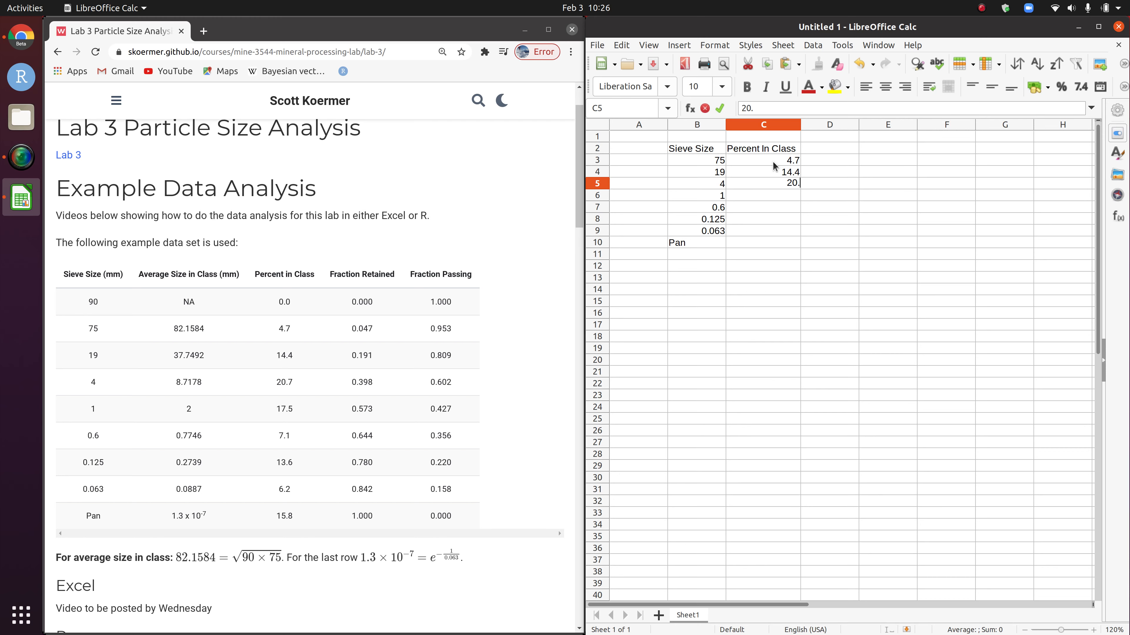
pyautogui.write('.7')
pyautogui.press('Return')
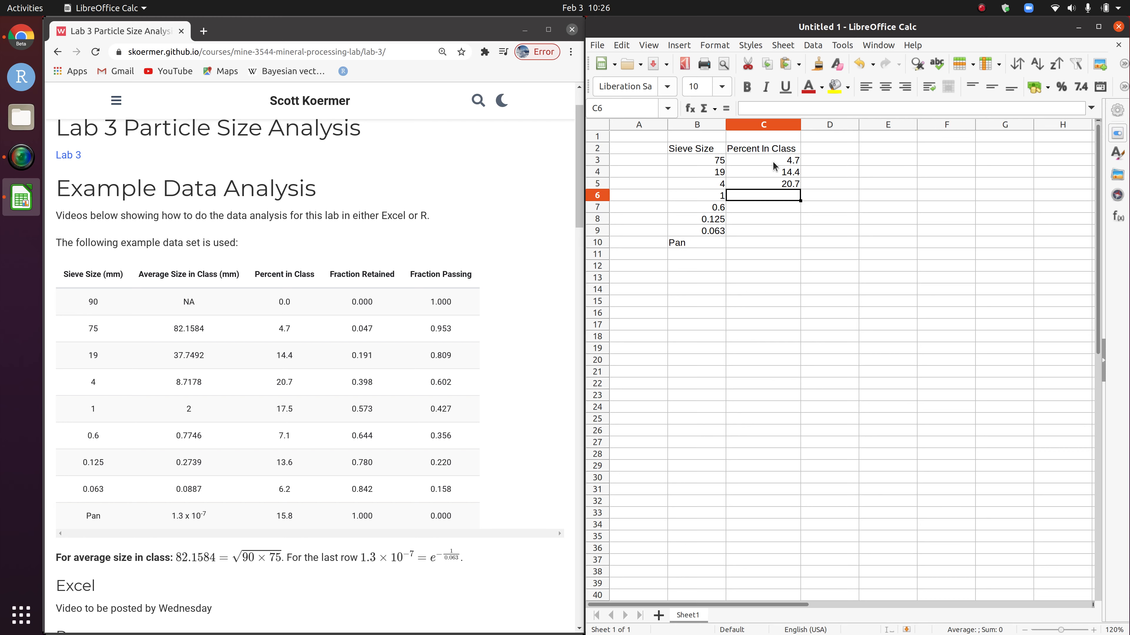
pyautogui.write('17.5')
pyautogui.press('Return')
pyautogui.write('7.')
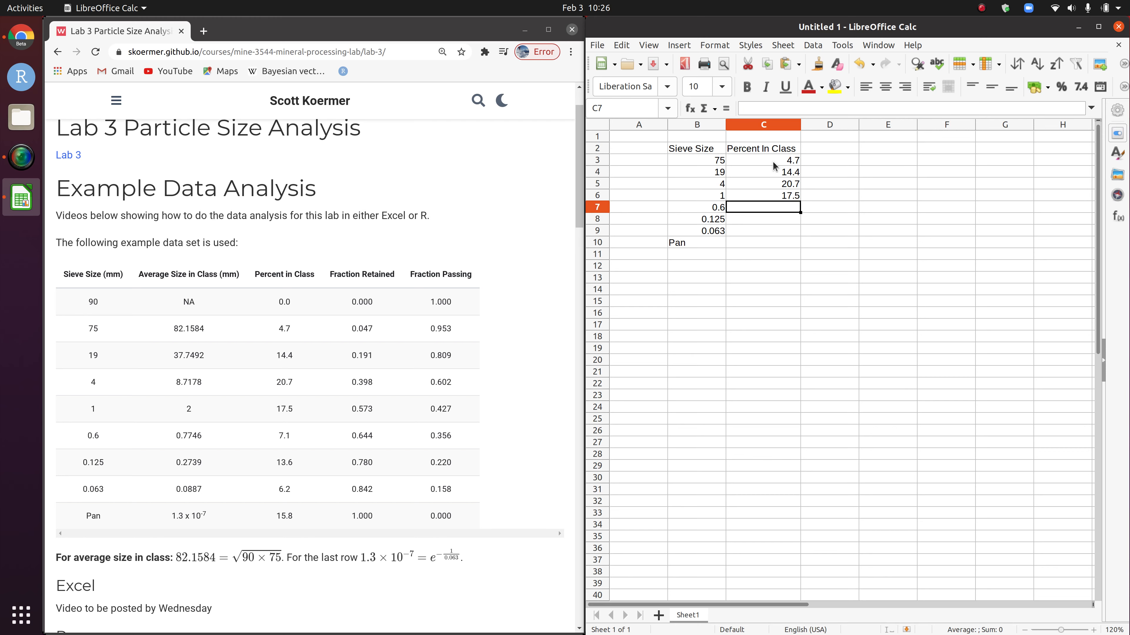
pyautogui.write('1')
pyautogui.press('Return')
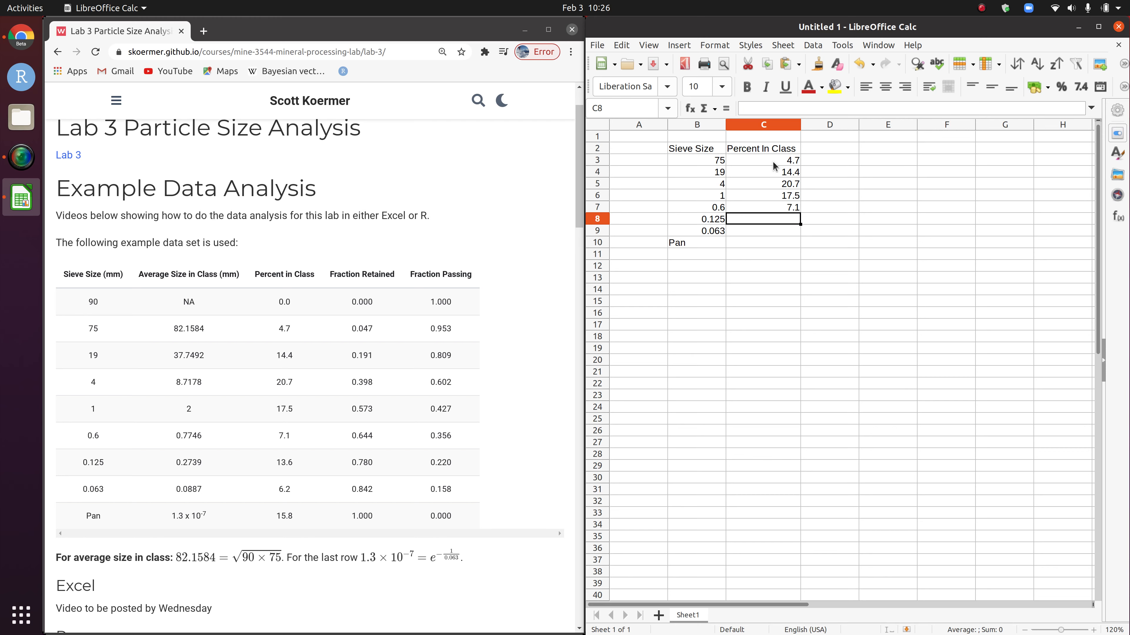
pyautogui.write('13.6')
pyautogui.press('Return')
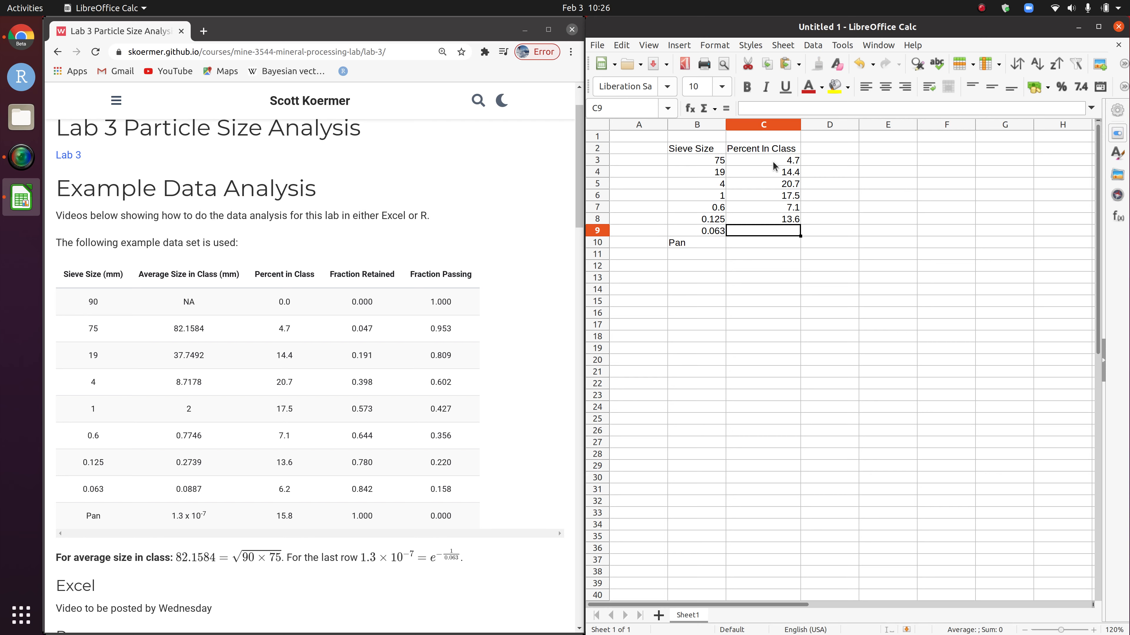
pyautogui.write('6.2')
pyautogui.press('Return')
pyautogui.write('15')
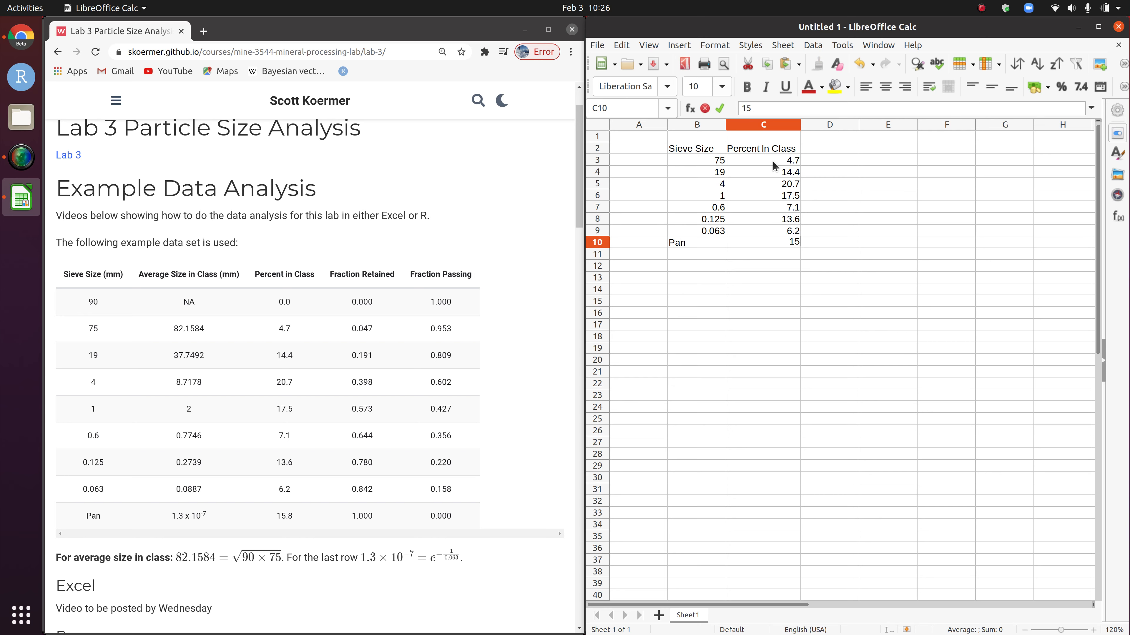
pyautogui.write('.8')
pyautogui.press('Return')
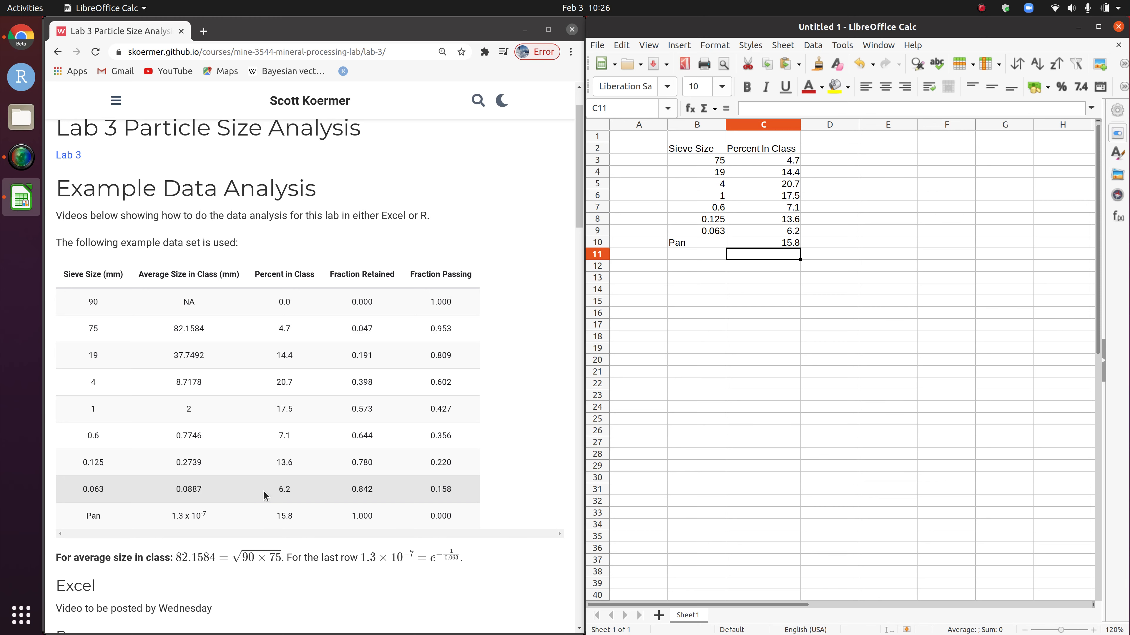
# Step: Check the sum of the Percent In Class values in C3 to C10
pyautogui.click(828, 163)
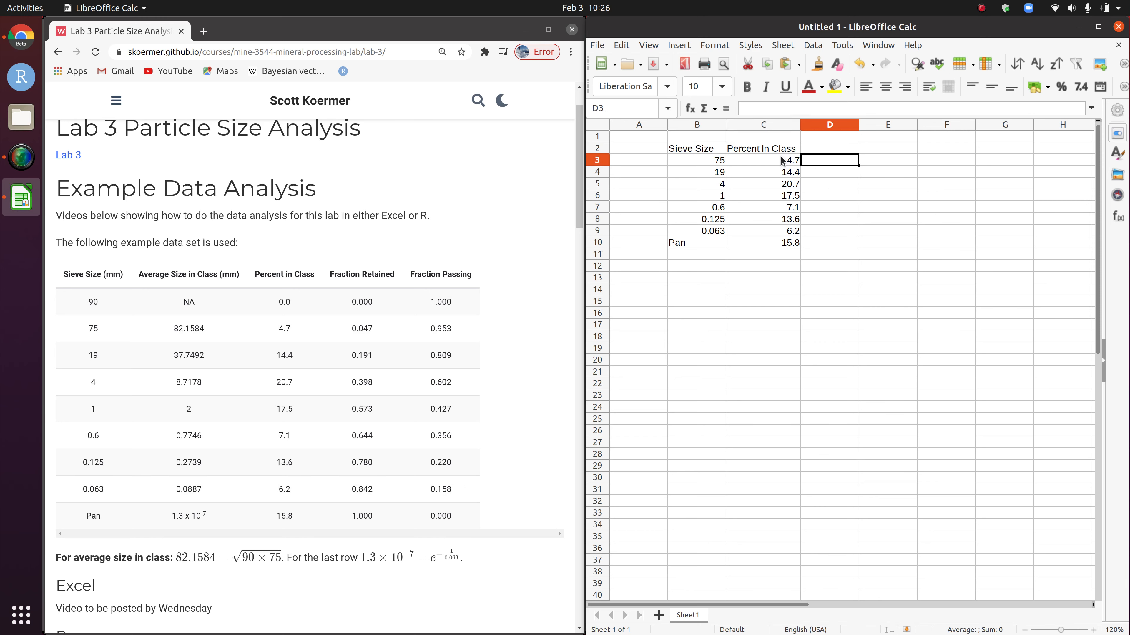
pyautogui.moveTo(780, 157); pyautogui.dragTo(785, 244)
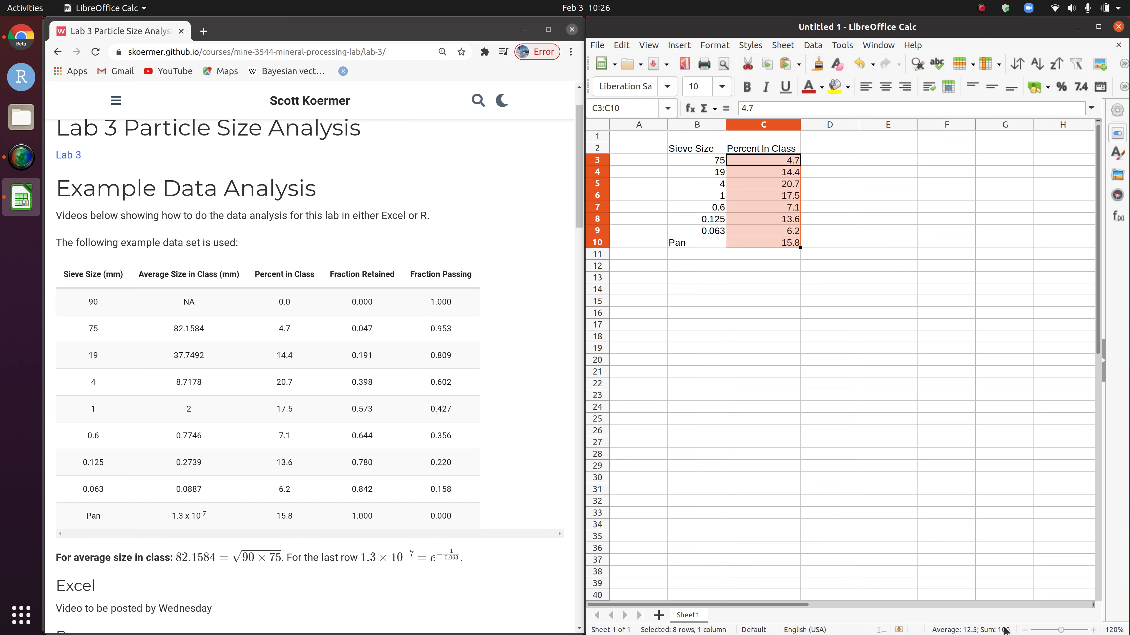
pyautogui.click(856, 187)
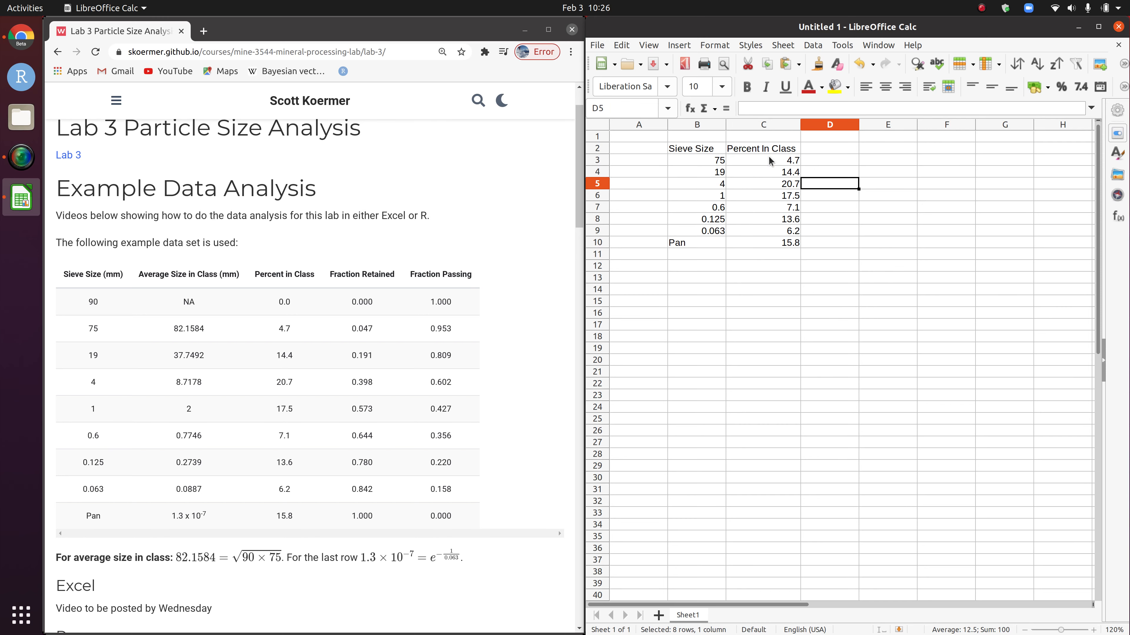
# Step: Add the column header "Frac in Class" in D2
pyautogui.click(830, 148)
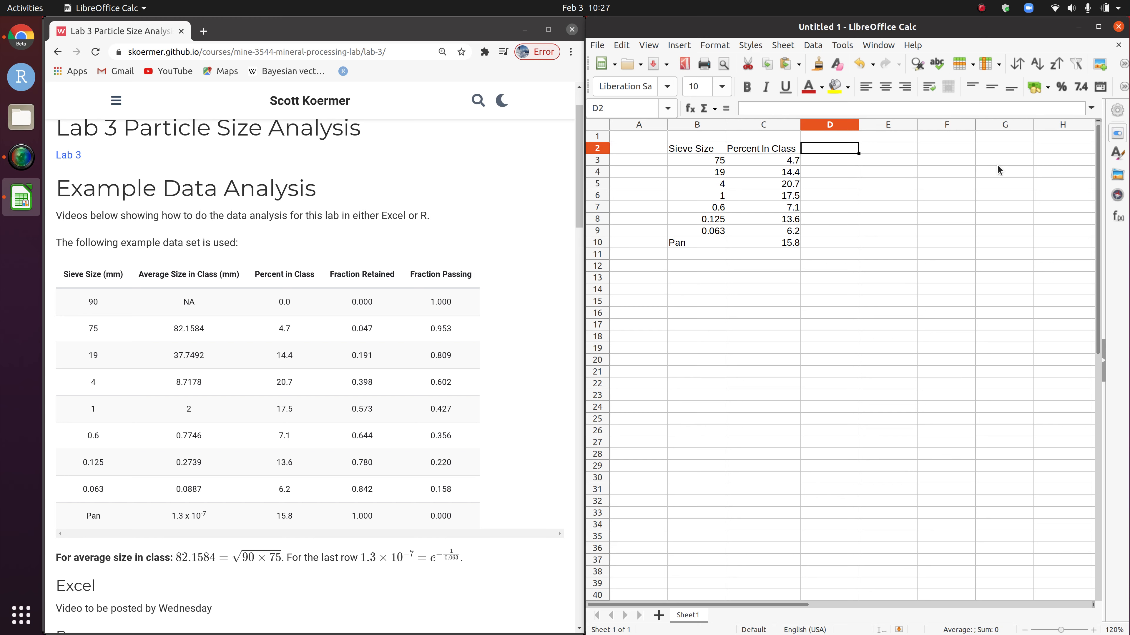
pyautogui.write('Frac in ')
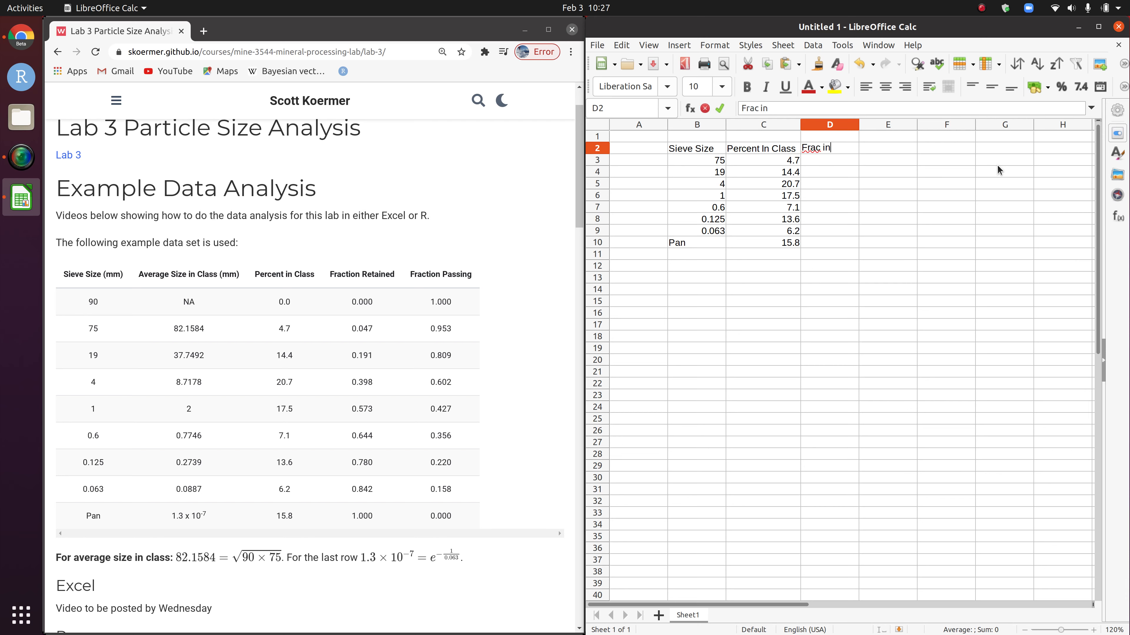
pyautogui.write('Class')
pyautogui.press('Return')
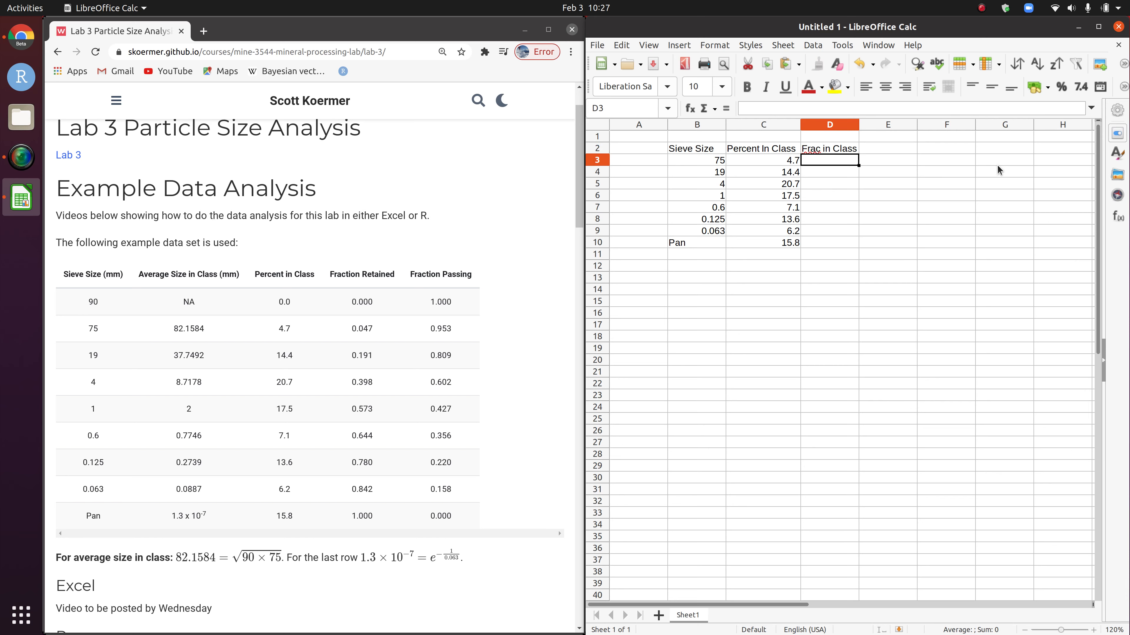
# Step: Calculate the class fractions in D3 to D10 by entering =C3/100 in D3 and filling the formula down
pyautogui.write('=')
pyautogui.click(783, 164)
pyautogui.write('/100')
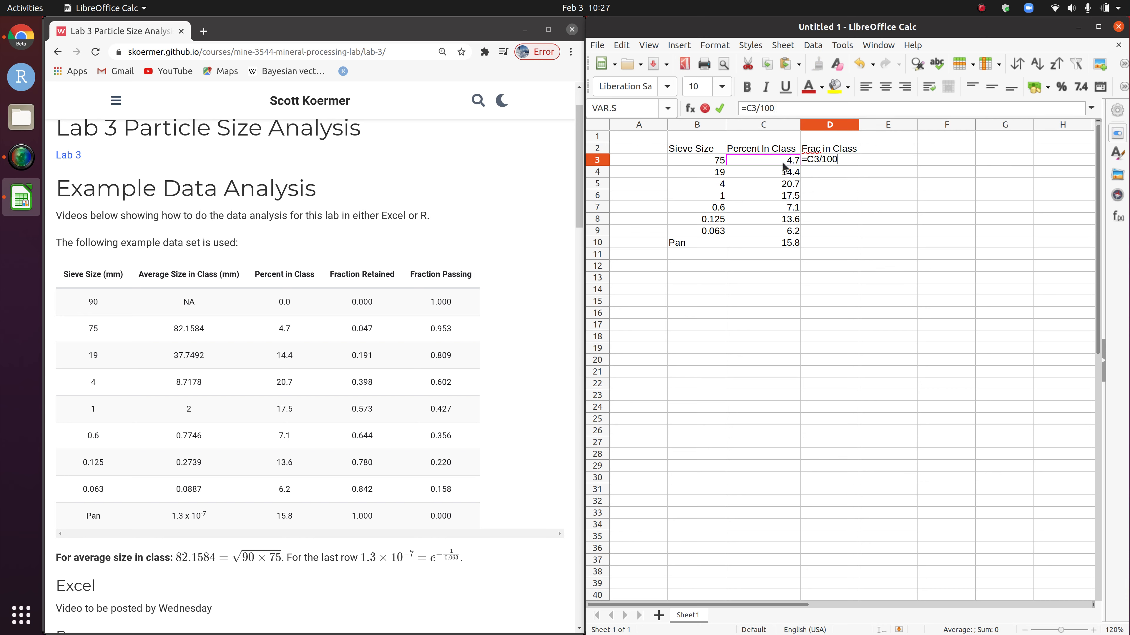
pyautogui.press('Return')
pyautogui.click(821, 160)
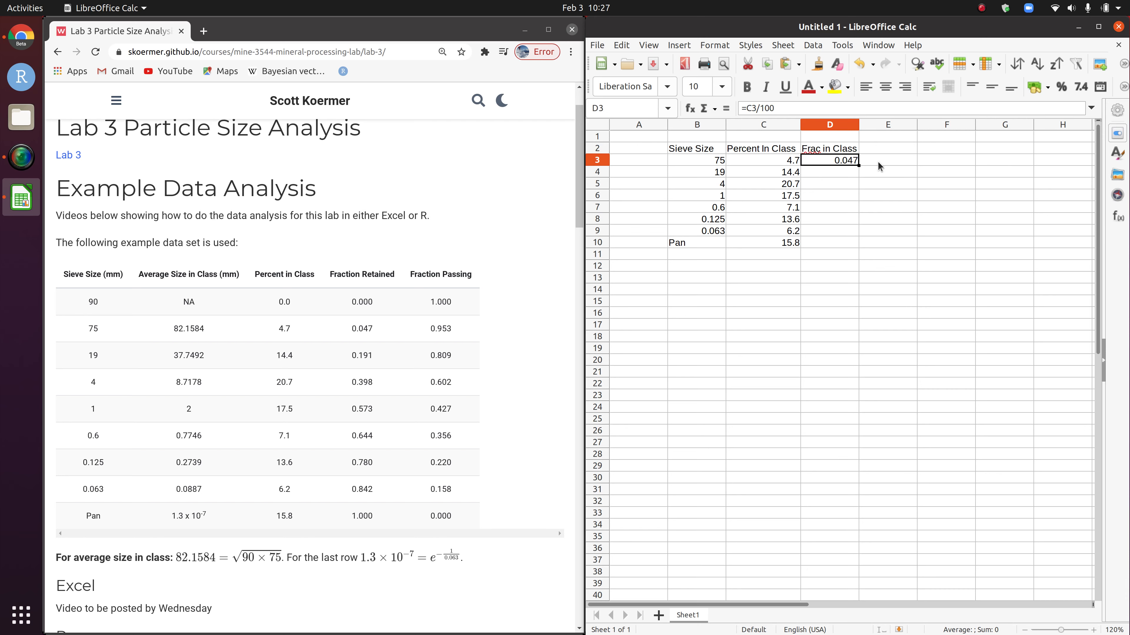
pyautogui.doubleClick(858, 166)
pyautogui.click(916, 172)
# Step: Add the column header "Frac Retained" in E2
pyautogui.click(884, 152)
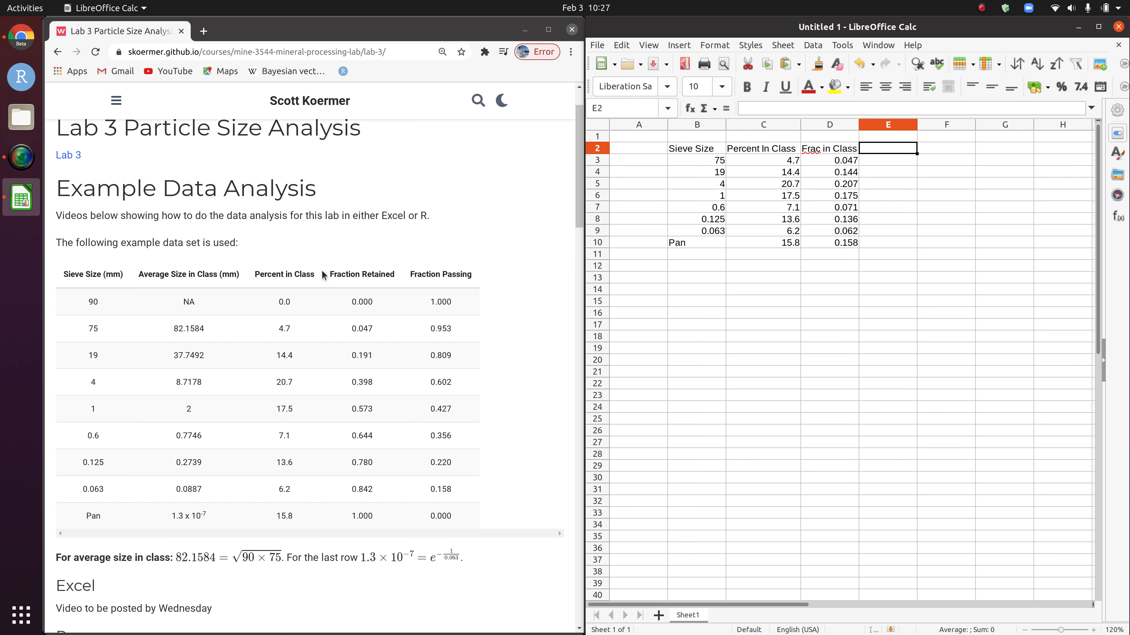
pyautogui.write('Frac Retained')
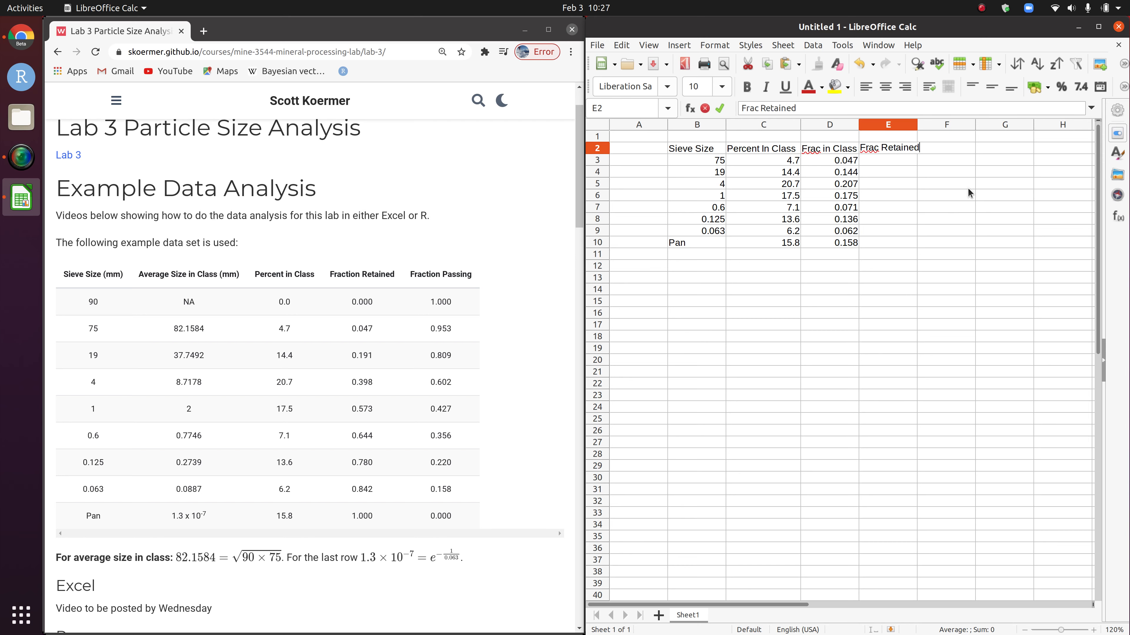
pyautogui.press('Return')
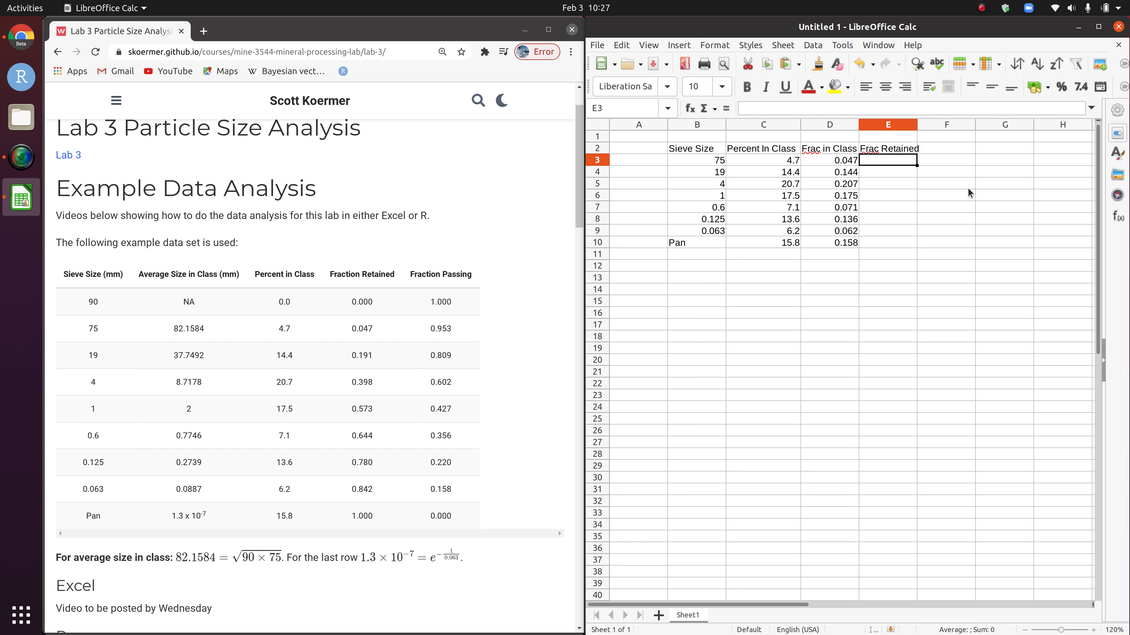
# Step: Set the first Frac Retained value in E3 equal to D3, the class fraction of the 75 mm sieve
pyautogui.click(715, 161)
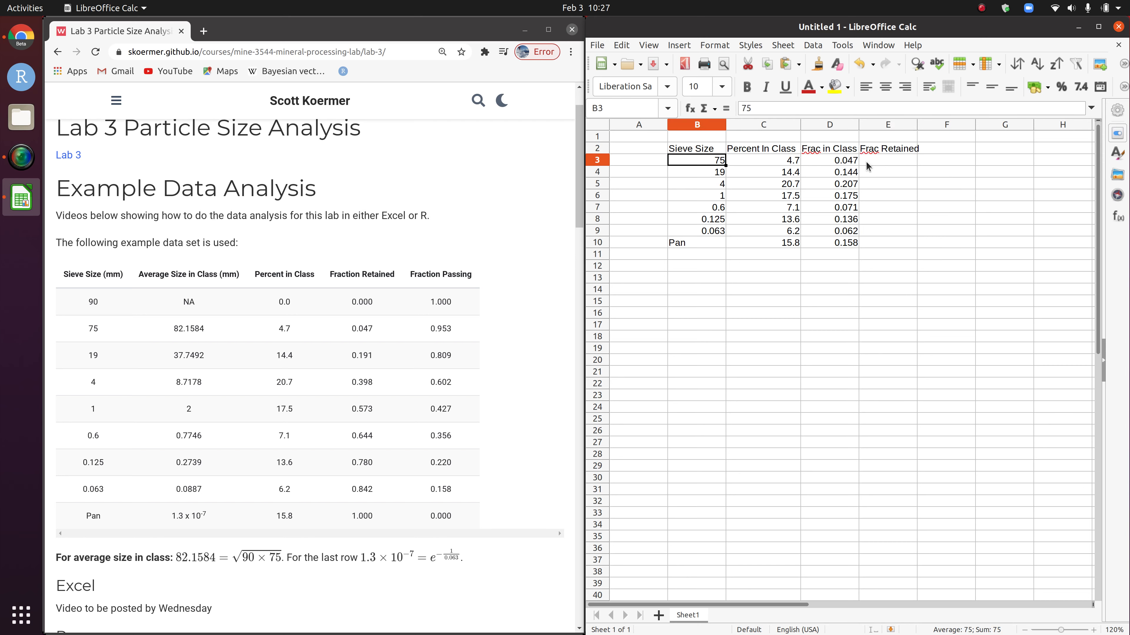
pyautogui.click(837, 163)
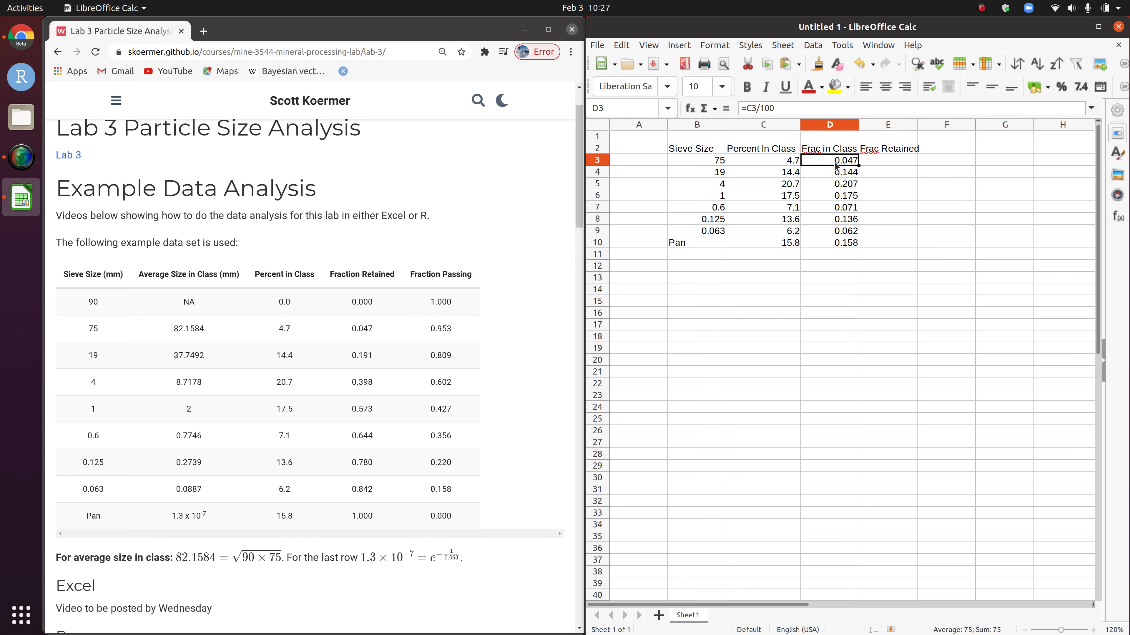
pyautogui.click(891, 160)
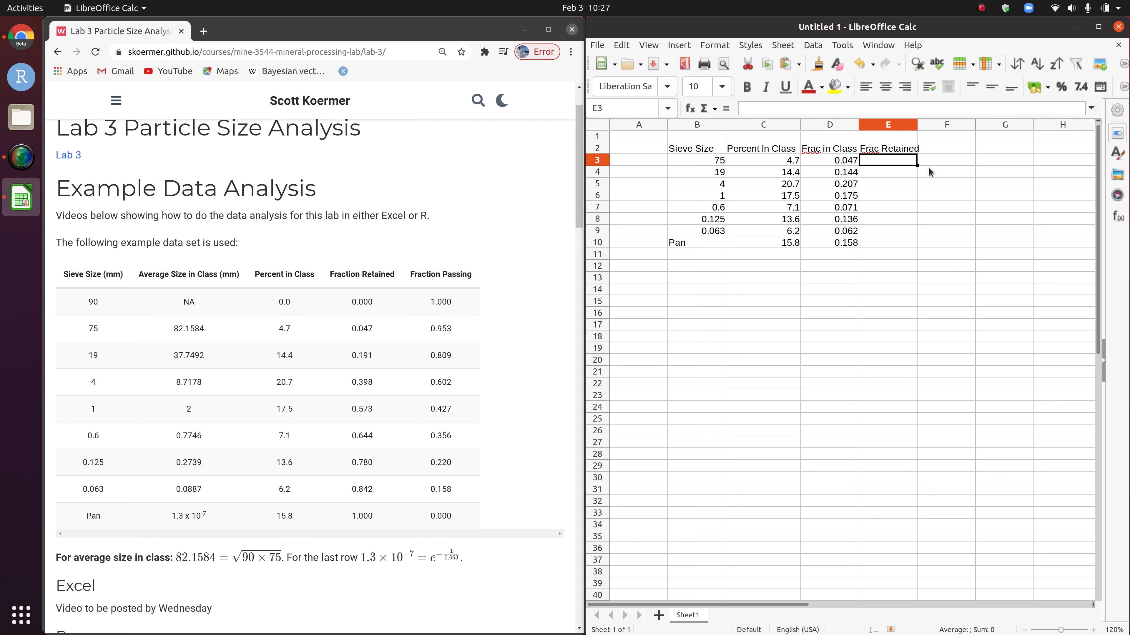
pyautogui.write('=')
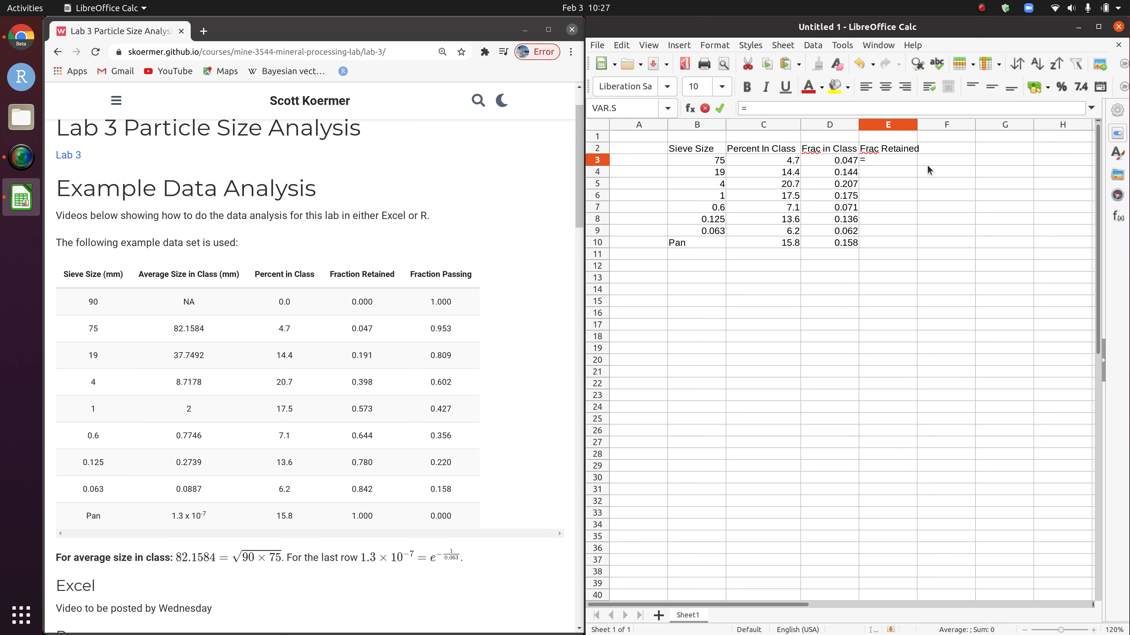
pyautogui.click(819, 159)
pyautogui.press('Return')
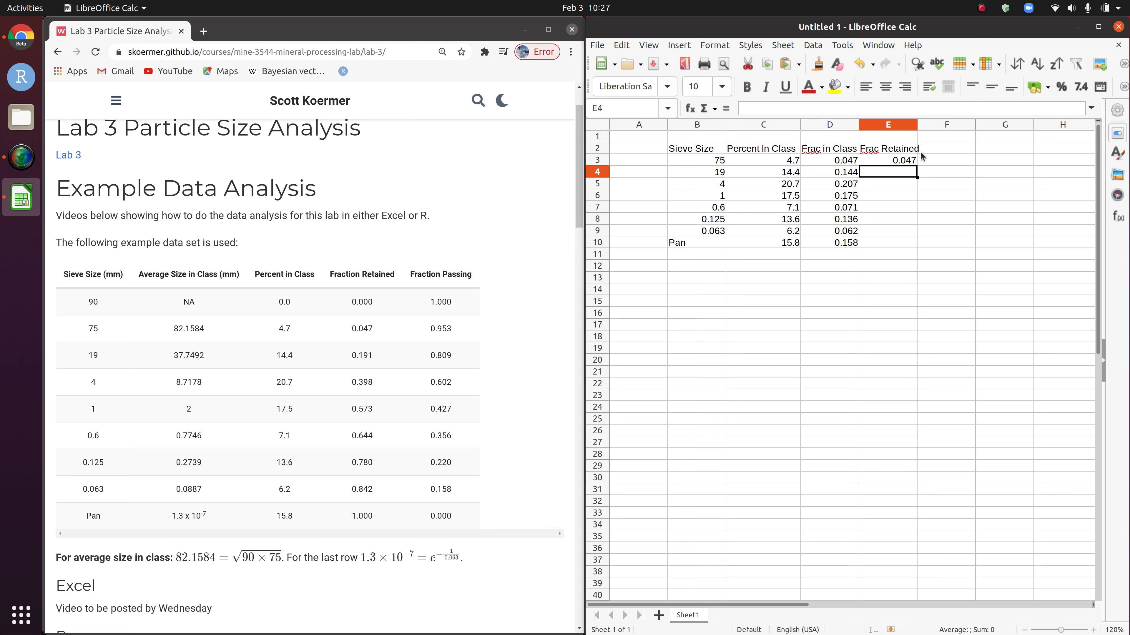
# Step: Enter the cumulative formula =D4+E3 in E4 for the 19 mm sieve's retained fraction
pyautogui.write('=')
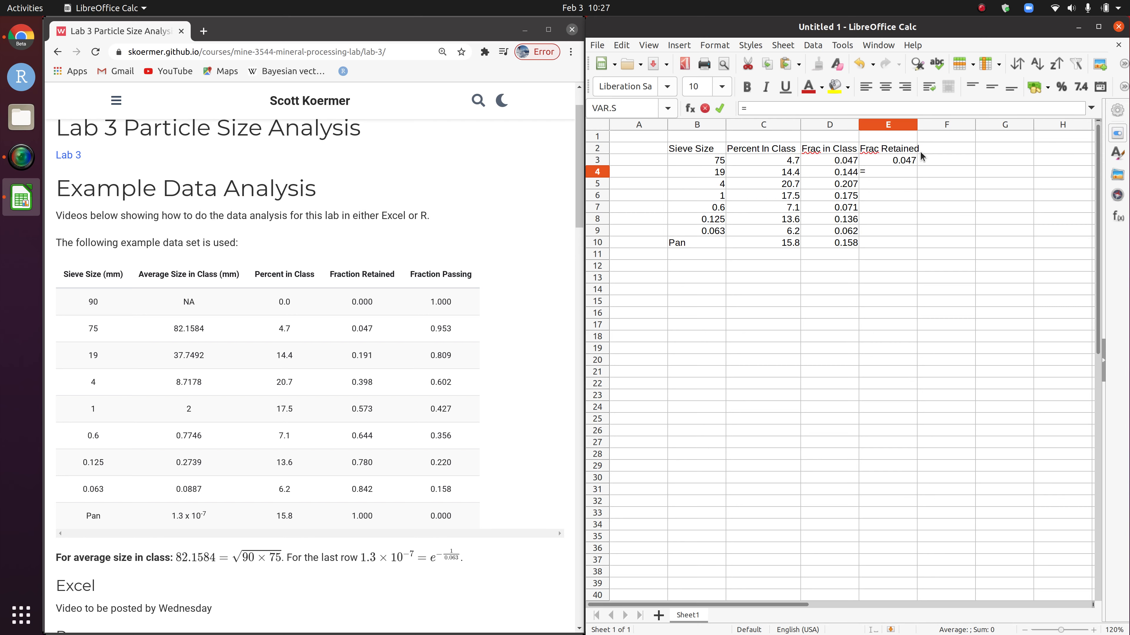
pyautogui.click(838, 173)
pyautogui.write('+')
pyautogui.click(898, 158)
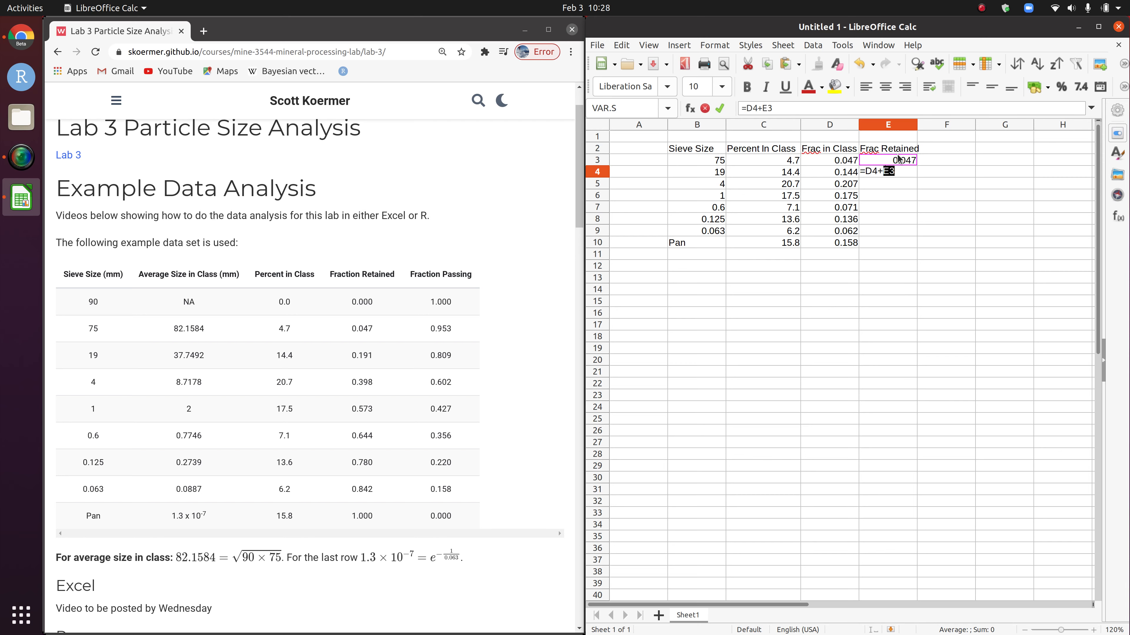
pyautogui.press('Return')
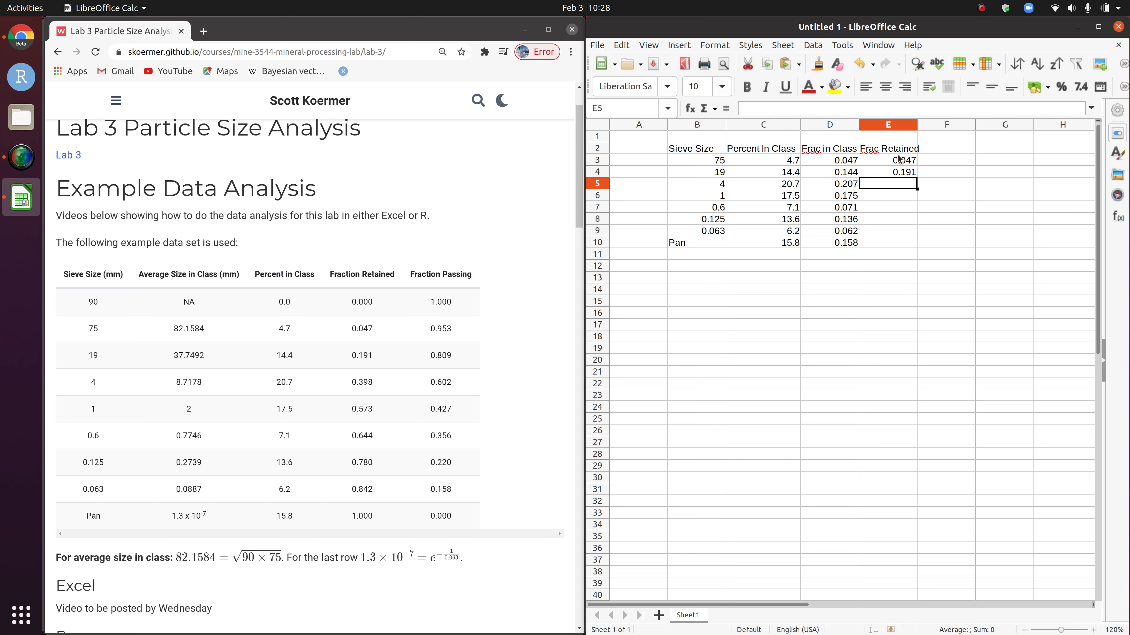
# Step: Fill the cumulative formula from E4 down to E10 and check the cell references in E10
pyautogui.click(905, 172)
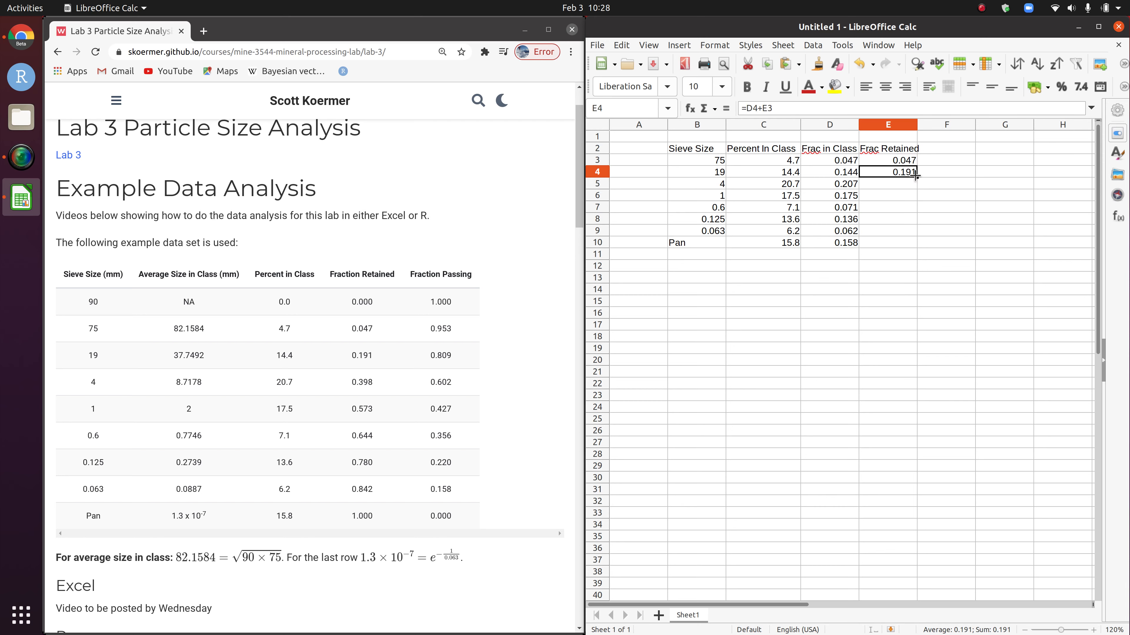
pyautogui.moveTo(915, 176); pyautogui.dragTo(903, 246)
pyautogui.doubleClick(899, 244)
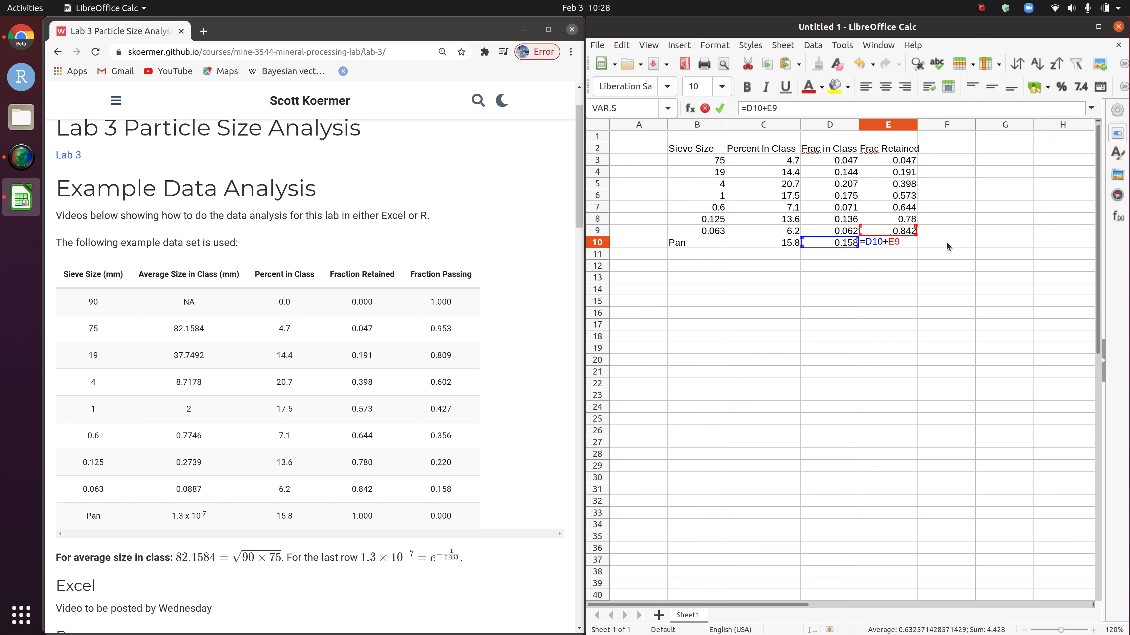
pyautogui.press('Return')
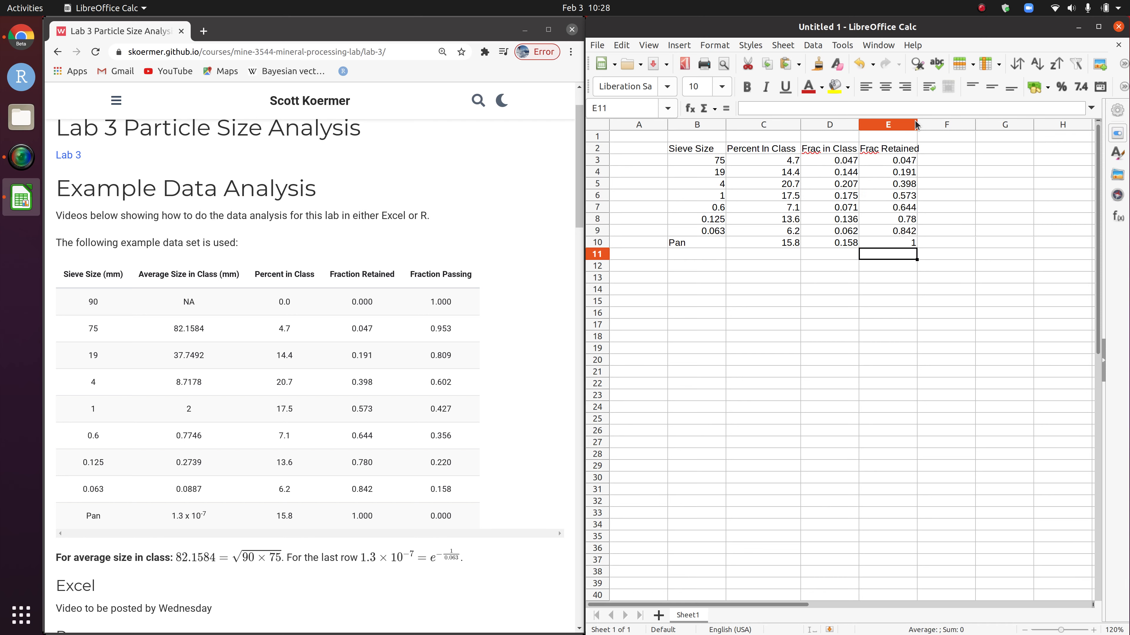
# Step: Widen column E slightly to fit its header and add the column header "Frac Passing" in F2
pyautogui.moveTo(918, 128); pyautogui.dragTo(922, 130)
pyautogui.click(956, 154)
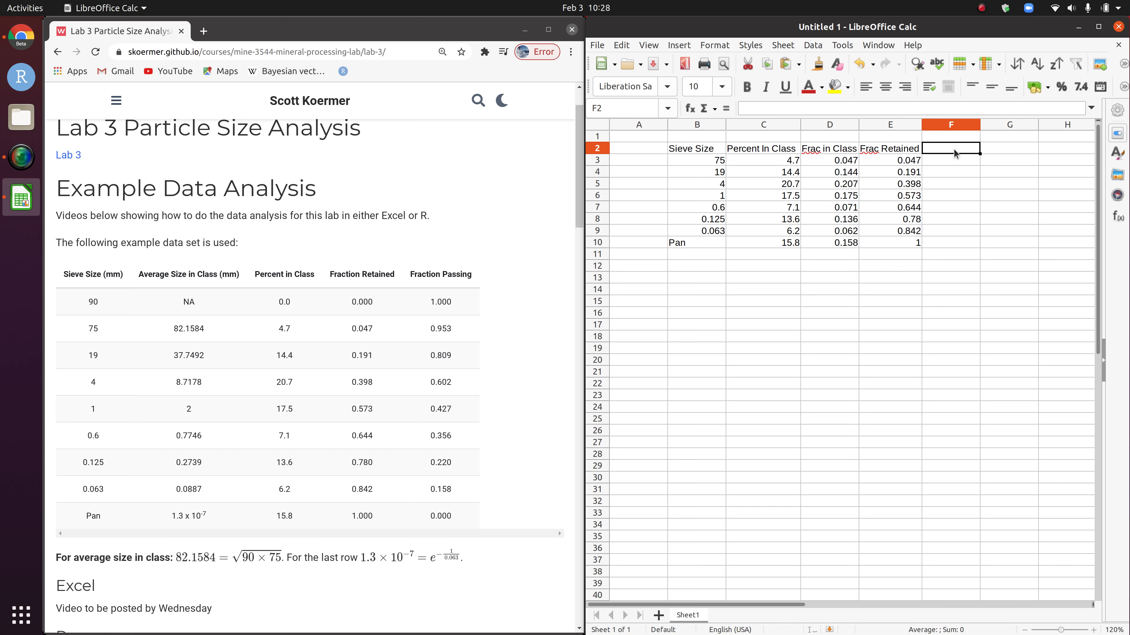
pyautogui.write('Frac')
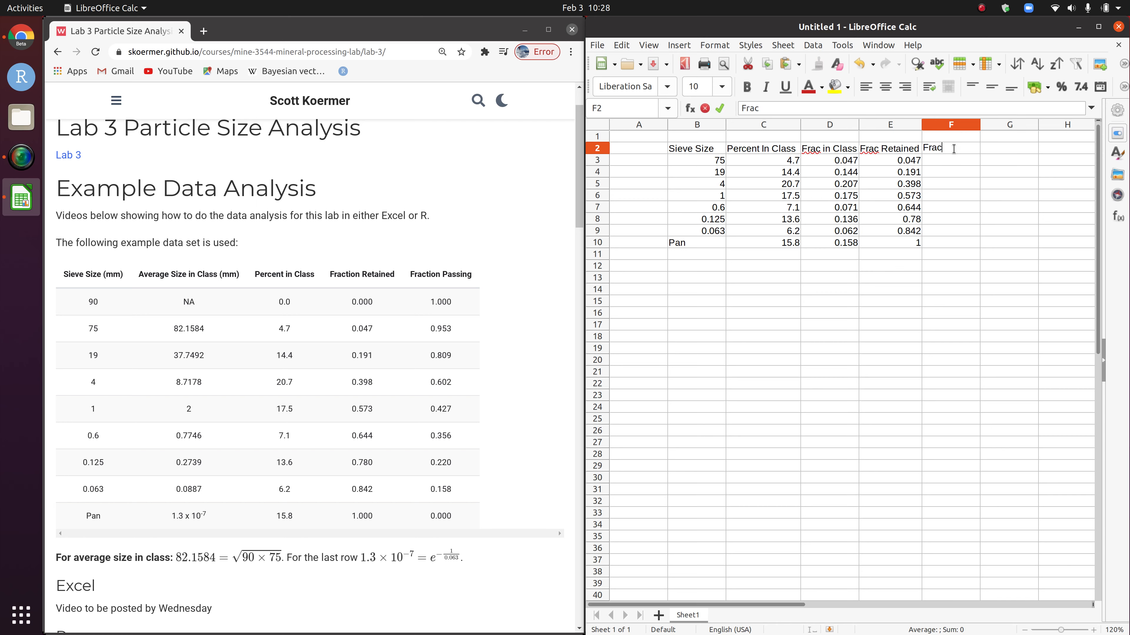
pyautogui.write(' Ps')
pyautogui.write('assing')
pyautogui.press('Return')
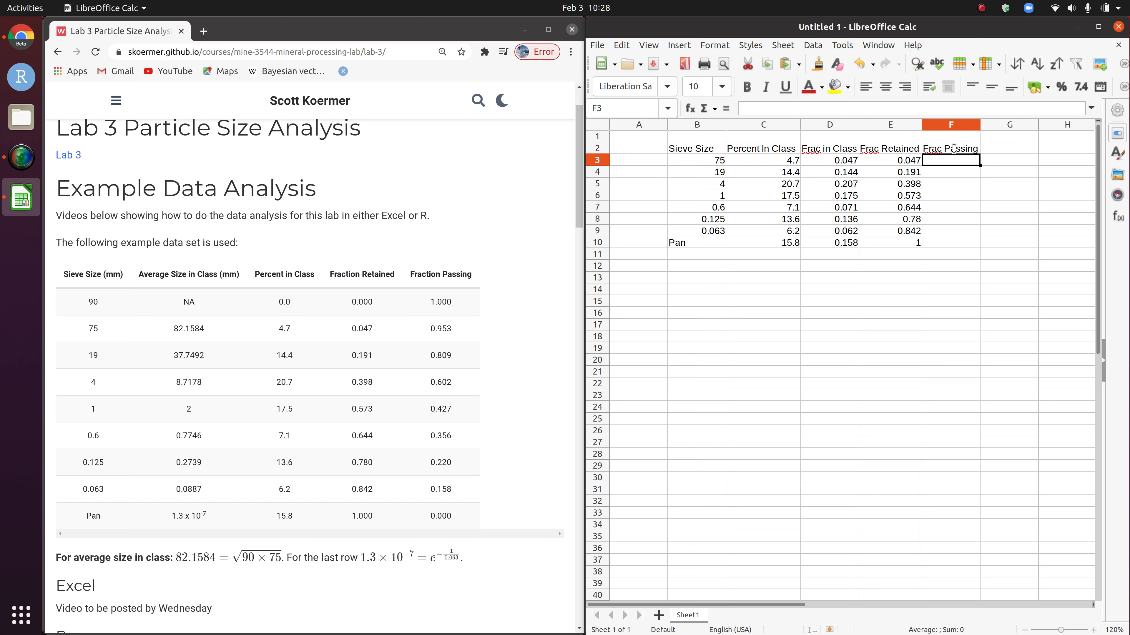
# Step: Calculate the passing fractions in F3 to F10 by filling down =1-E3 from F3, and check the formula in F5
pyautogui.press('F2')
pyautogui.write('=1-')
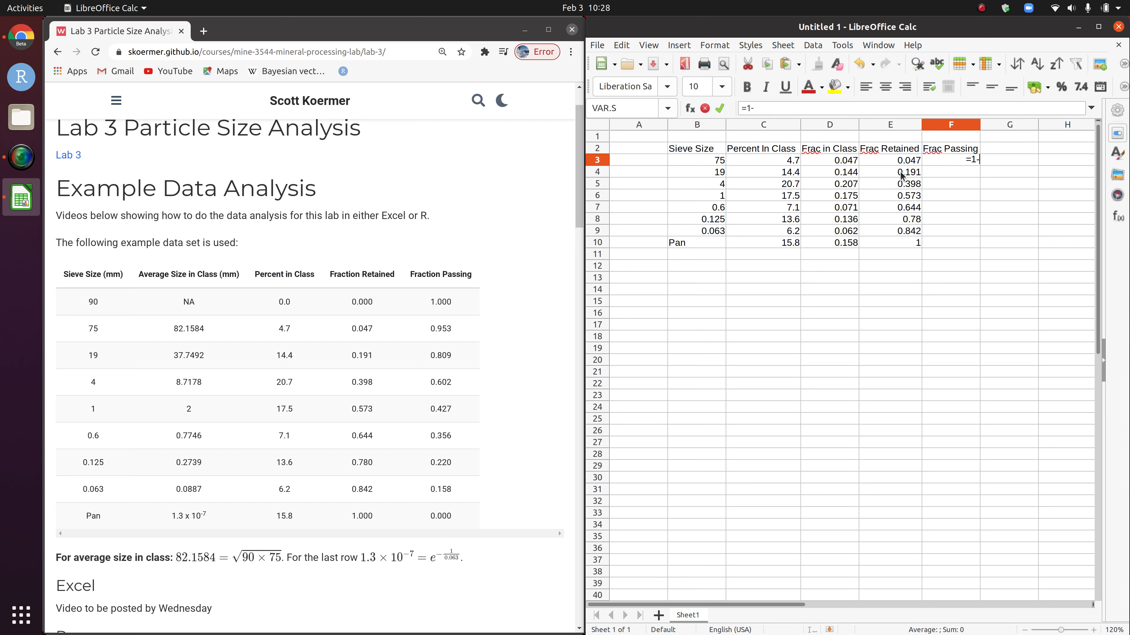
pyautogui.click(904, 161)
pyautogui.press('Return')
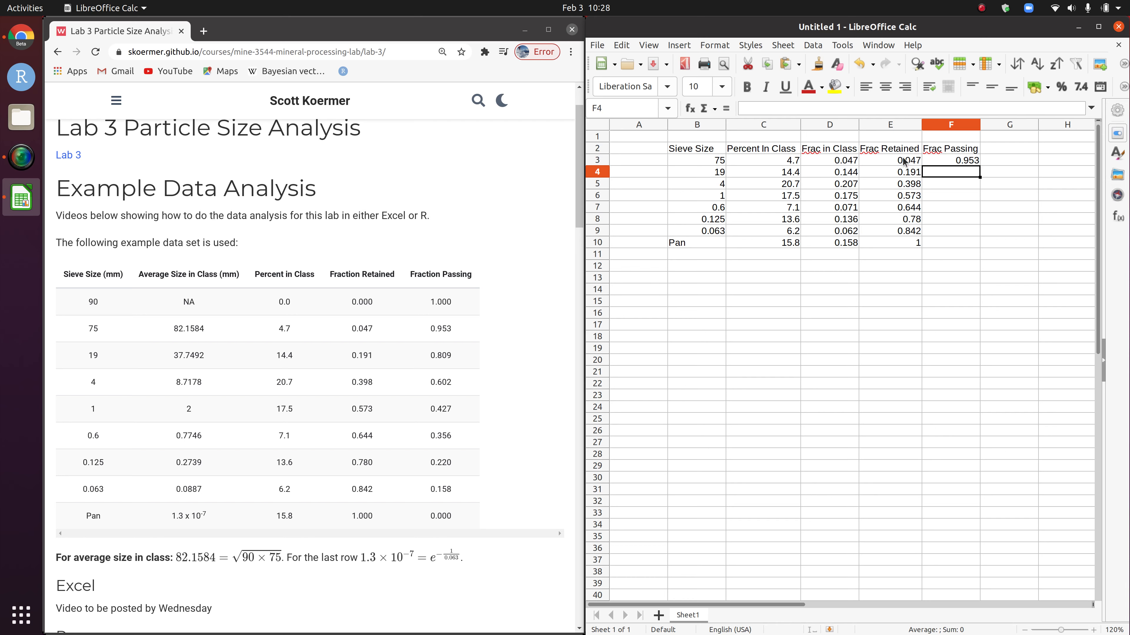
pyautogui.click(976, 164)
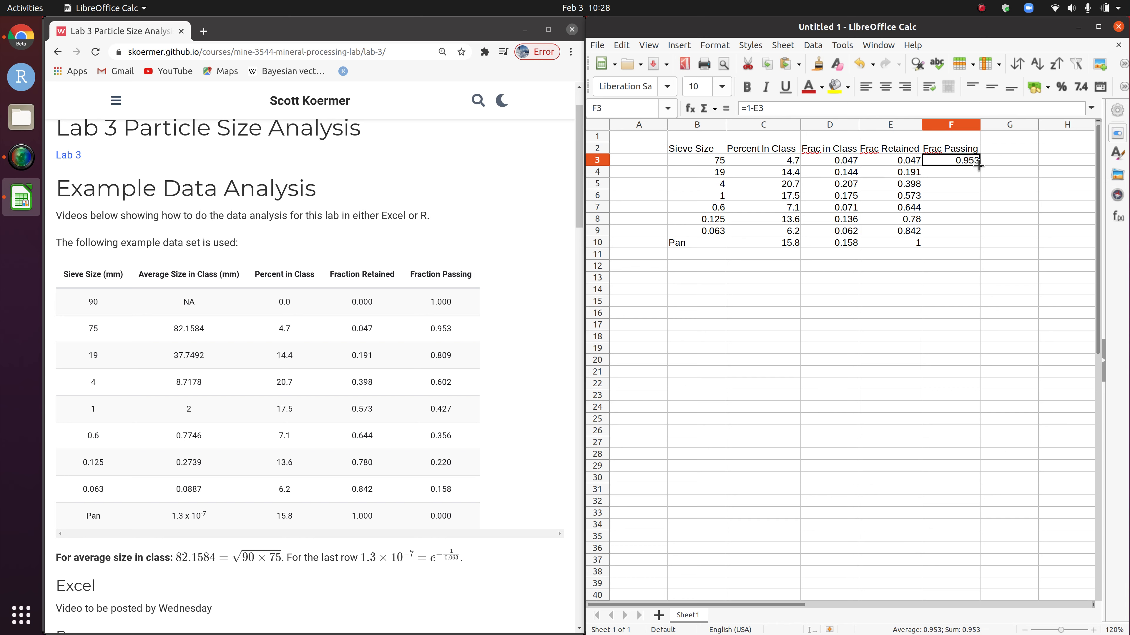
pyautogui.doubleClick(978, 165)
pyautogui.click(1037, 221)
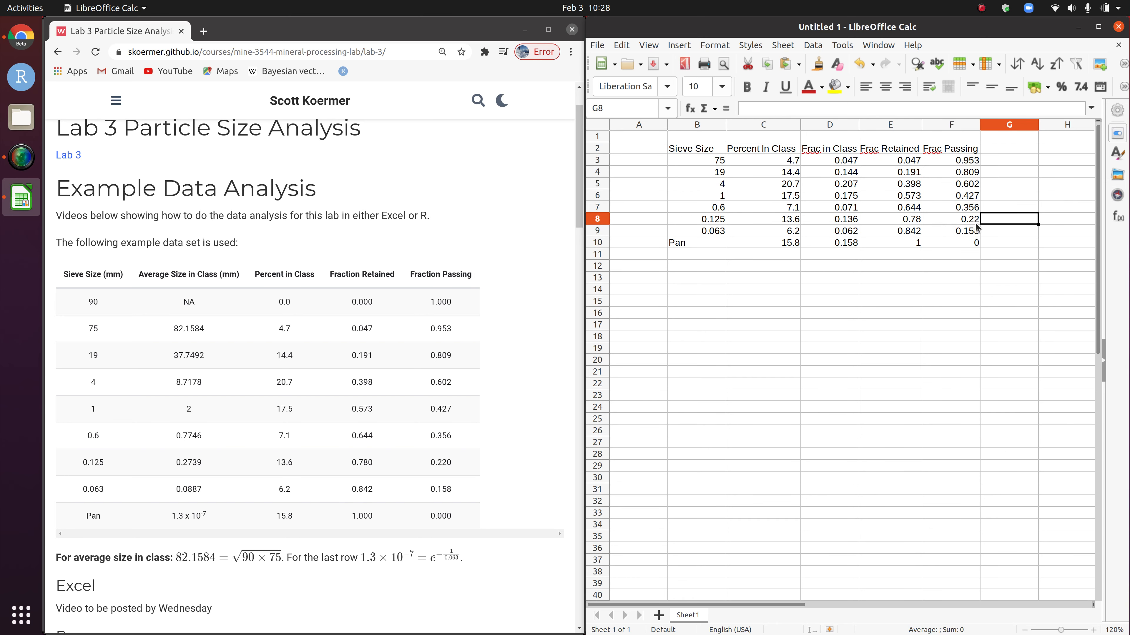
pyautogui.doubleClick(955, 187)
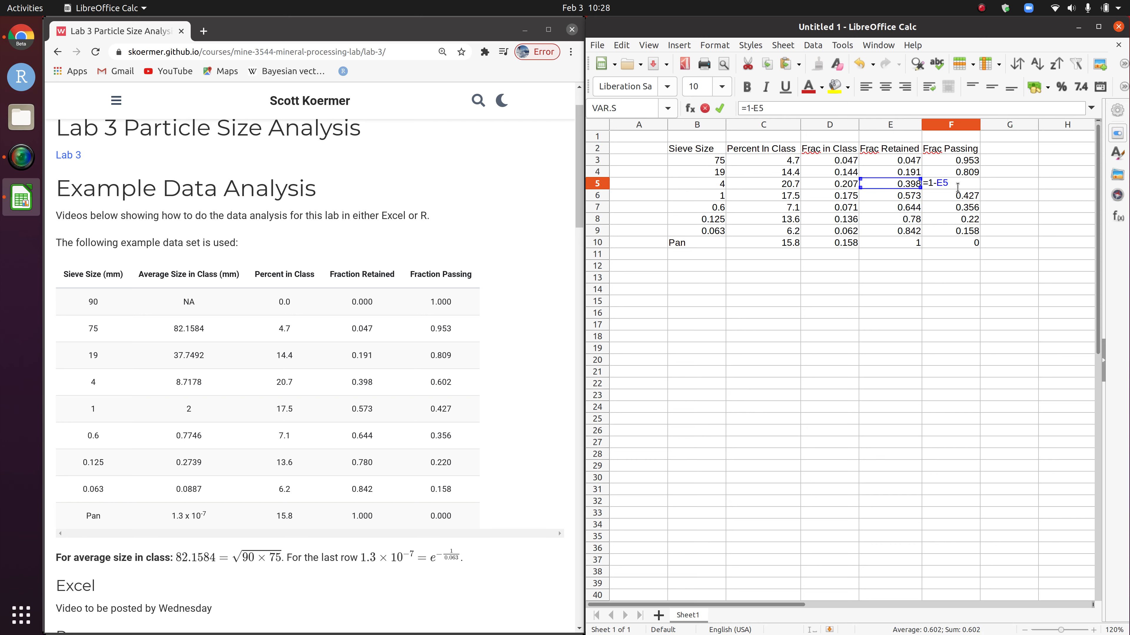
pyautogui.press('Return')
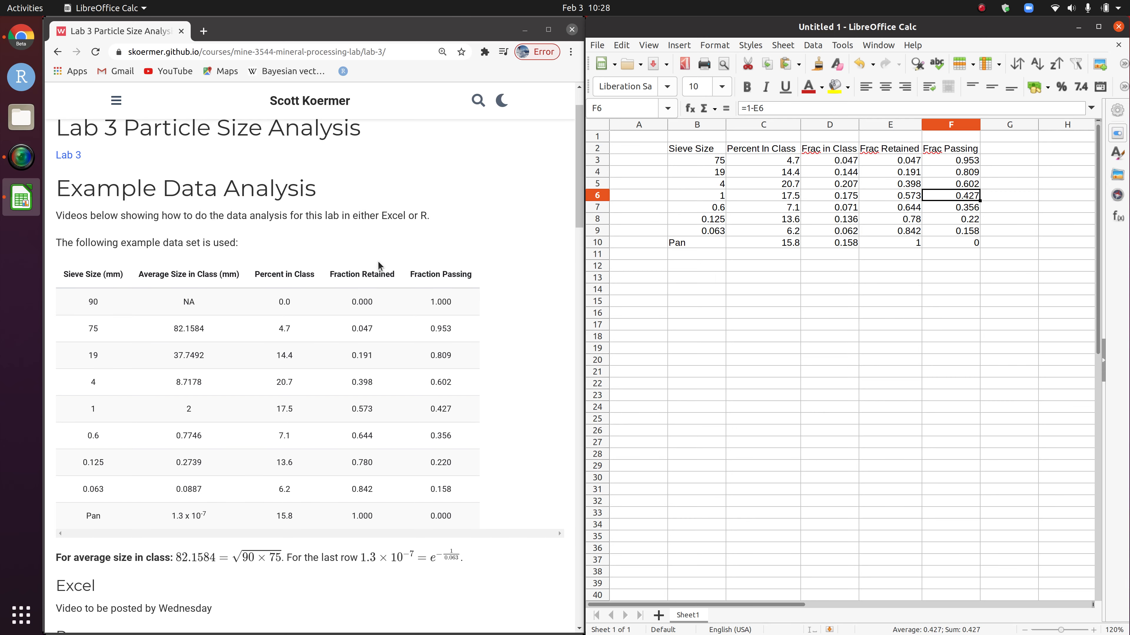
# Step: In Chrome, open the Lab 3 handout PDF from the lab page and examine the Gaudin-Schuhmann equations on page 7 at 125% zoom
pyautogui.scroll(2, 178, 213)
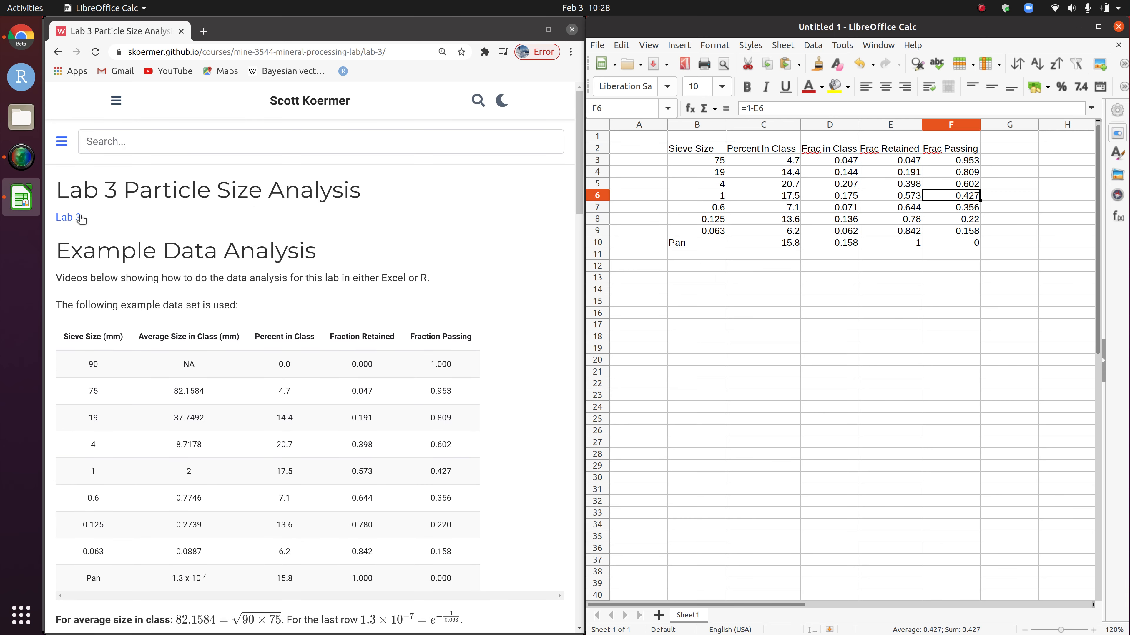
pyautogui.click(69, 216)
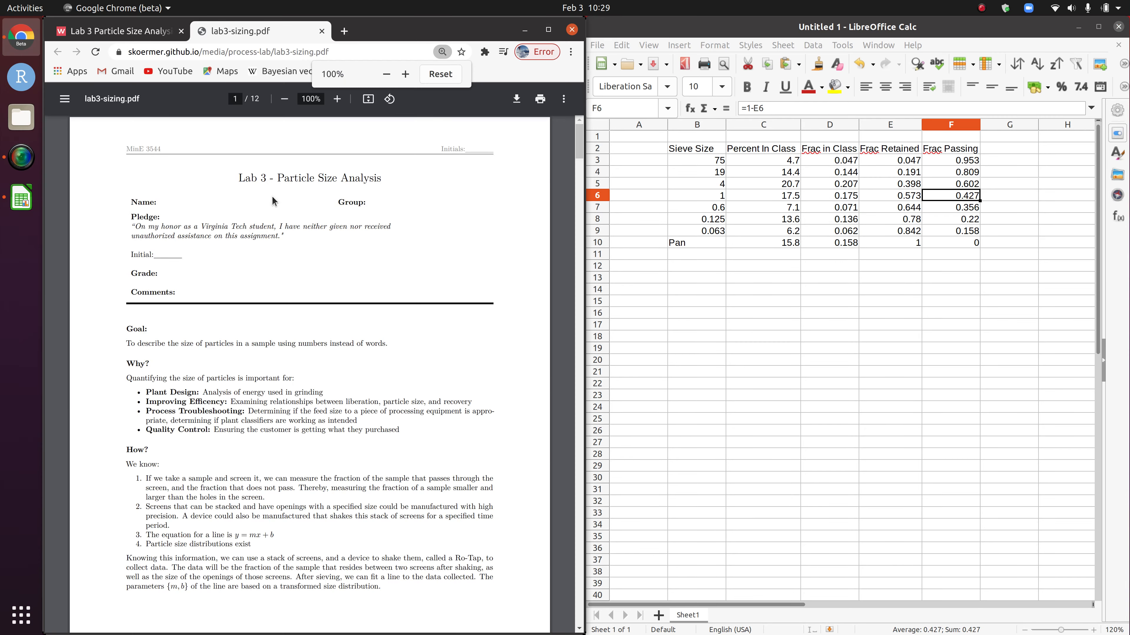
pyautogui.scroll(-3, 392, 194)
pyautogui.scroll(-20, 392, 194)
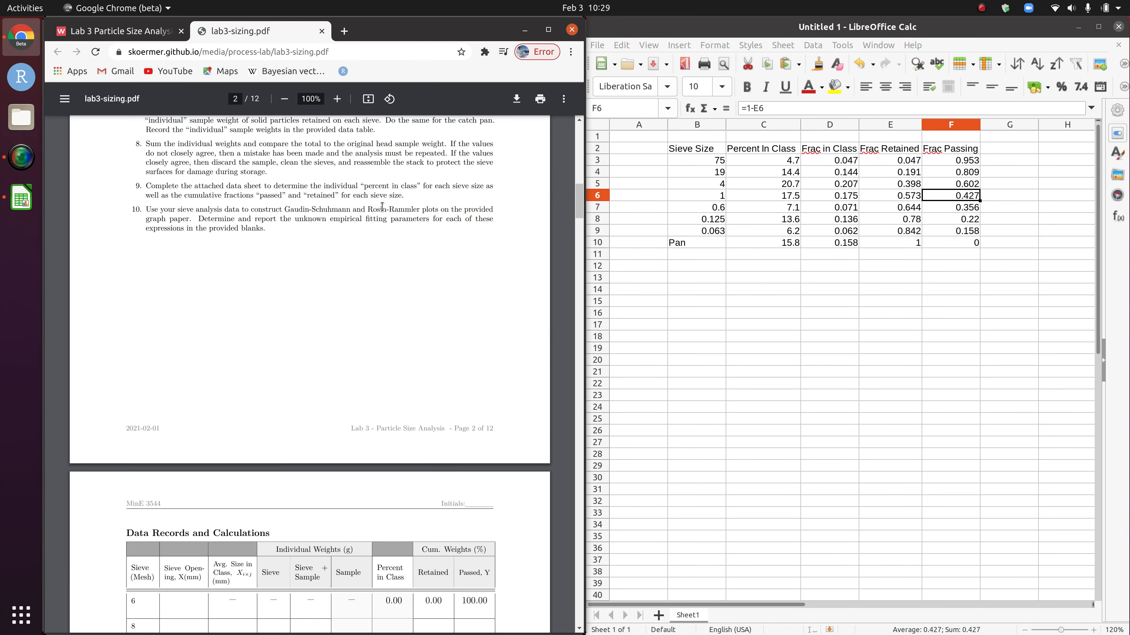
pyautogui.scroll(-20, 377, 218)
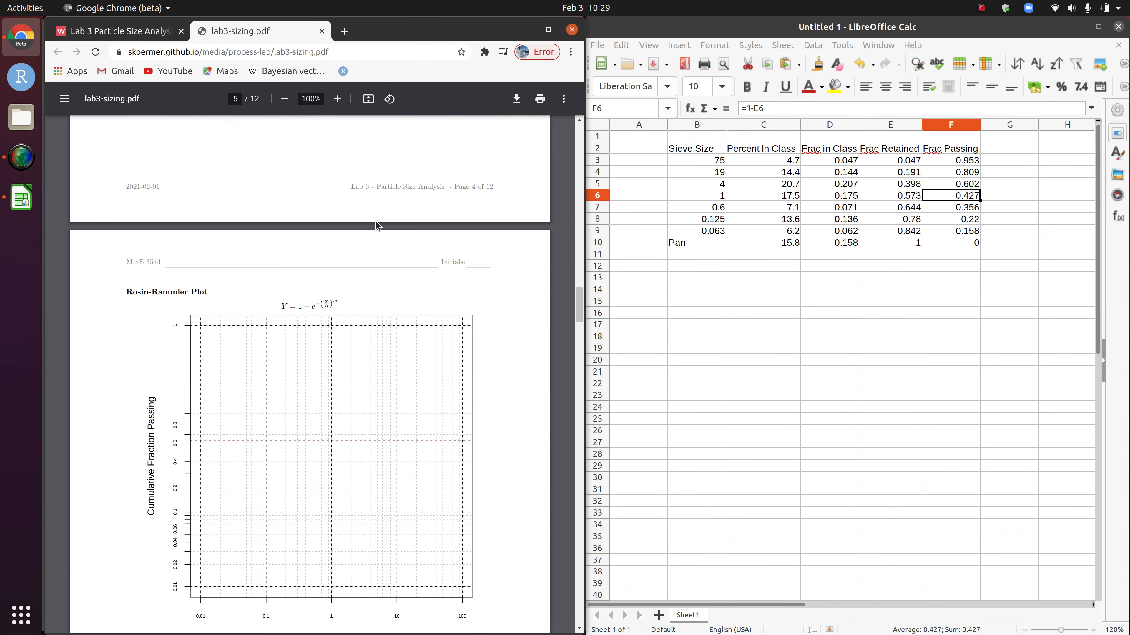
pyautogui.scroll(-15, 375, 226)
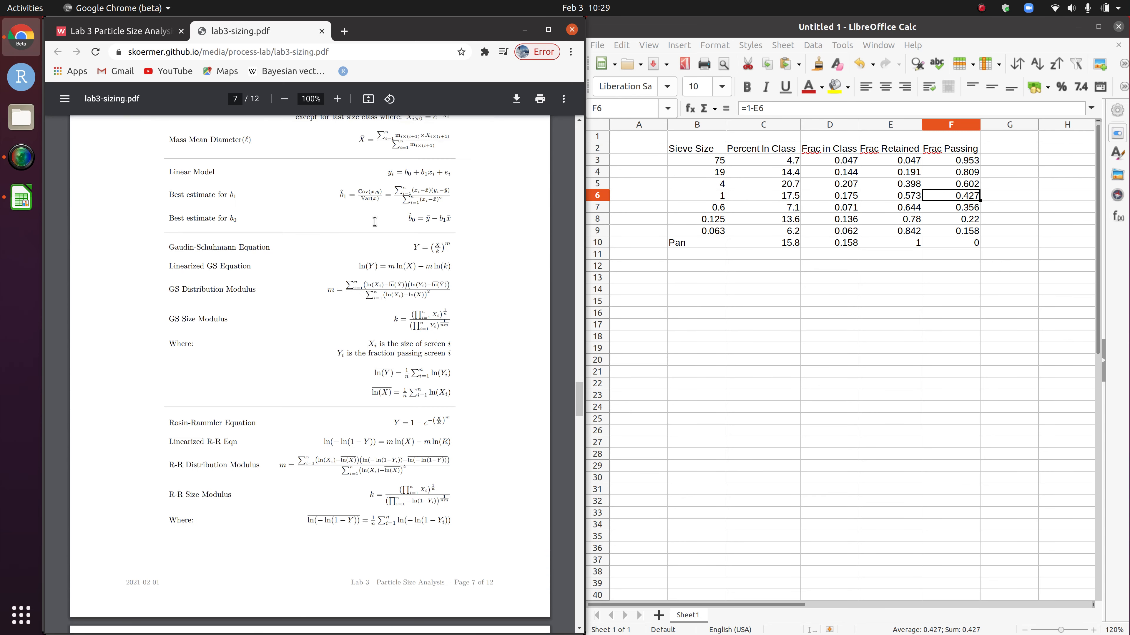
pyautogui.click(347, 105)
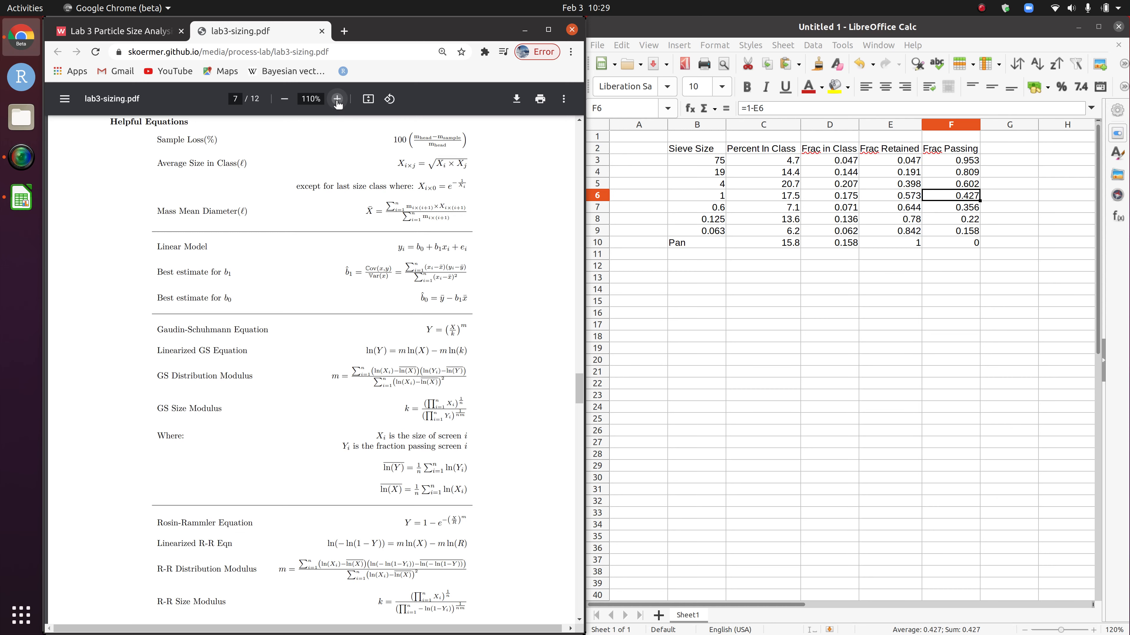
pyautogui.click(346, 104)
pyautogui.scroll(-3, 439, 205)
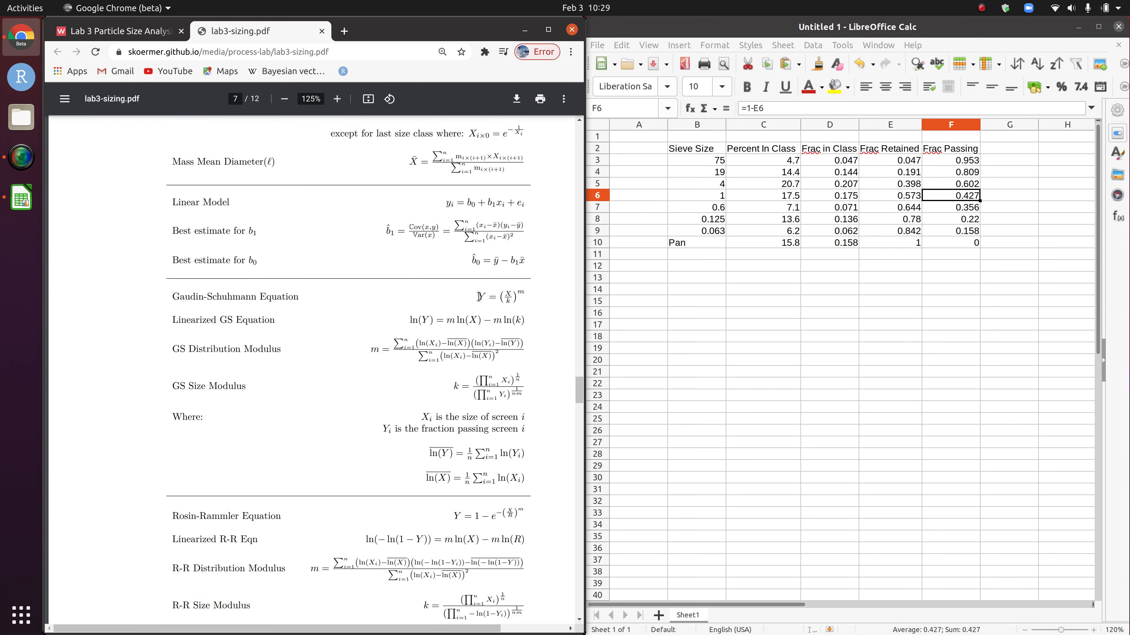
# Step: Examine the Gaudin-Schuhmann equation and its linearized form in the Lab 3 handout
pyautogui.moveTo(477, 296)
pyautogui.mouseDown()
pyautogui.moveTo(528, 295)
pyautogui.moveTo(486, 293)
pyautogui.mouseUp()
pyautogui.click(529, 295)
pyautogui.click(486, 293)
pyautogui.moveTo(407, 319); pyautogui.dragTo(443, 319)
pyautogui.click(446, 320)
pyautogui.scroll(1, 450, 334)
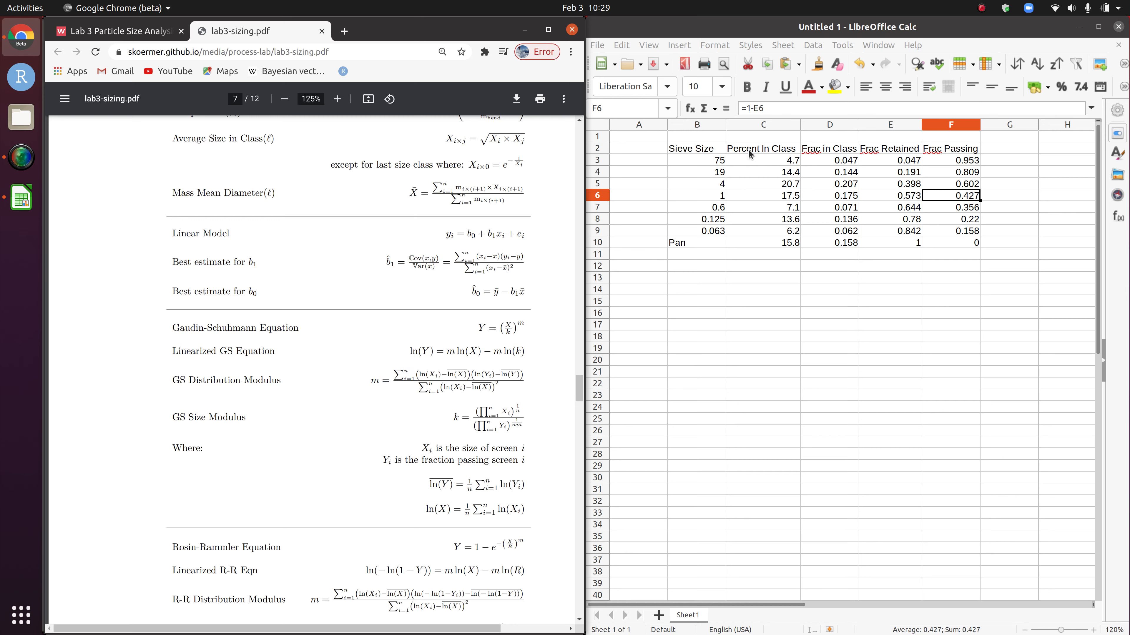
# Step: In LibreOffice Calc, change the header in B2 to "Sieve Size (X)" and widen column B to fit it
pyautogui.click(722, 155)
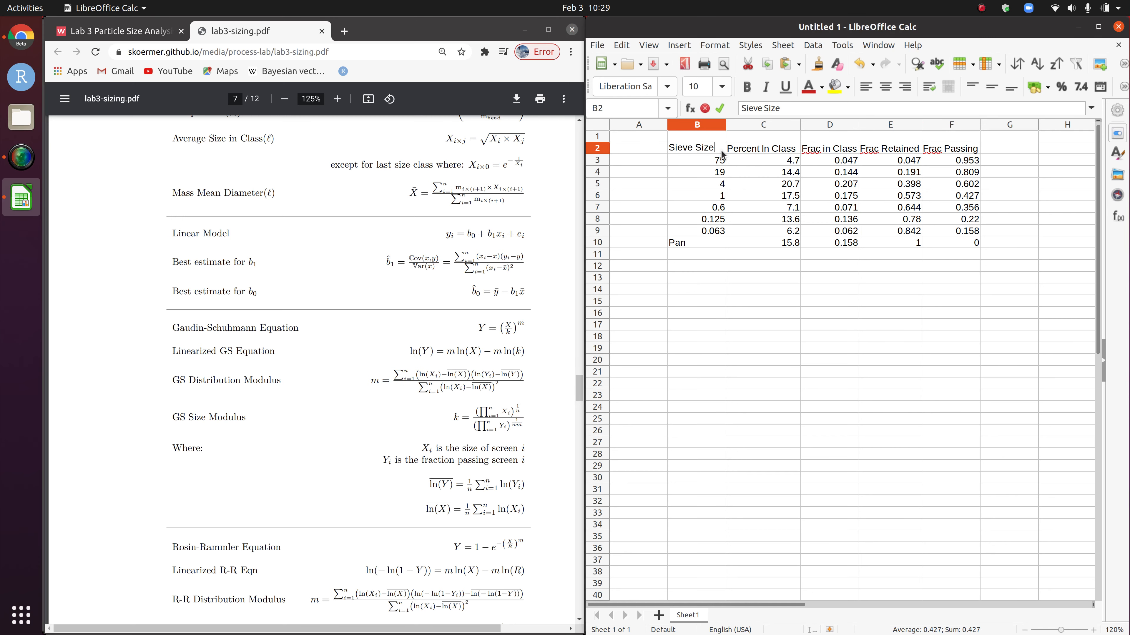
pyautogui.press('F2')
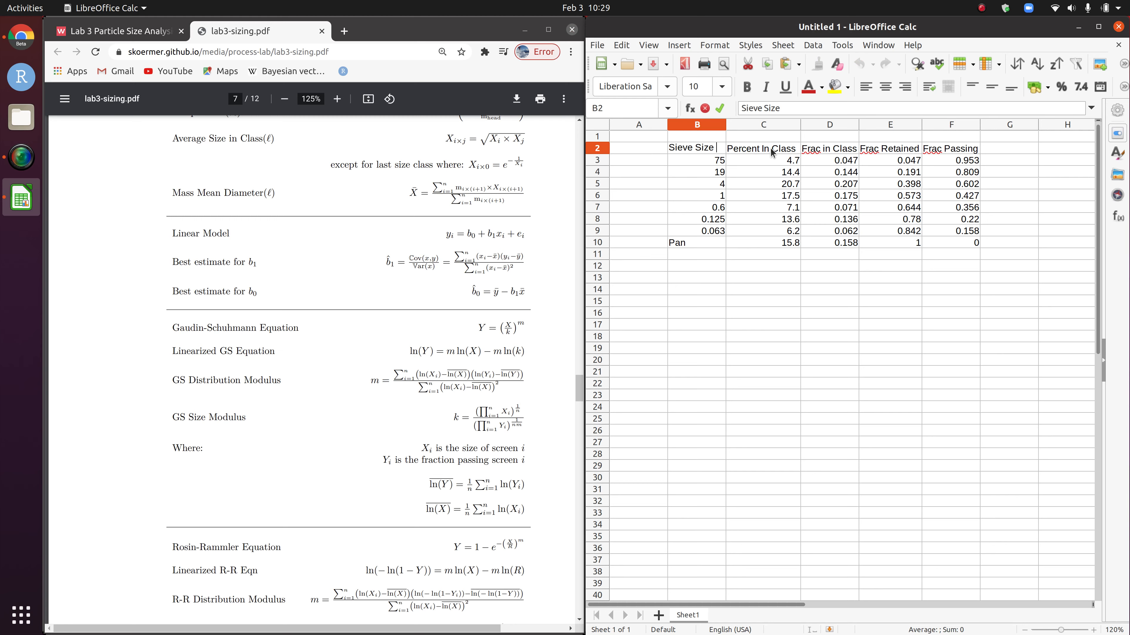
pyautogui.write('(X)')
pyautogui.press('Return')
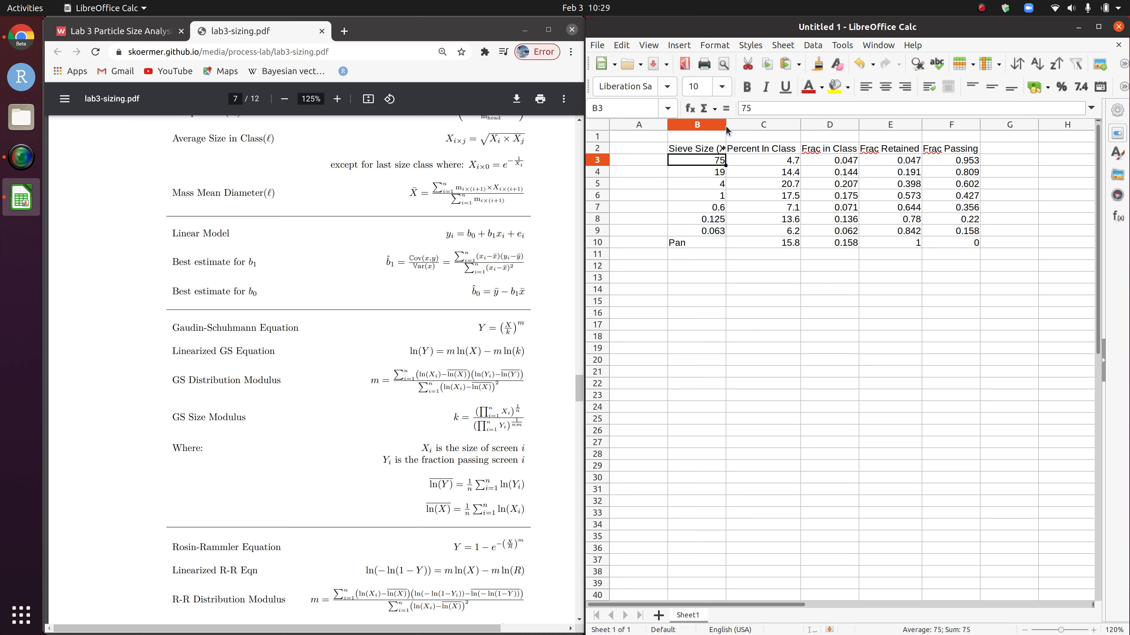
pyautogui.click(755, 153)
pyautogui.moveTo(727, 127); pyautogui.dragTo(736, 127)
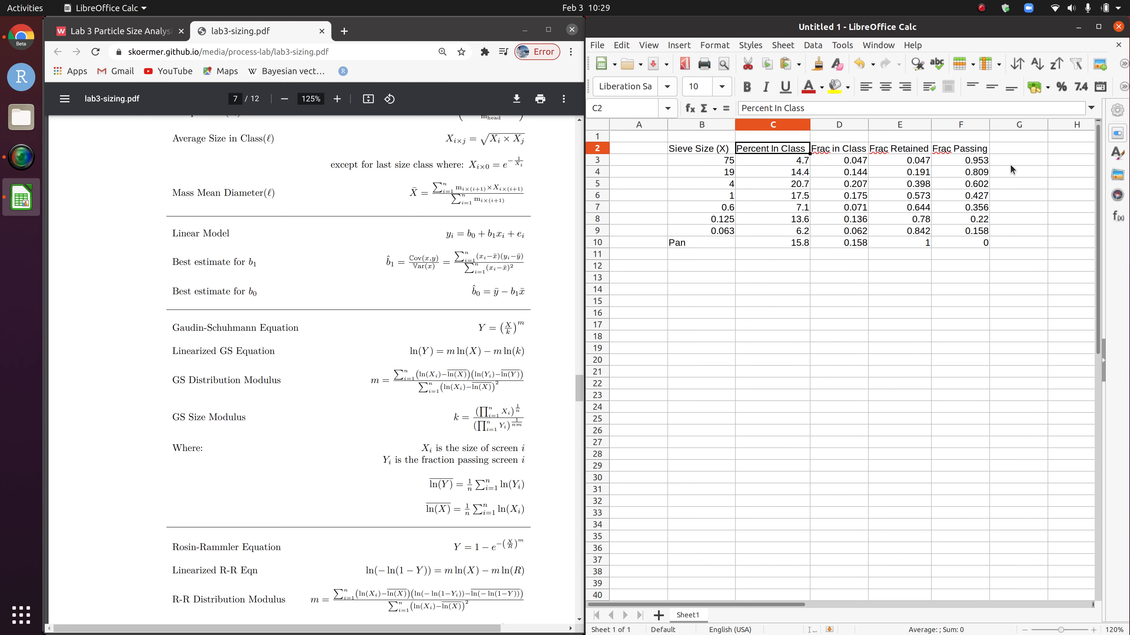
# Step: Change the header in F2 to "Frac Passing (Y)" and widen column F to fit it
pyautogui.click(982, 152)
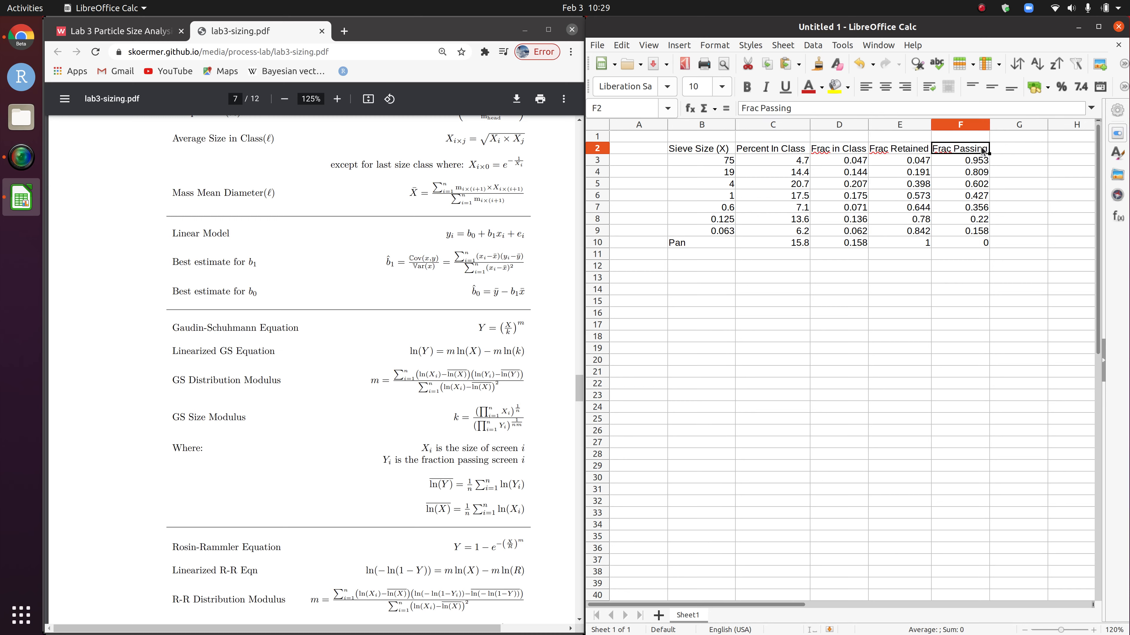
pyautogui.click(822, 108)
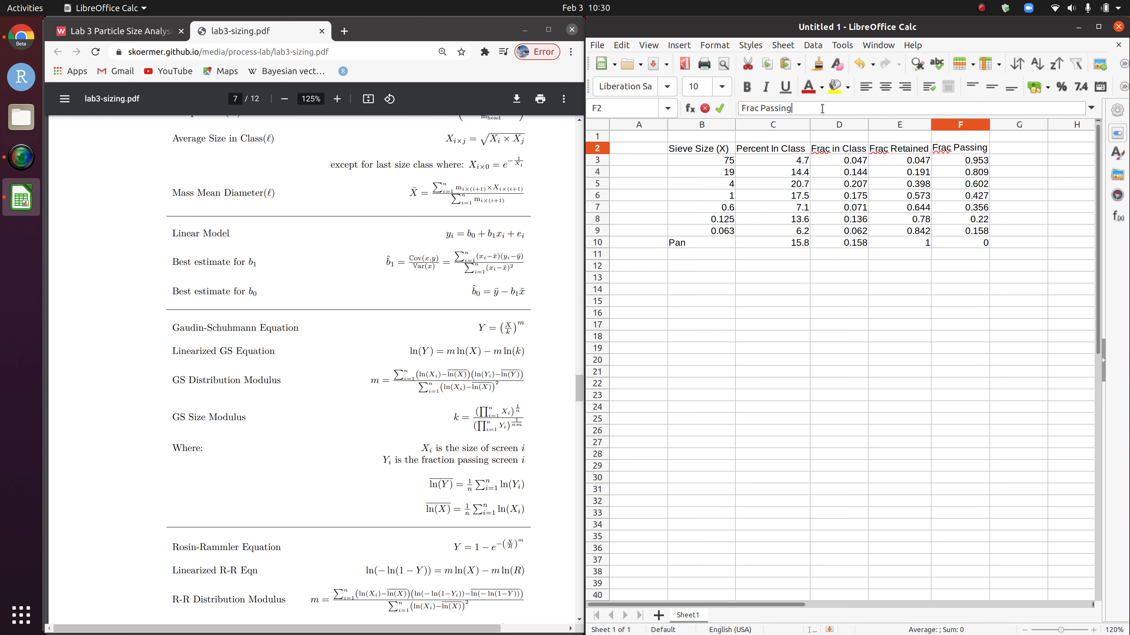
pyautogui.write('(Y')
pyautogui.press('Return')
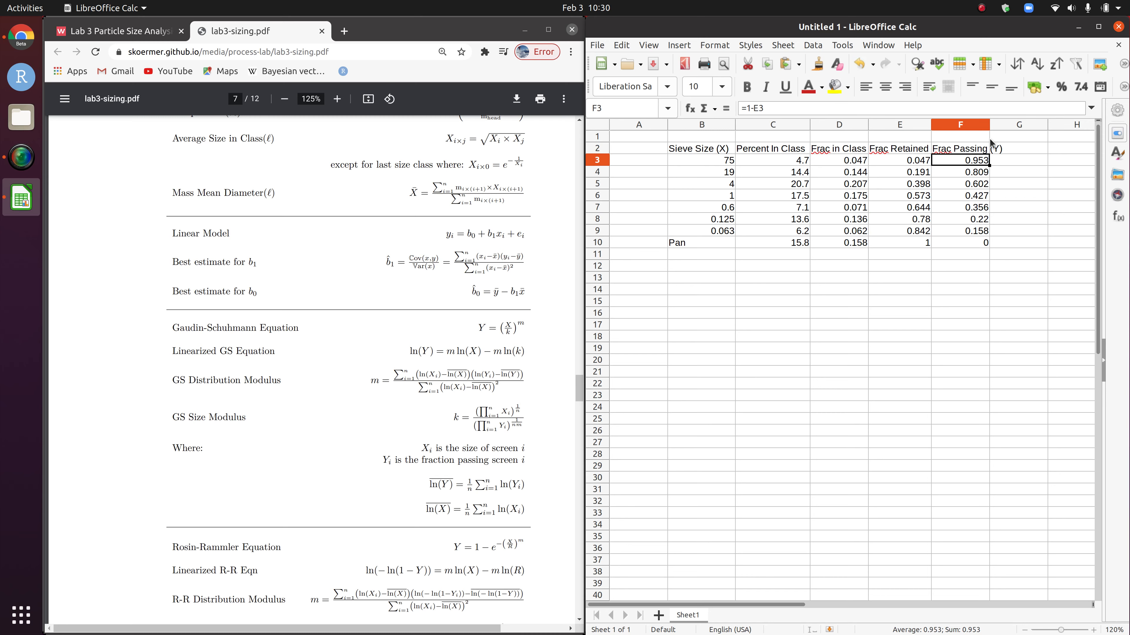
pyautogui.moveTo(991, 126); pyautogui.dragTo(1008, 127)
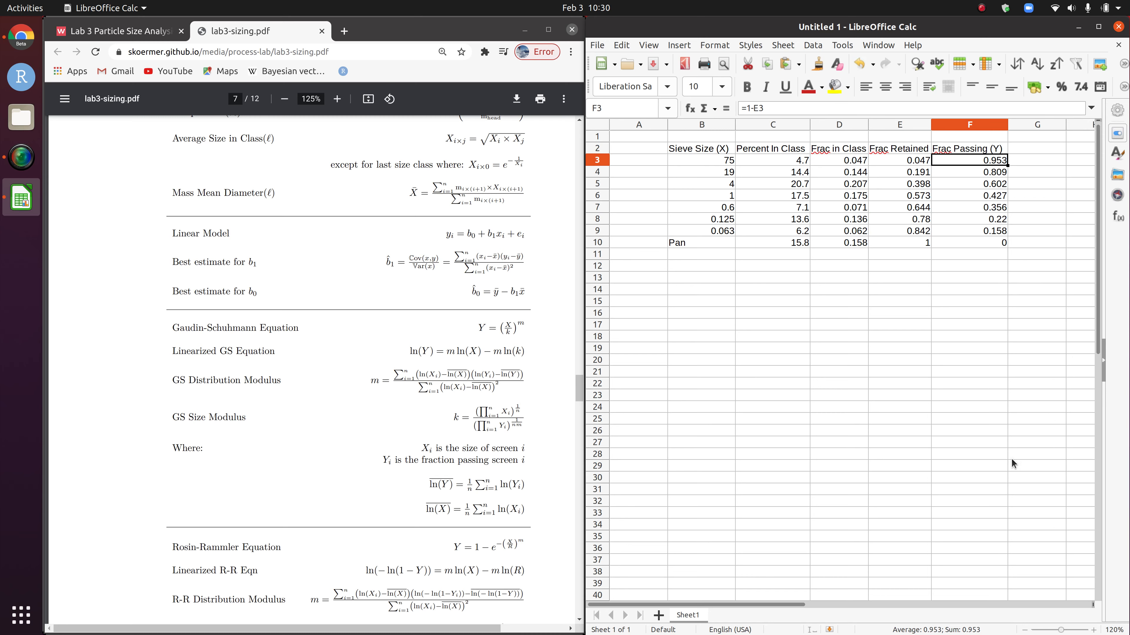
# Step: Review the handout's Gaudin-Schuhmann and Rosin-Rammler equations and enter the heading "Transformations" in H1
pyautogui.moveTo(776, 606); pyautogui.dragTo(887, 598)
pyautogui.moveTo(168, 328); pyautogui.dragTo(233, 353)
pyautogui.moveTo(500, 601); pyautogui.dragTo(252, 570)
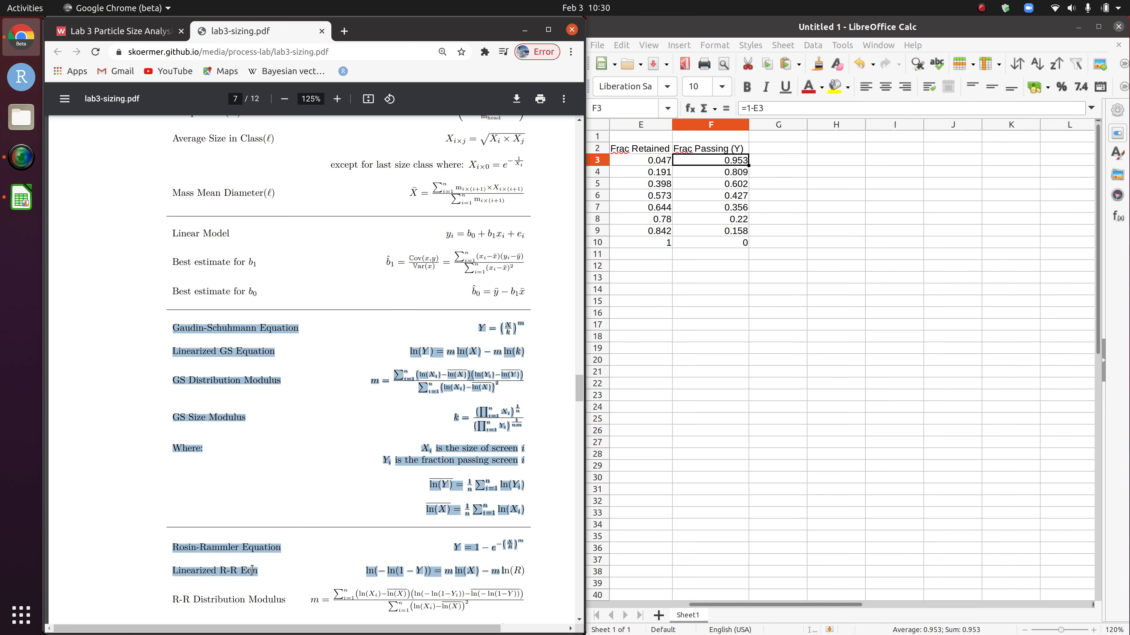
pyautogui.click(363, 360)
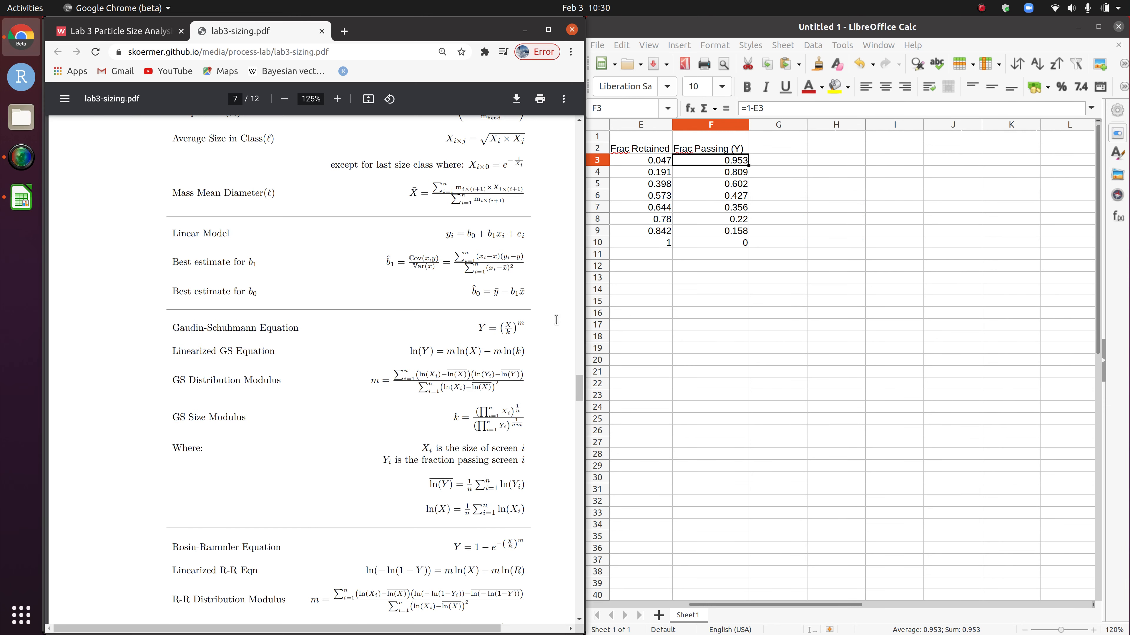
pyautogui.click(836, 148)
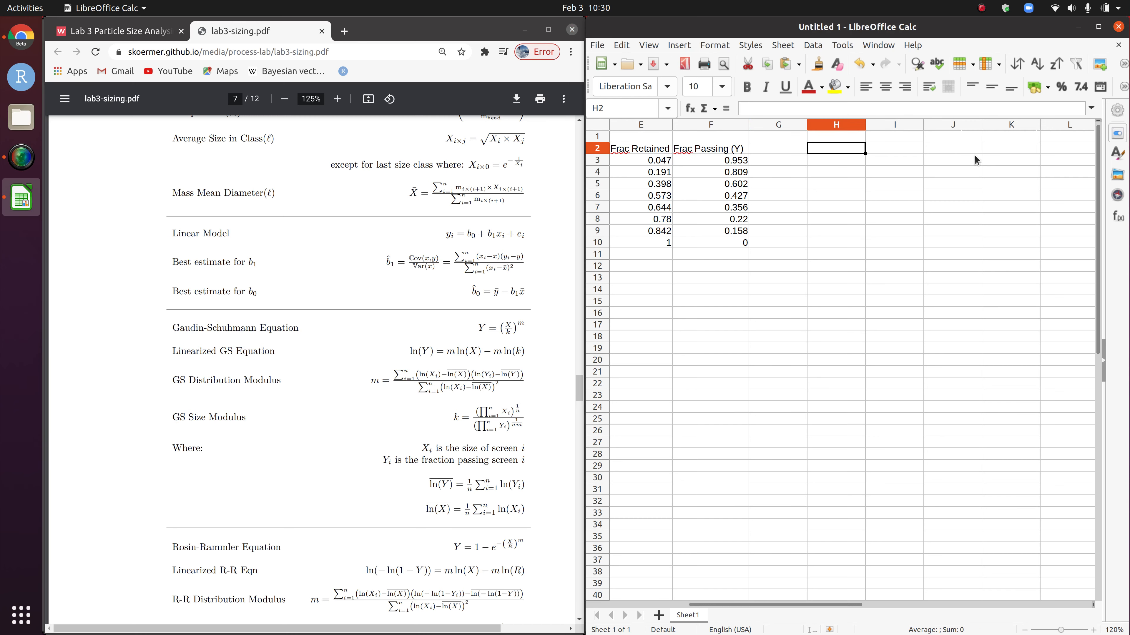
pyautogui.press('Up')
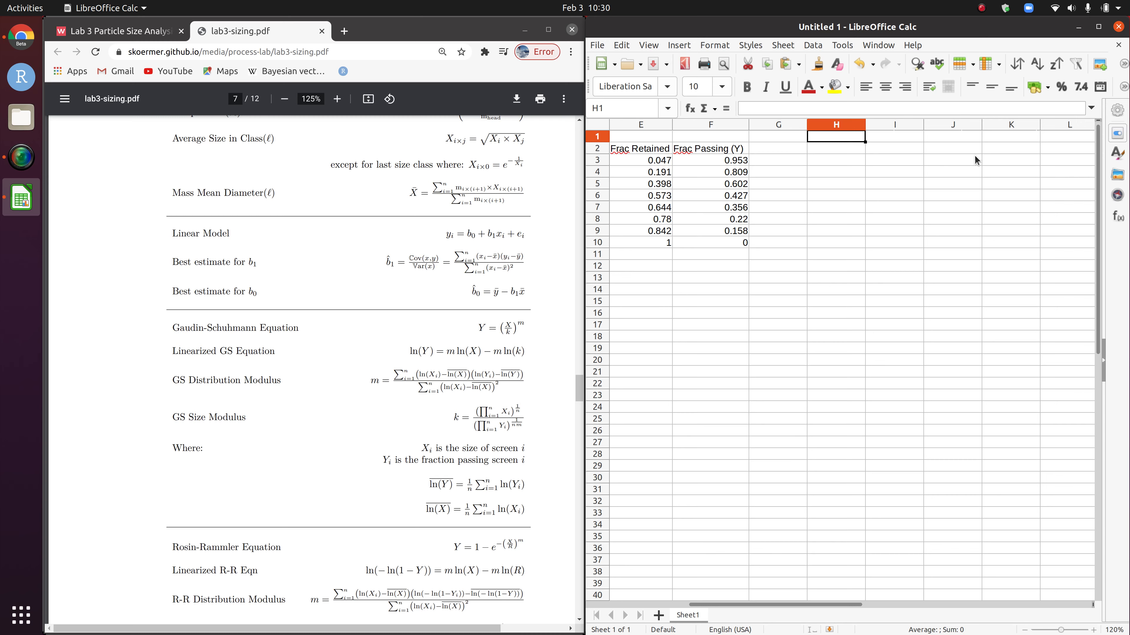
pyautogui.write('Transf')
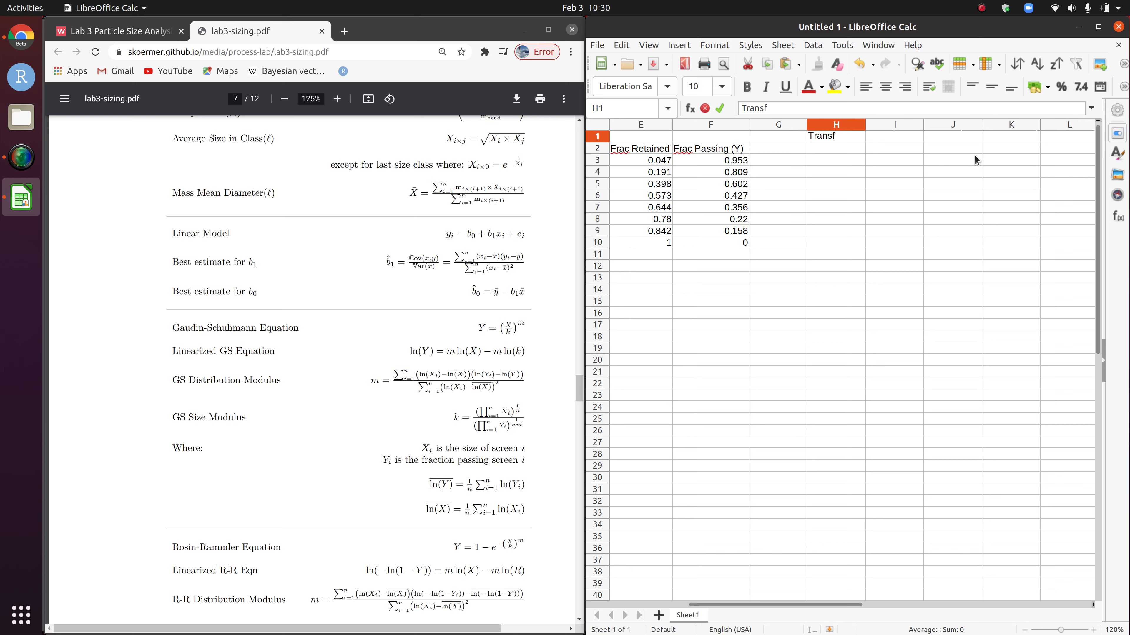
pyautogui.write('ormatinos')
pyautogui.press('BackSpace')
pyautogui.press('BackSpace')
pyautogui.write('on')
pyautogui.press('Right')
pyautogui.press('Return')
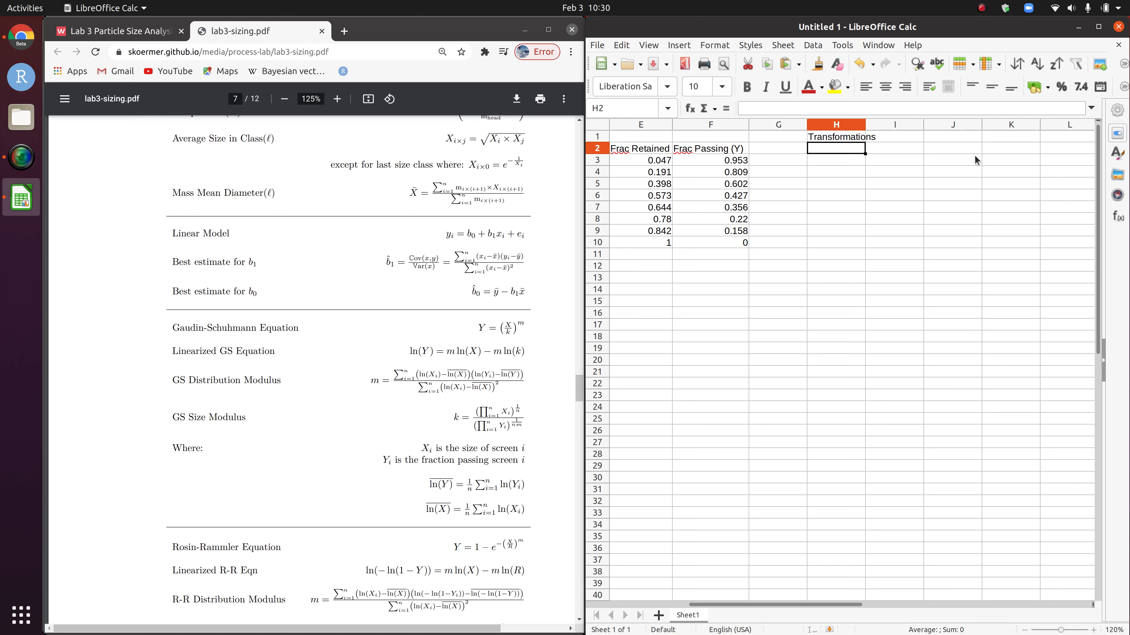
# Step: Add the header "ln(X)" in H2 and calculate the natural log of the first sieve size in H3 with =ln(B3)
pyautogui.write('ln(X')
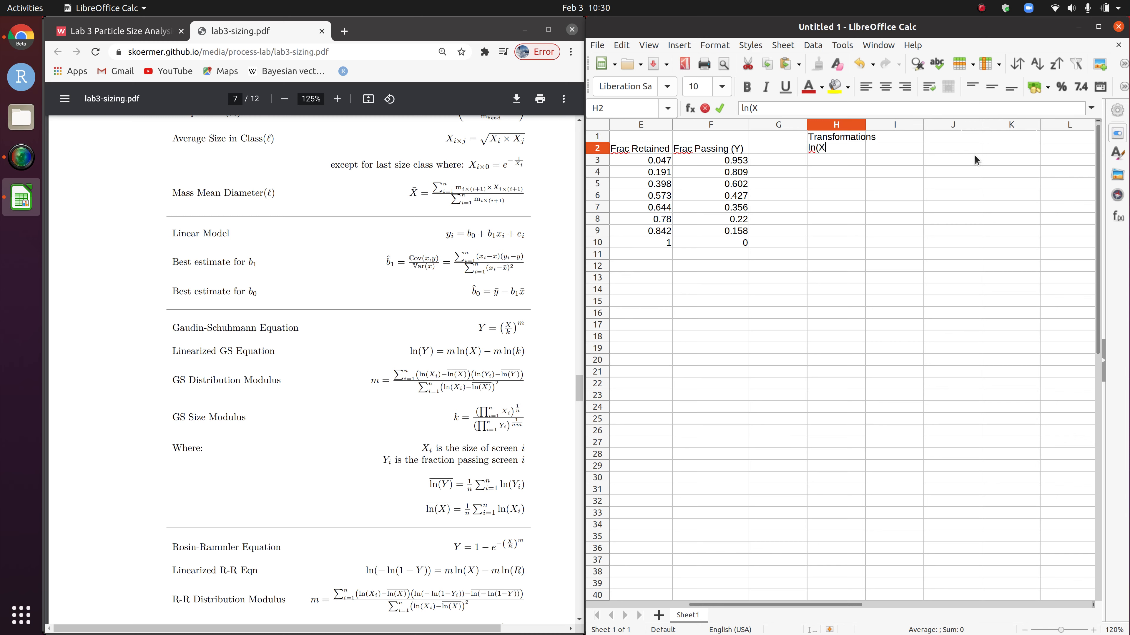
pyautogui.write(')')
pyautogui.press('Return')
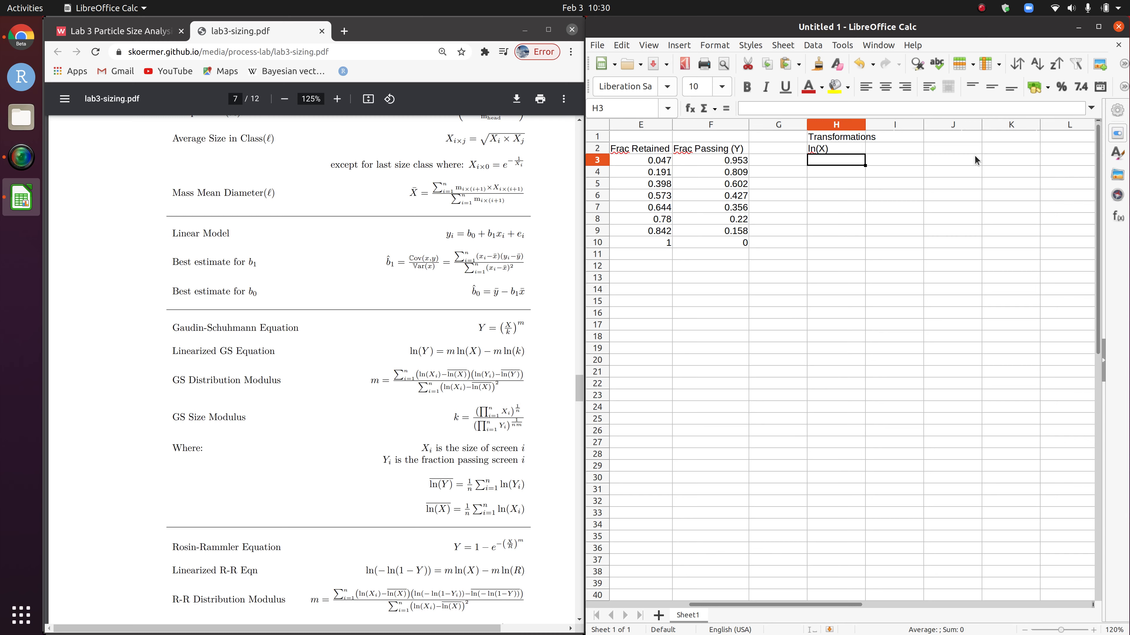
pyautogui.write('=')
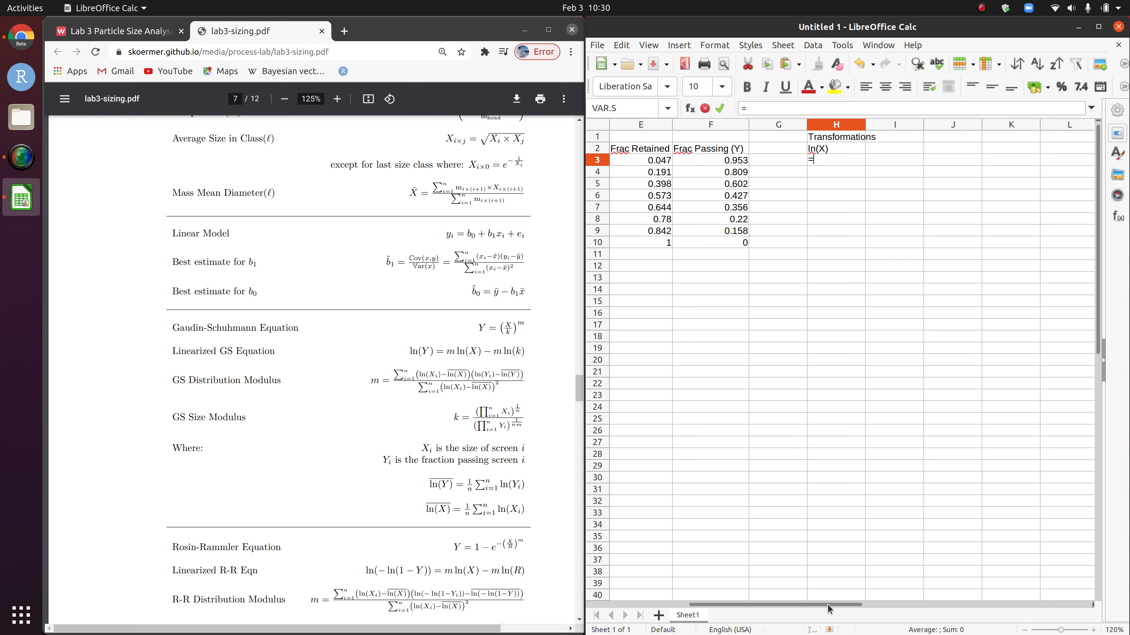
pyautogui.moveTo(830, 604)
pyautogui.mouseDown()
pyautogui.moveTo(780, 604)
pyautogui.moveTo(809, 604)
pyautogui.mouseUp()
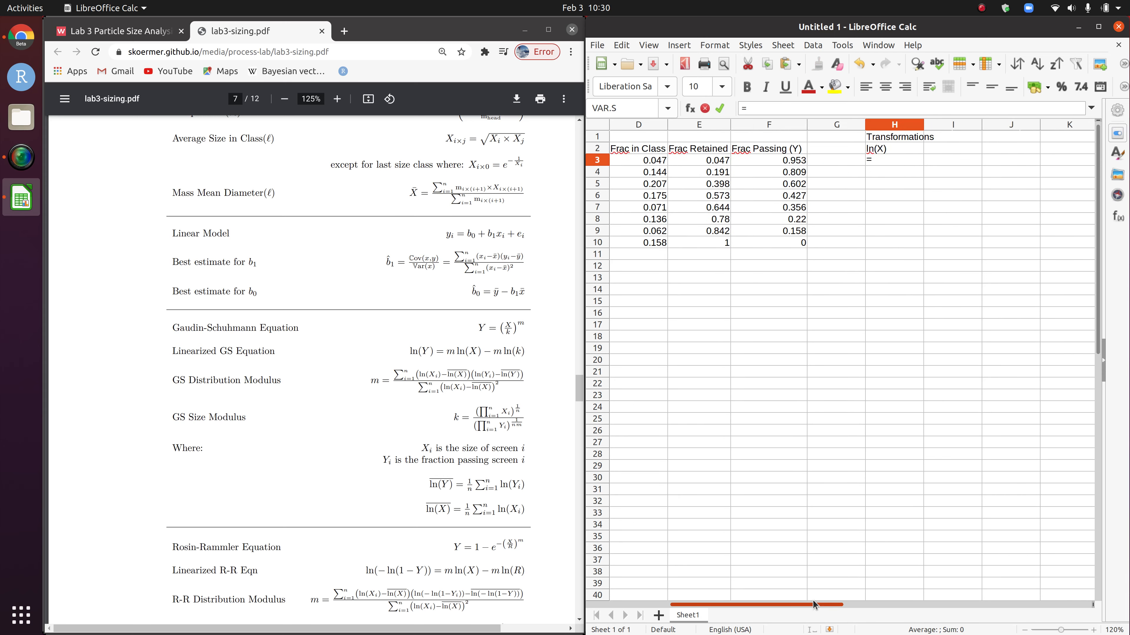
pyautogui.write('l')
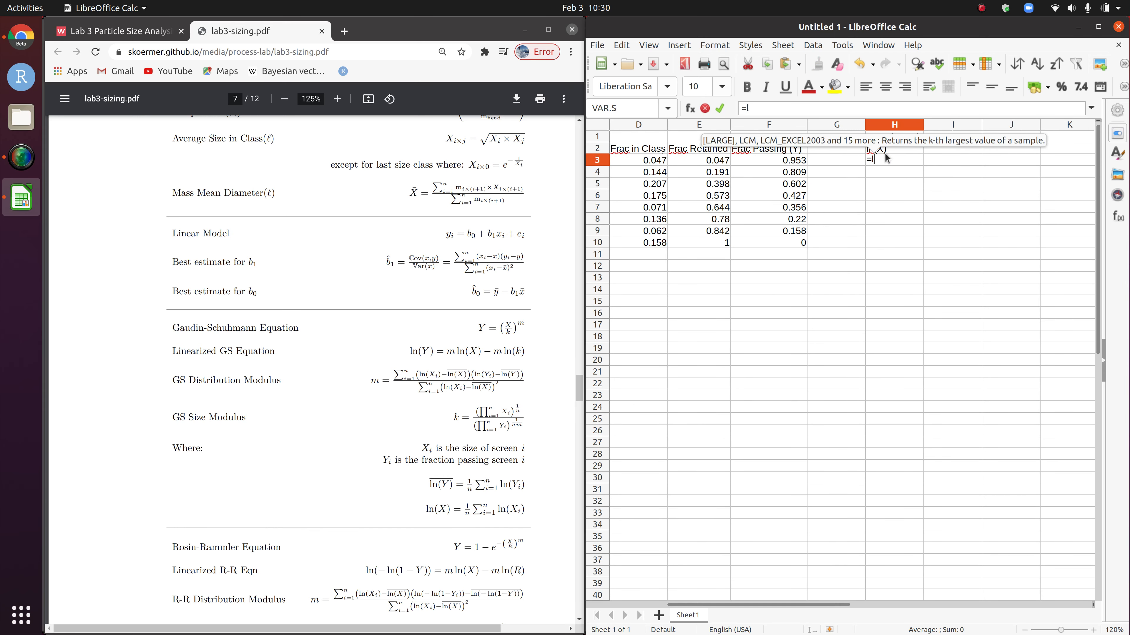
pyautogui.write('n(')
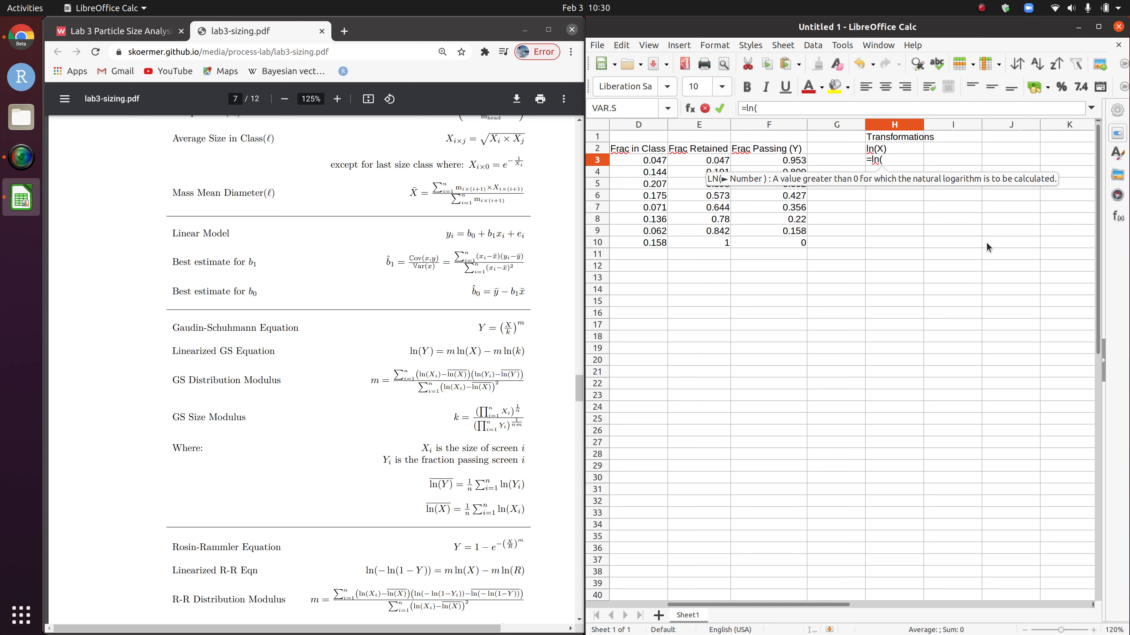
pyautogui.moveTo(833, 604); pyautogui.dragTo(771, 590)
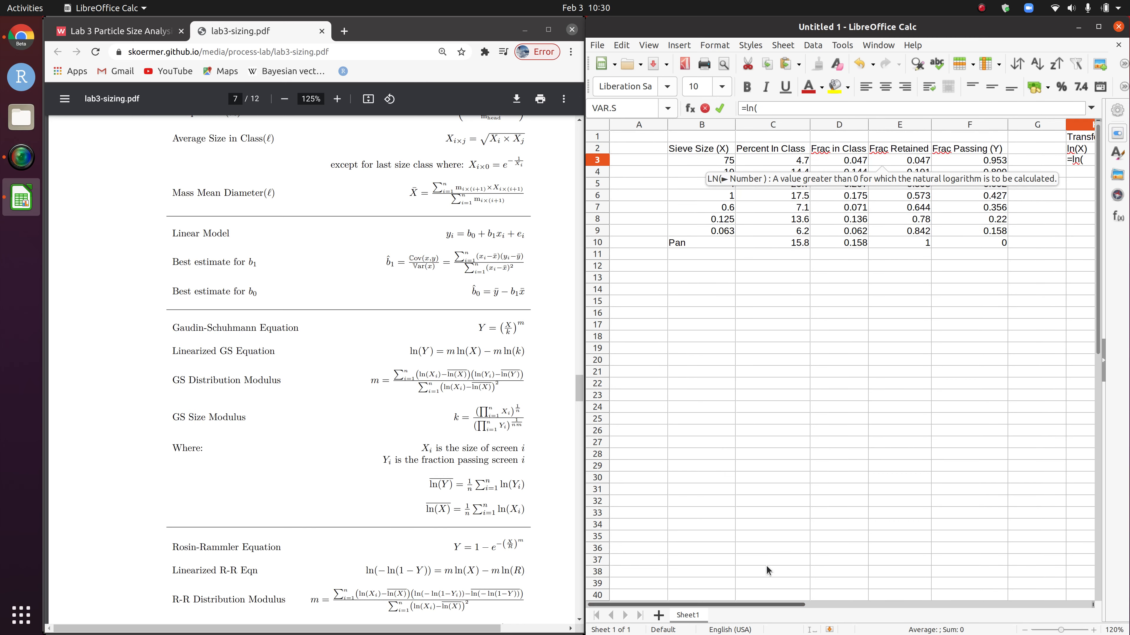
pyautogui.click(710, 161)
pyautogui.write(')')
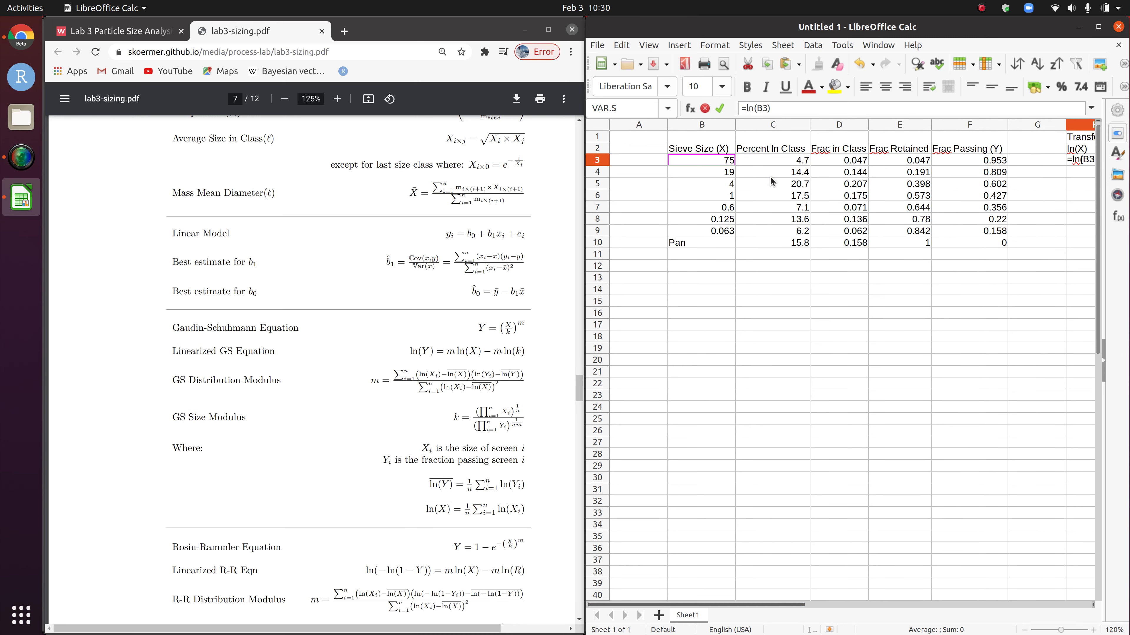
pyautogui.press('Return')
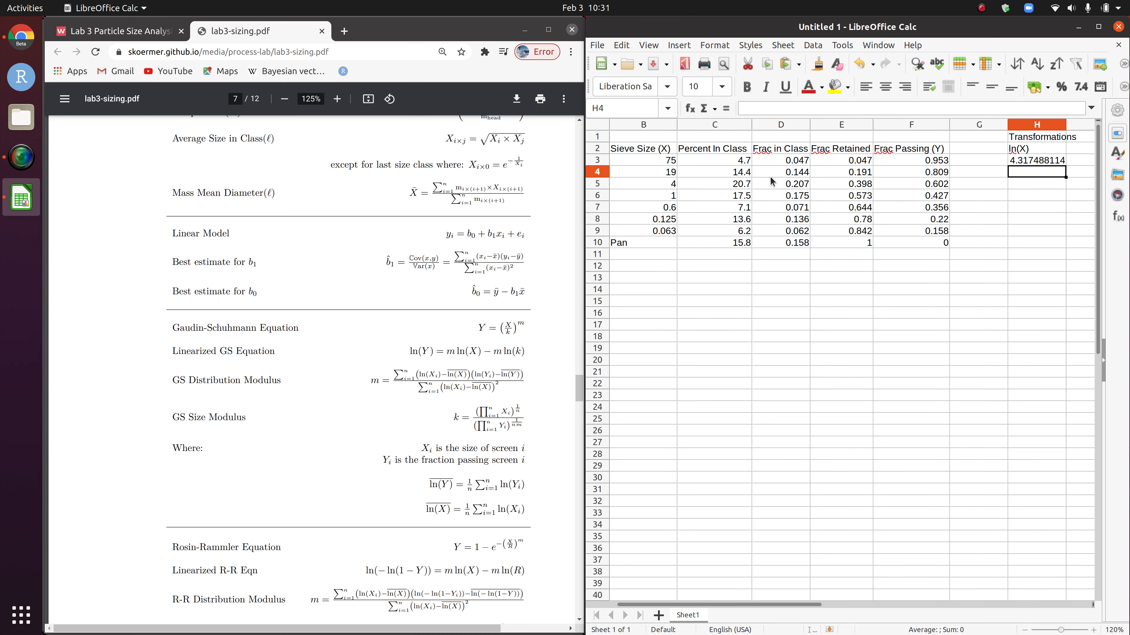
# Step: Fill the ln(X) formula from H3 down to H9, leaving out the Pan row
pyautogui.click(1045, 162)
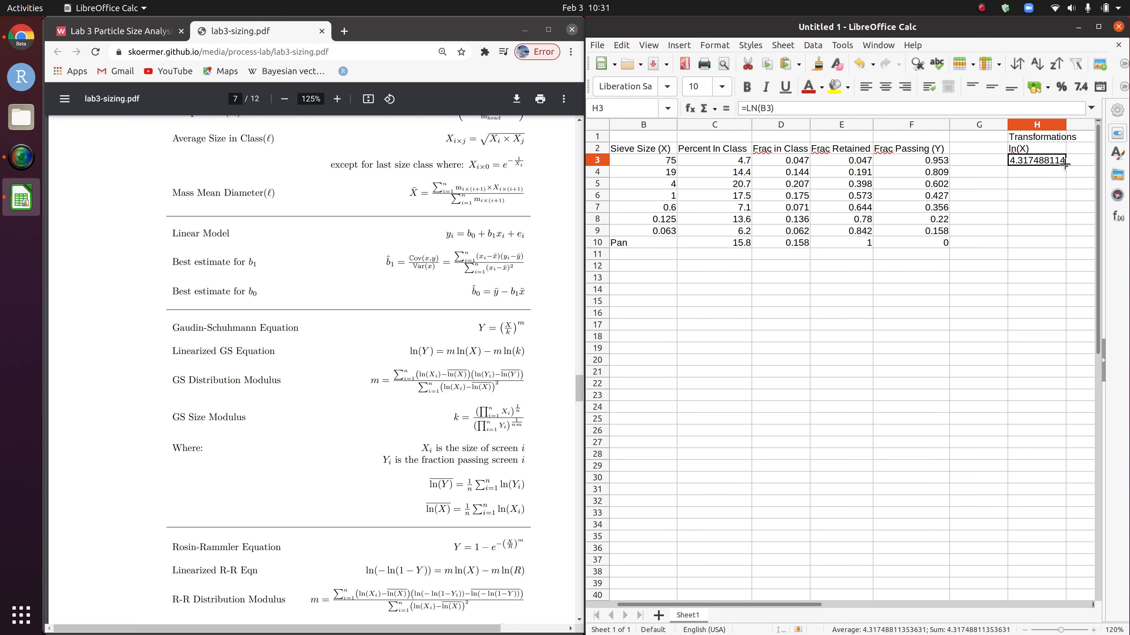
pyautogui.moveTo(1065, 166); pyautogui.dragTo(1057, 234)
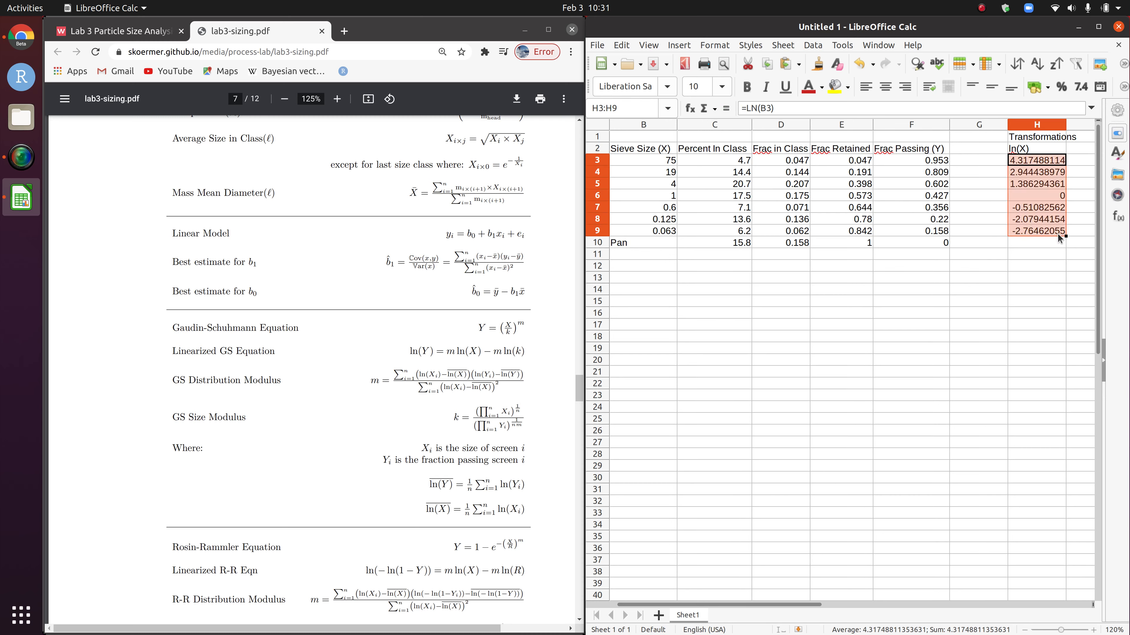
pyautogui.click(645, 245)
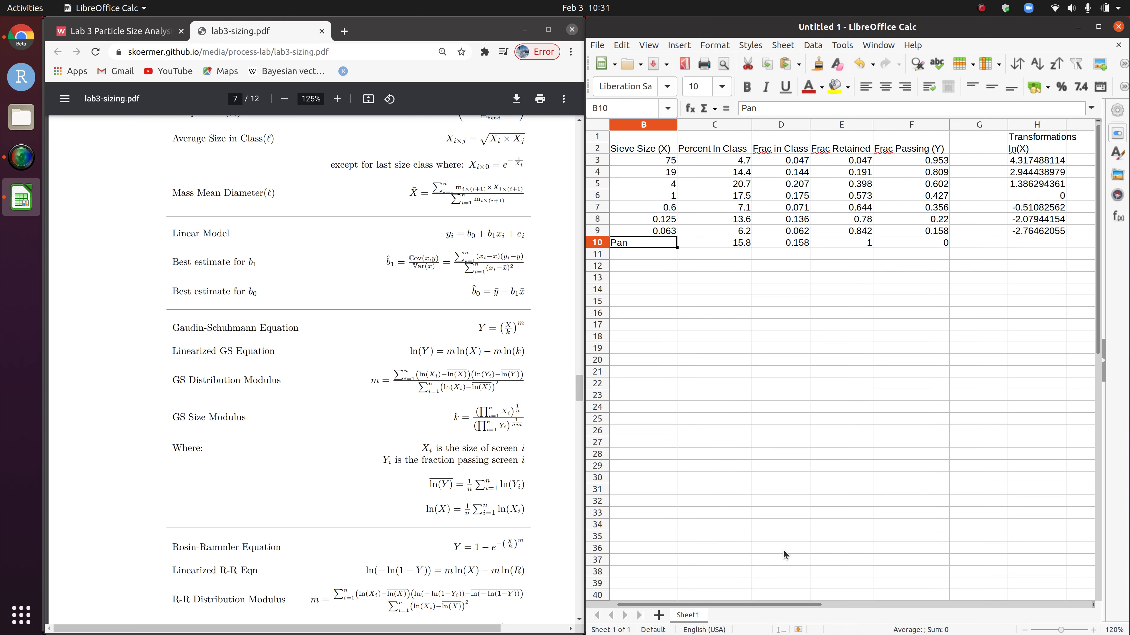
# Step: Add the column header "ln(Y)" in I2
pyautogui.moveTo(801, 604); pyautogui.dragTo(891, 595)
pyautogui.click(908, 148)
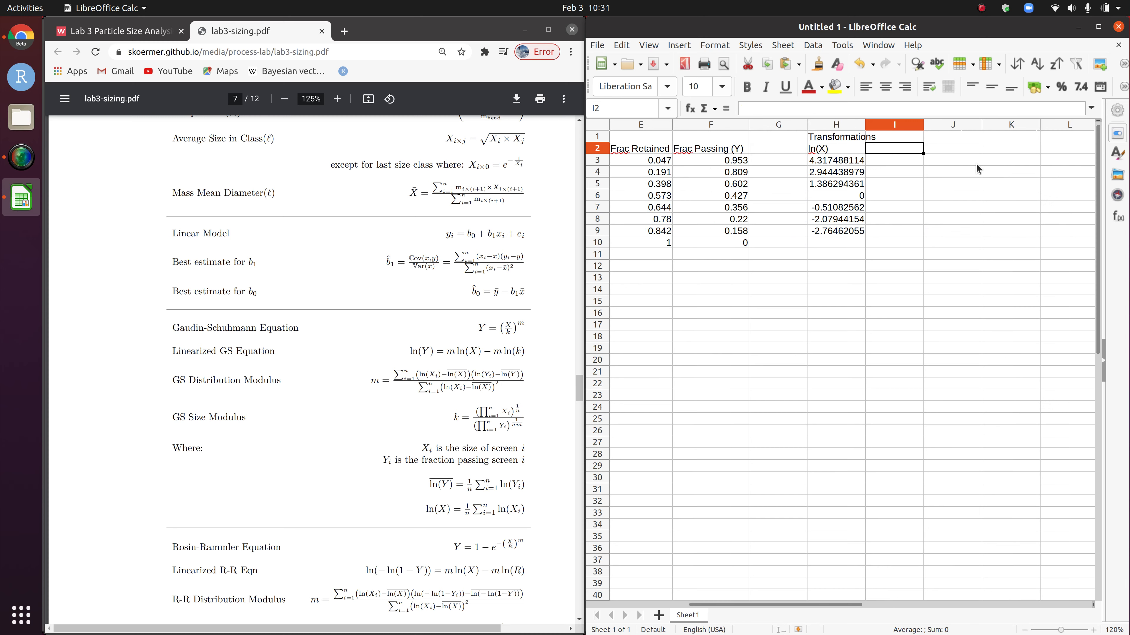
pyautogui.write('ln(')
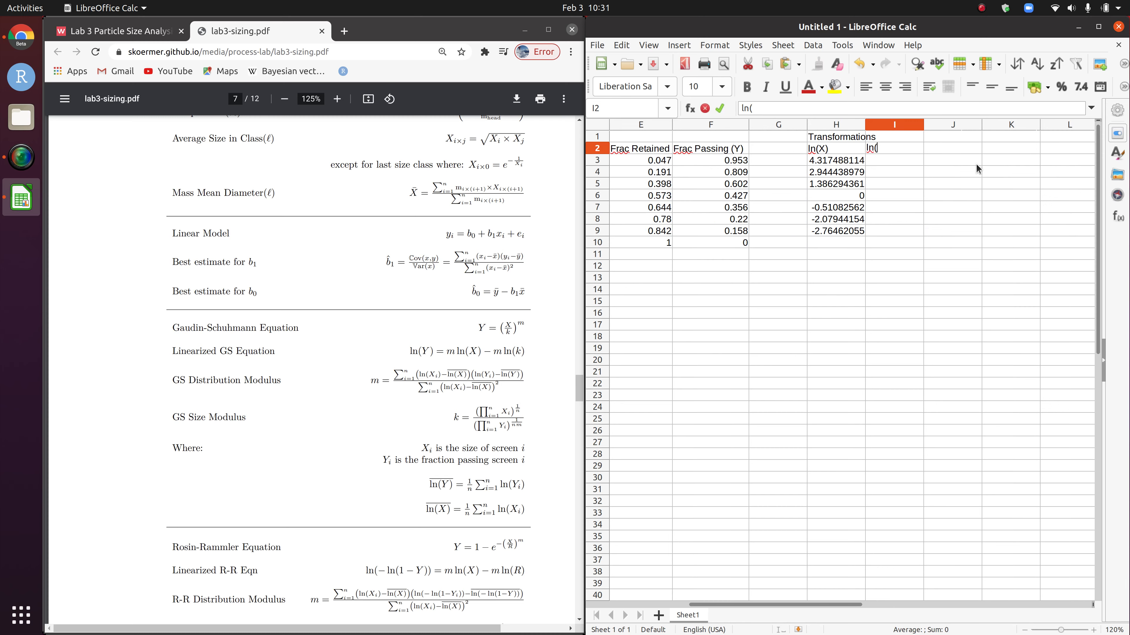
pyautogui.write('Y)')
pyautogui.press('Return')
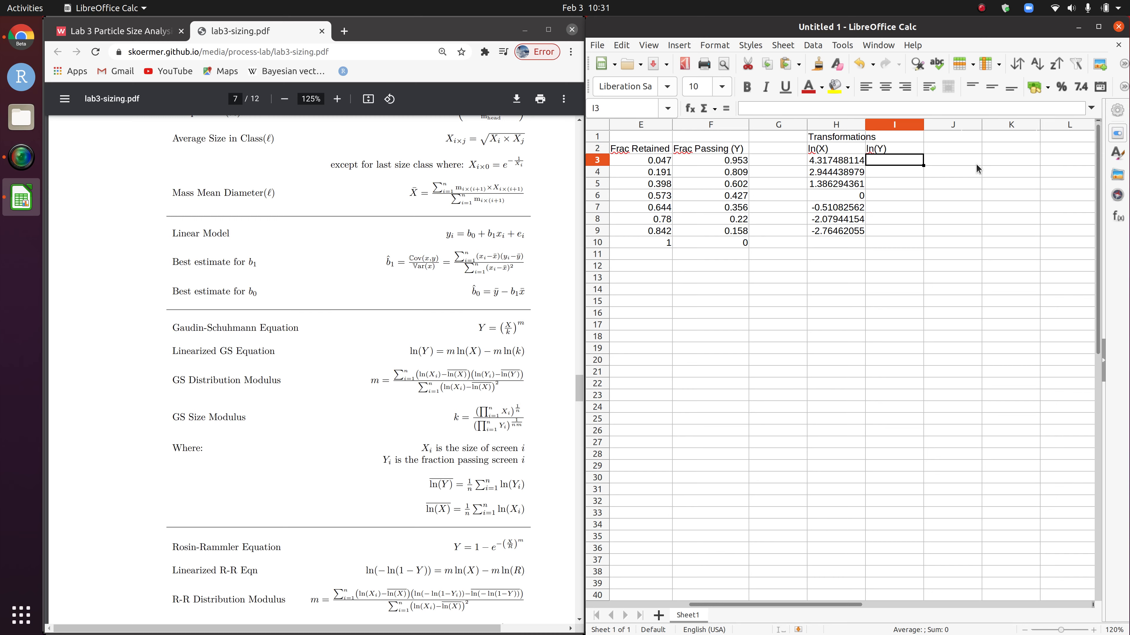
# Step: Calculate the natural logs of the passing fractions in I3 to I9 by filling down =LN(F3) from I3
pyautogui.write('=l')
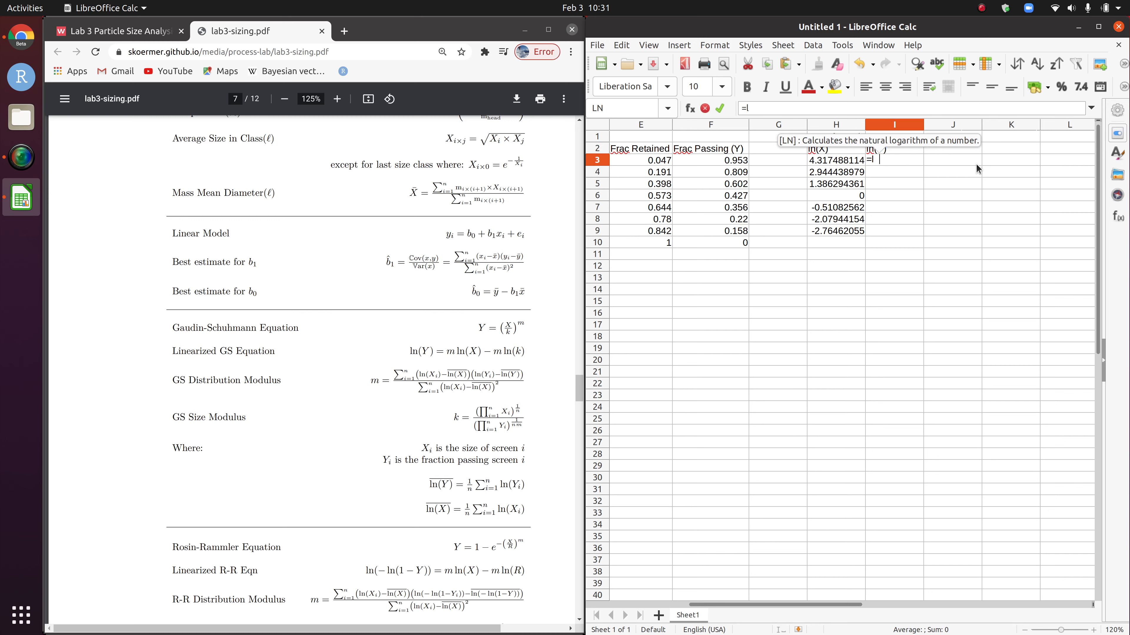
pyautogui.write('n(')
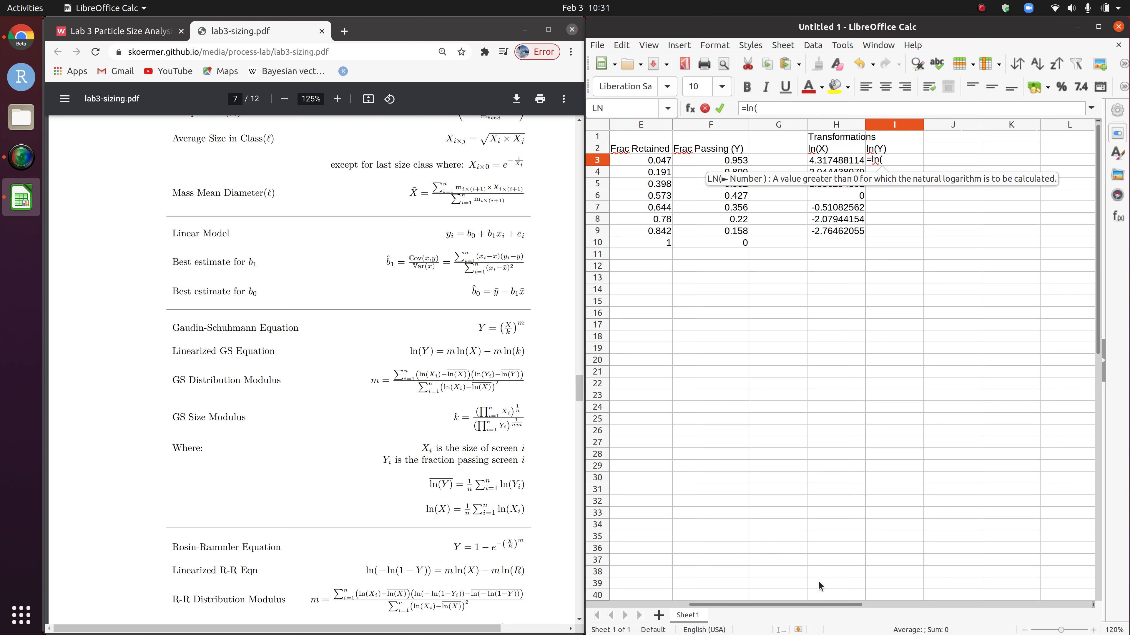
pyautogui.click(714, 162)
pyautogui.press('Return')
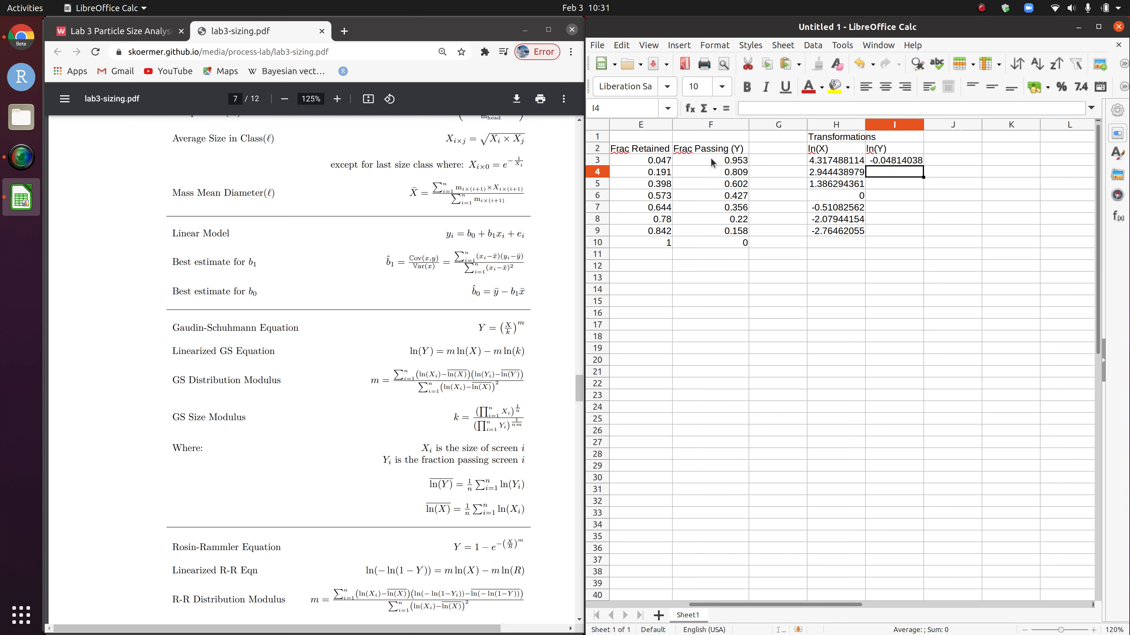
pyautogui.click(909, 164)
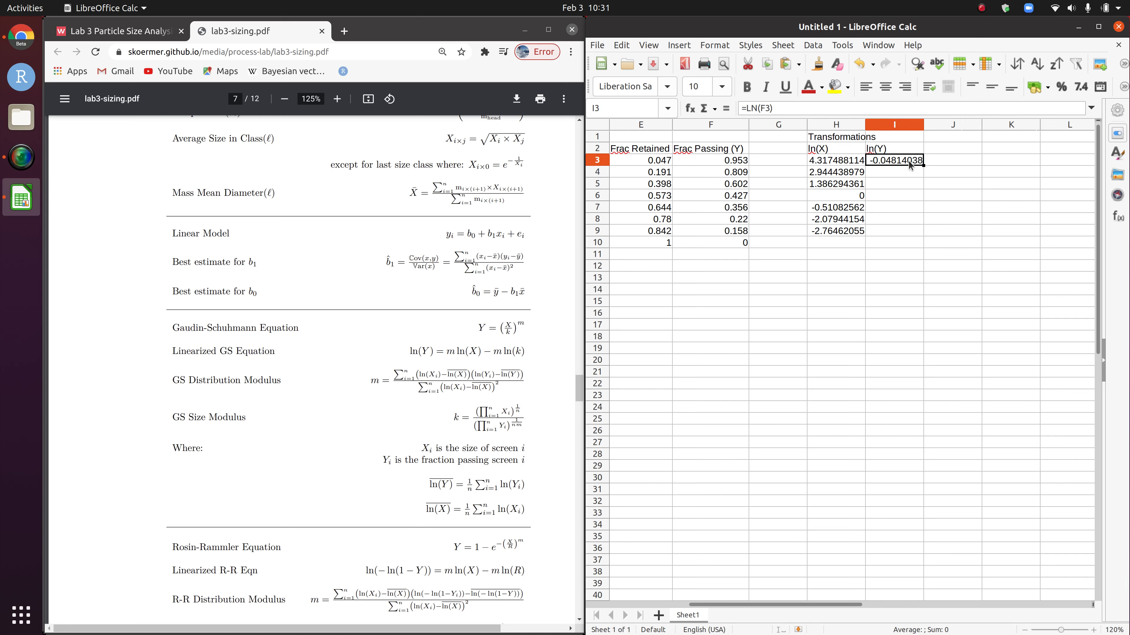
pyautogui.doubleClick(924, 166)
pyautogui.click(898, 313)
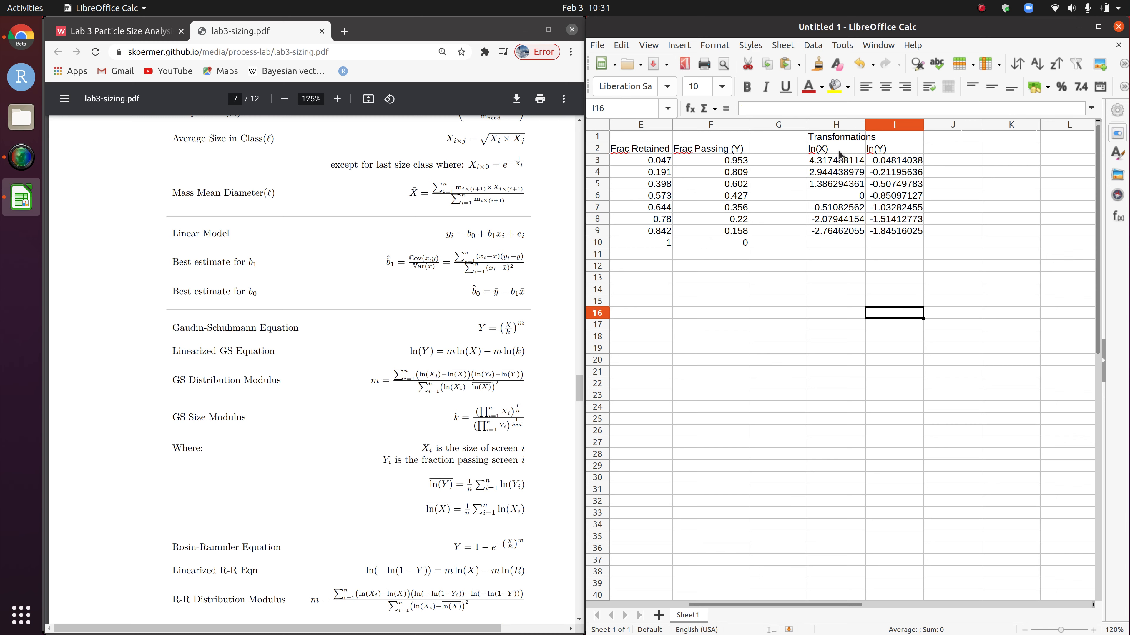
# Step: Compare the handout's linearized Gaudin-Schuhmann equation and distribution modulus formula with the linear model and its best estimates for b1 and b0
pyautogui.moveTo(407, 351); pyautogui.dragTo(532, 350)
pyautogui.click(531, 351)
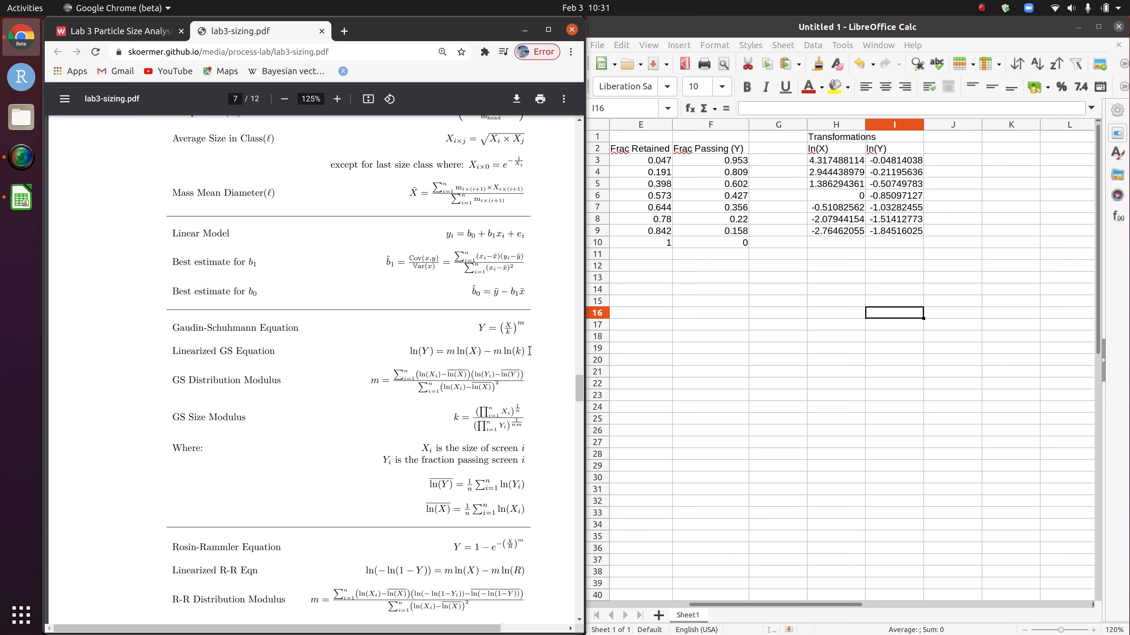
pyautogui.doubleClick(446, 352)
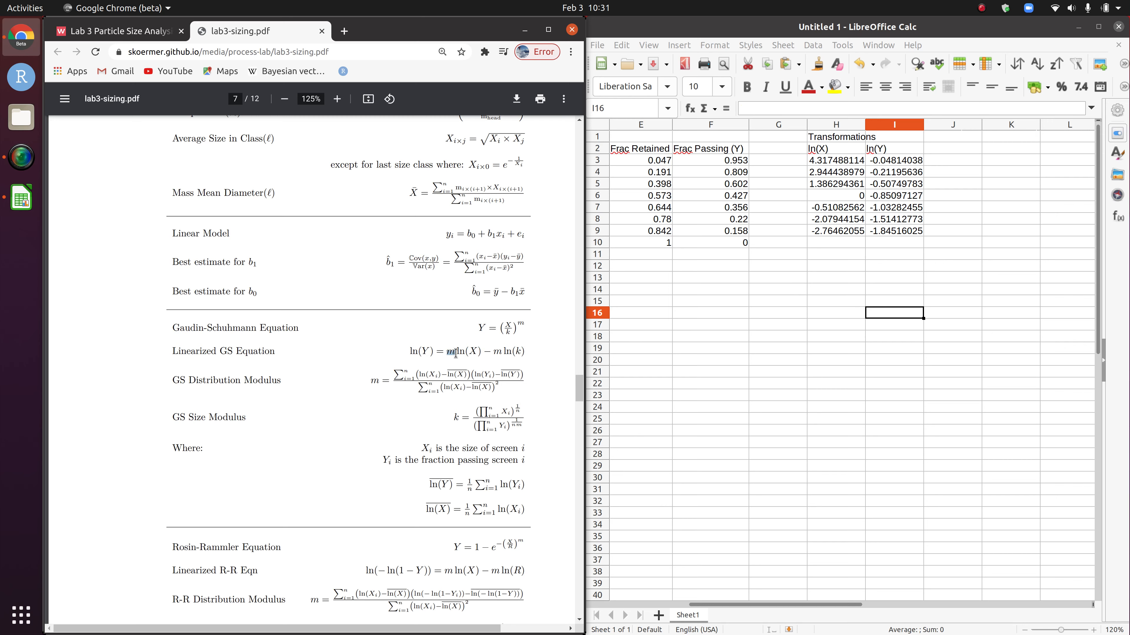
pyautogui.doubleClick(519, 323)
pyautogui.scroll(2, 485, 352)
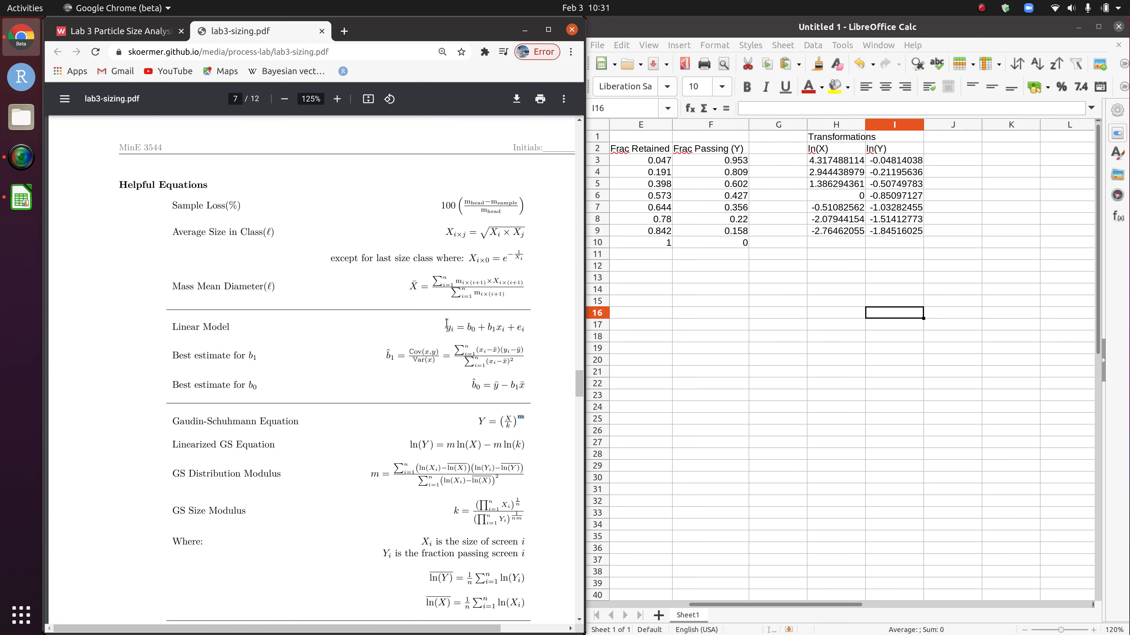
pyautogui.moveTo(446, 327); pyautogui.dragTo(539, 384)
pyautogui.click(539, 383)
pyautogui.scroll(-2, 522, 370)
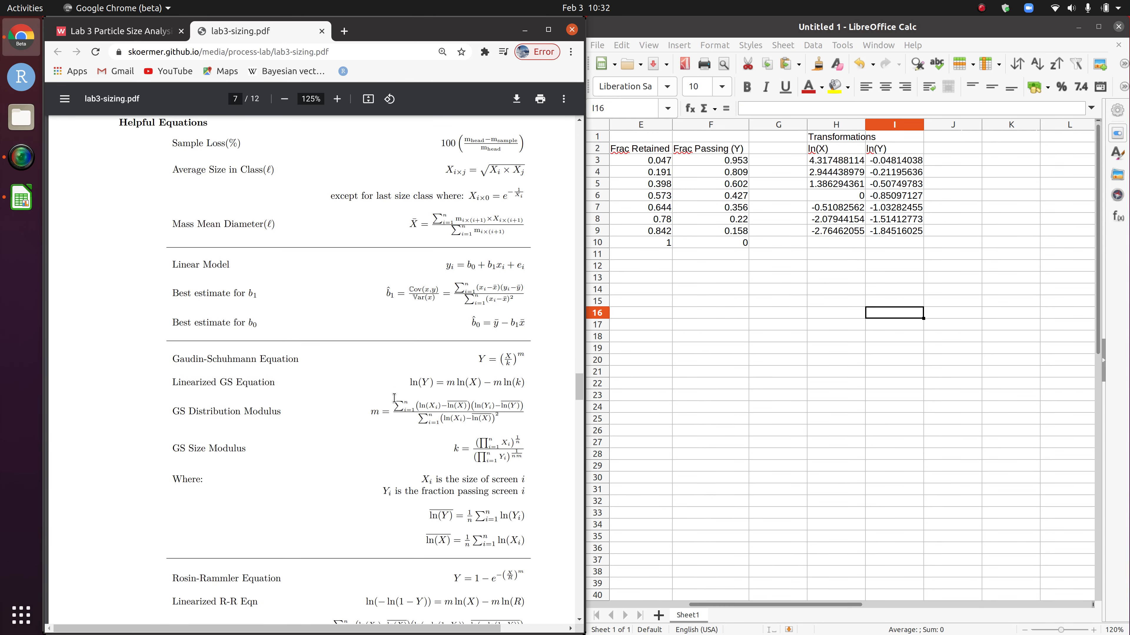
pyautogui.moveTo(371, 414); pyautogui.dragTo(508, 419)
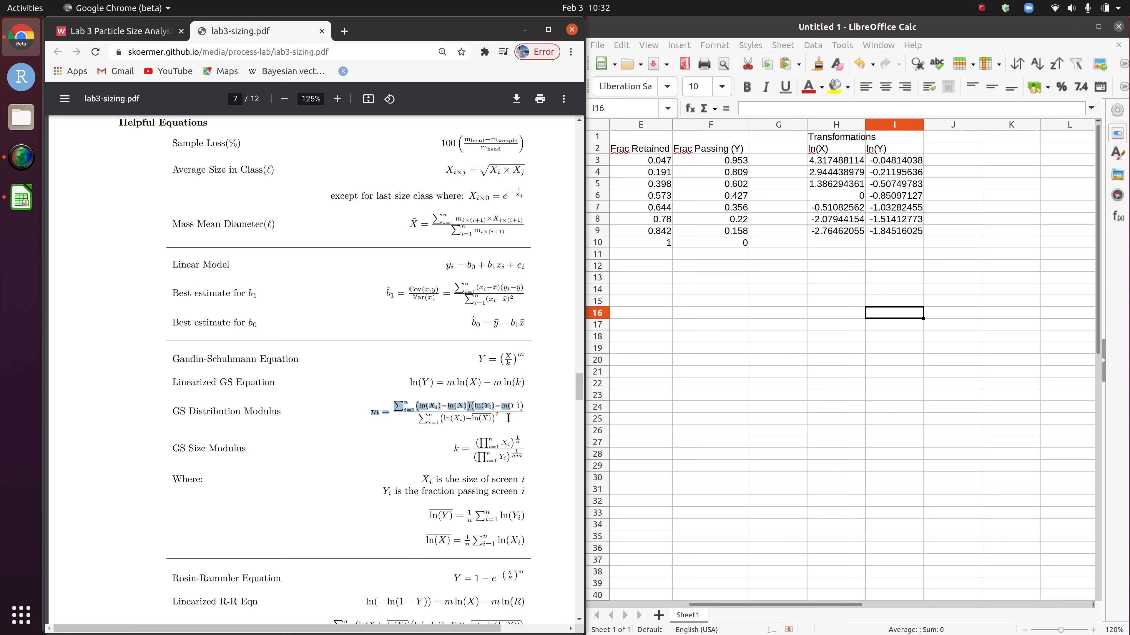
pyautogui.click(507, 419)
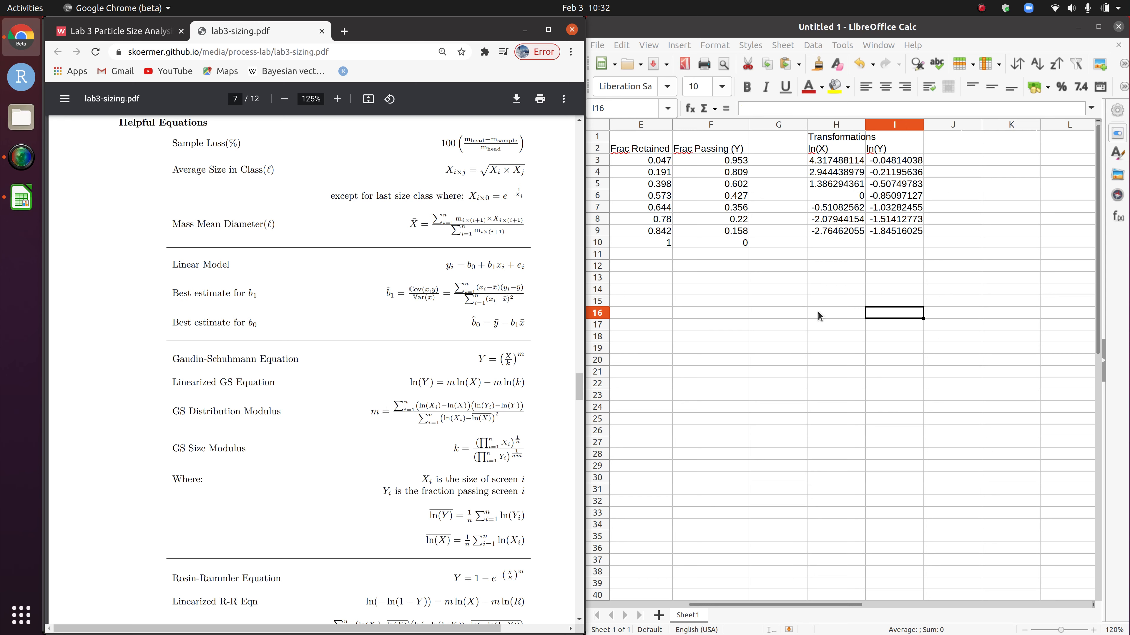
# Step: Enter the labels "G-S" in G13, "m" in G14 and "k" in G15
pyautogui.click(803, 269)
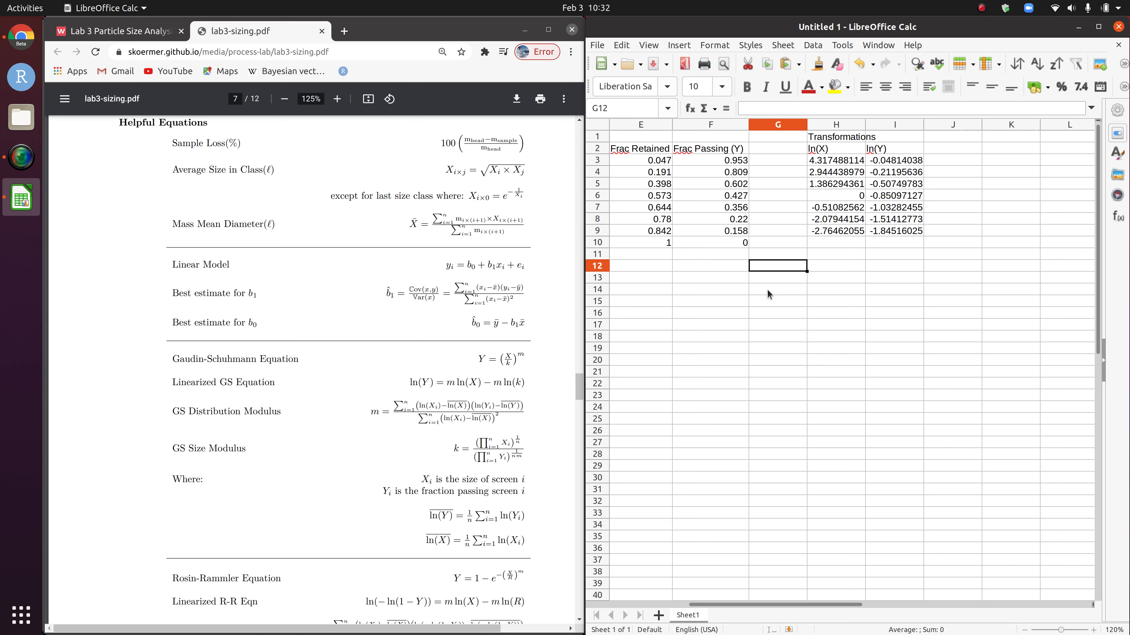
pyautogui.click(765, 279)
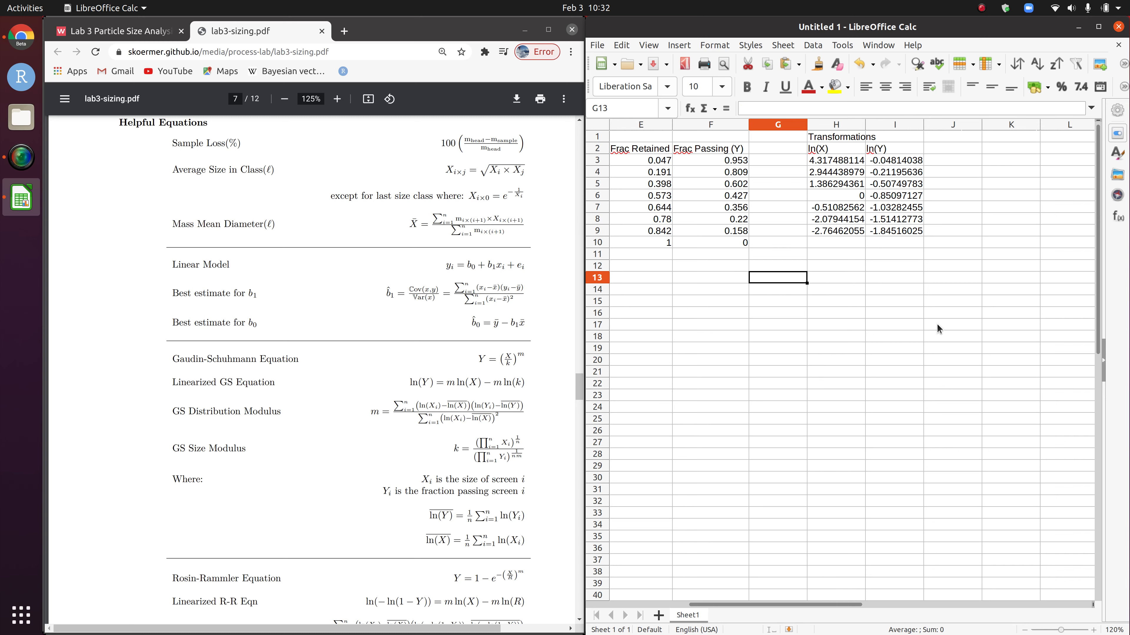
pyautogui.write('G')
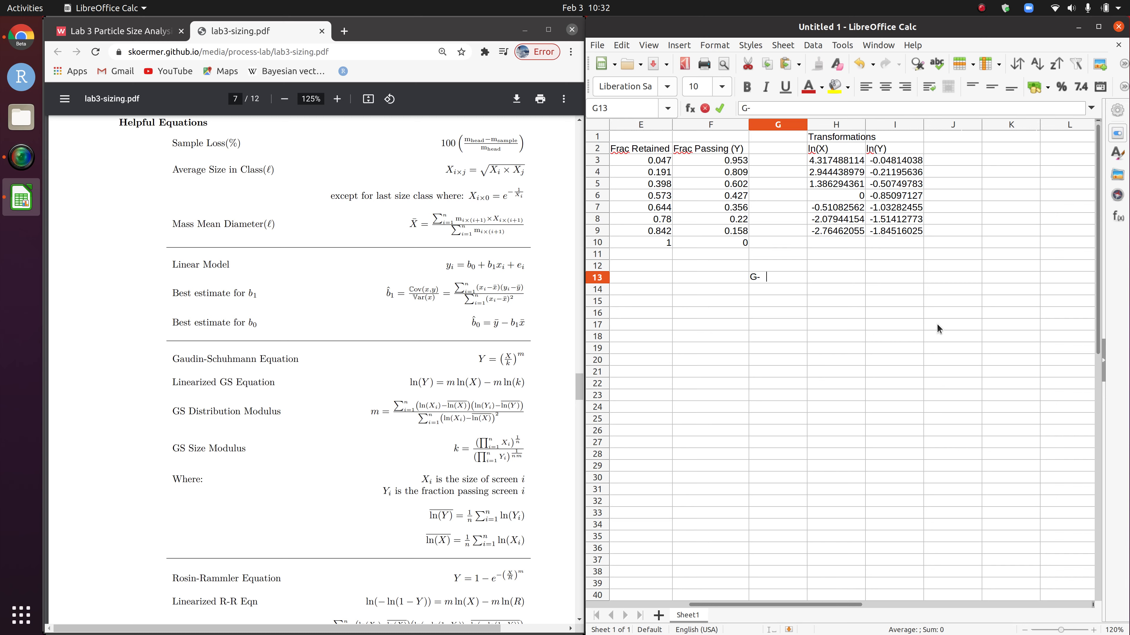
pyautogui.write('-S')
pyautogui.press('Return')
pyautogui.write('m')
pyautogui.press('Return')
pyautogui.write('k')
pyautogui.press('Return')
# Step: Calculate the sample covariance of ln(X) and ln(Y) in H14 with =COVARIANCE.S(H3:H9,I3:I9)
pyautogui.press('Right')
pyautogui.press('Up')
pyautogui.press('Up')
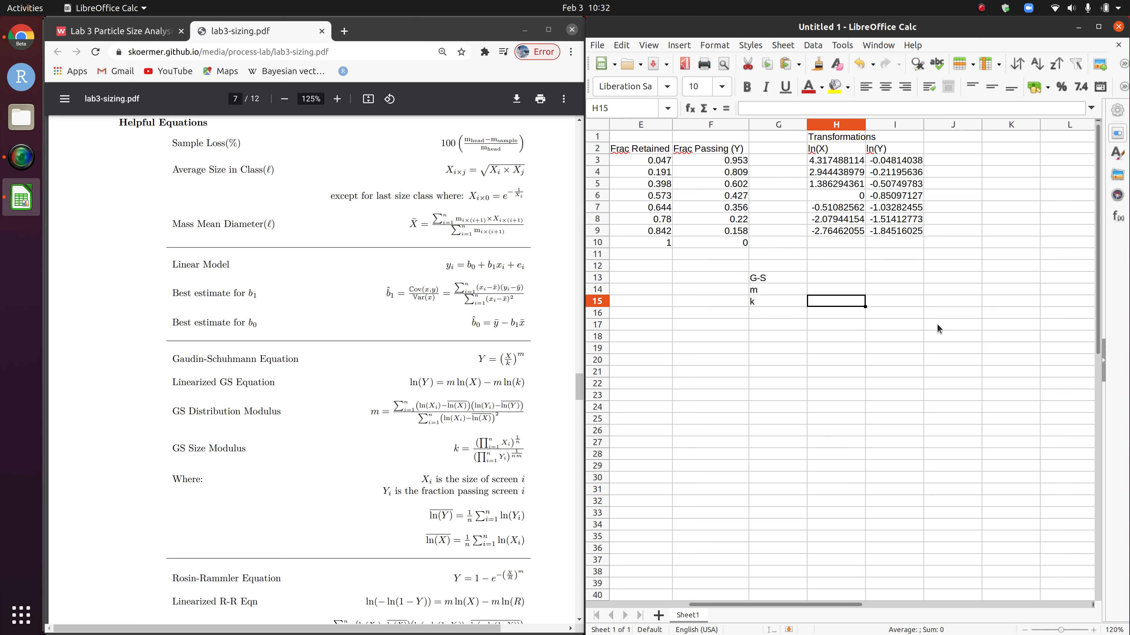
pyautogui.write('=')
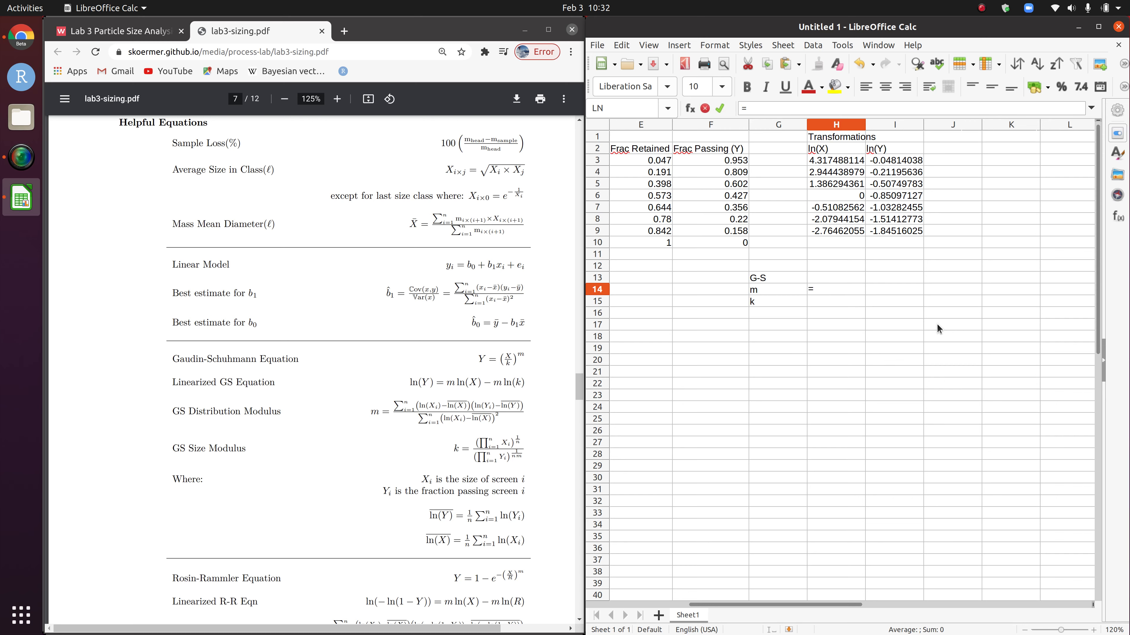
pyautogui.write('cov')
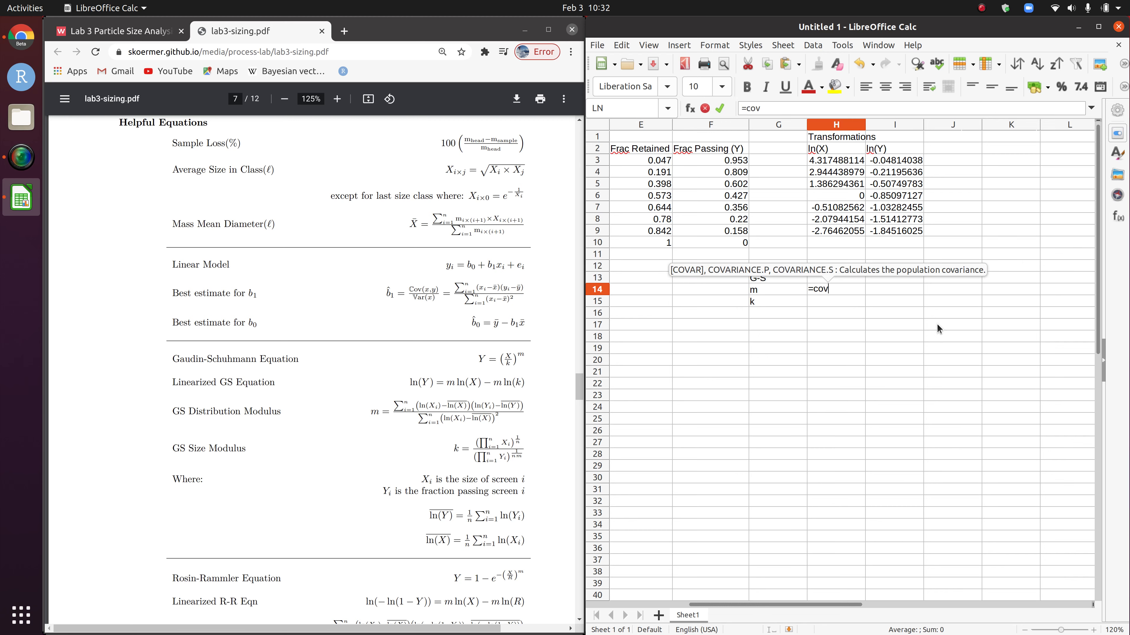
pyautogui.write('arian')
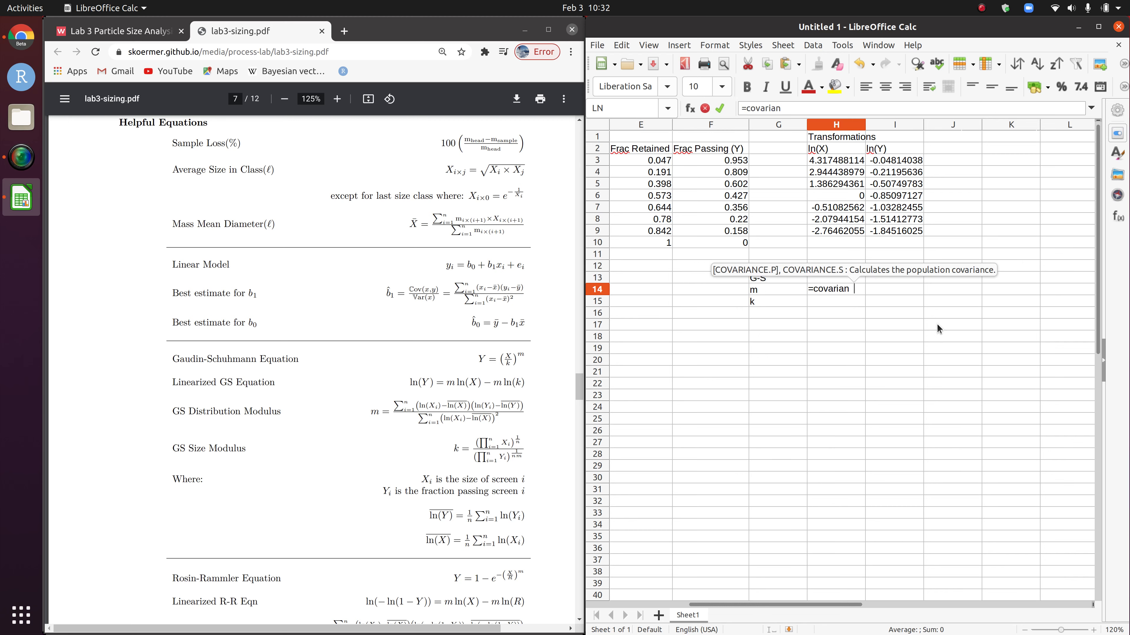
pyautogui.write('ce.s(')
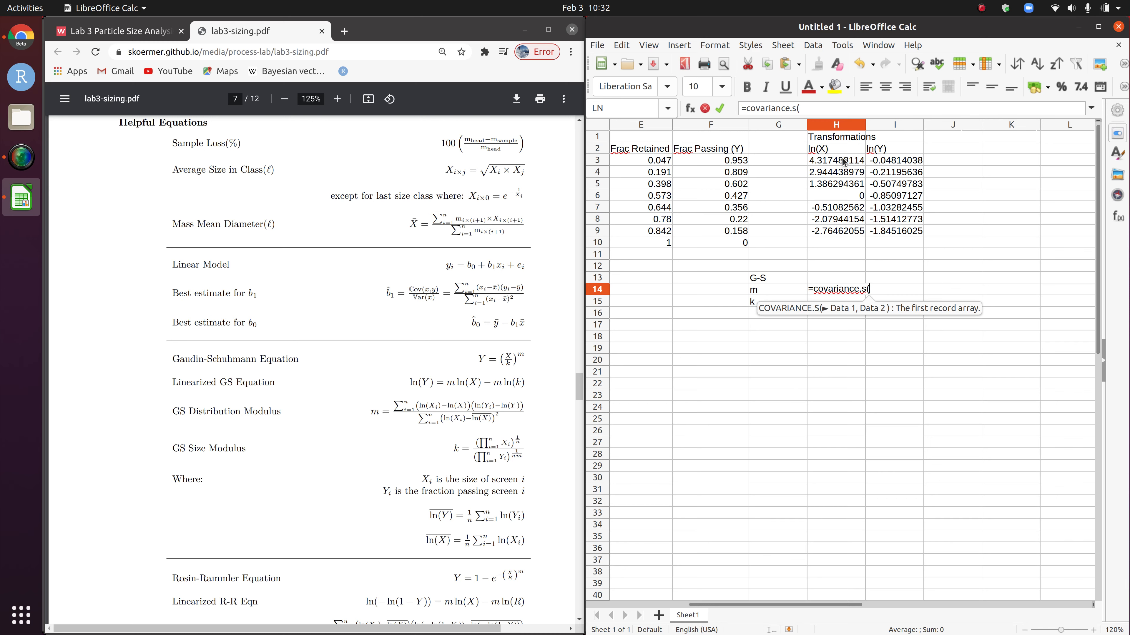
pyautogui.moveTo(844, 163); pyautogui.dragTo(853, 234)
pyautogui.click(907, 289)
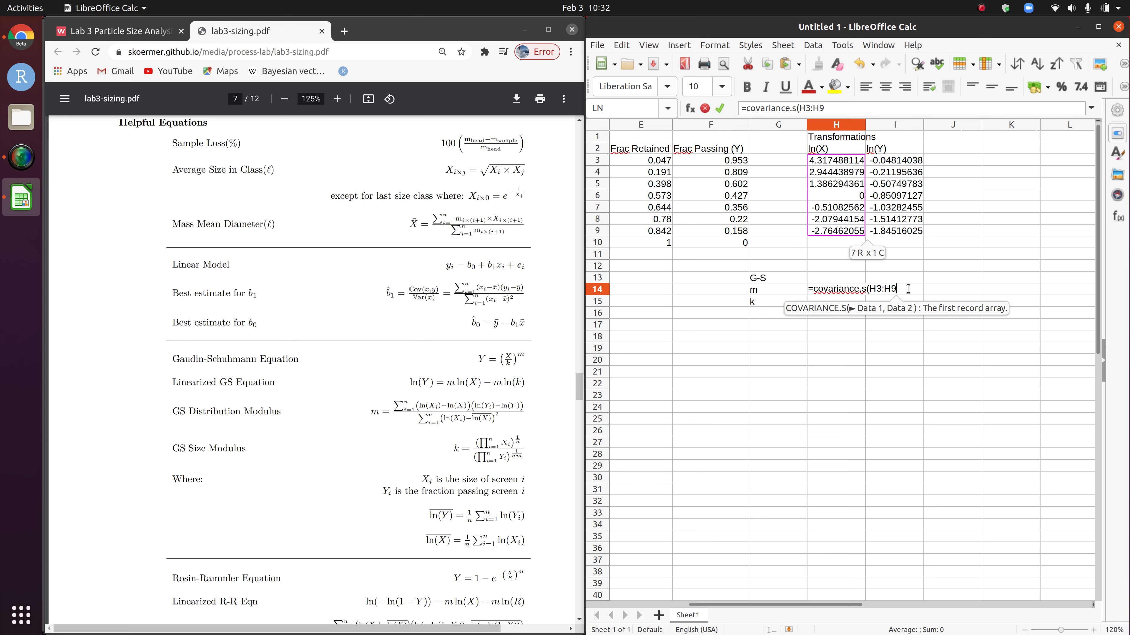
pyautogui.write(',')
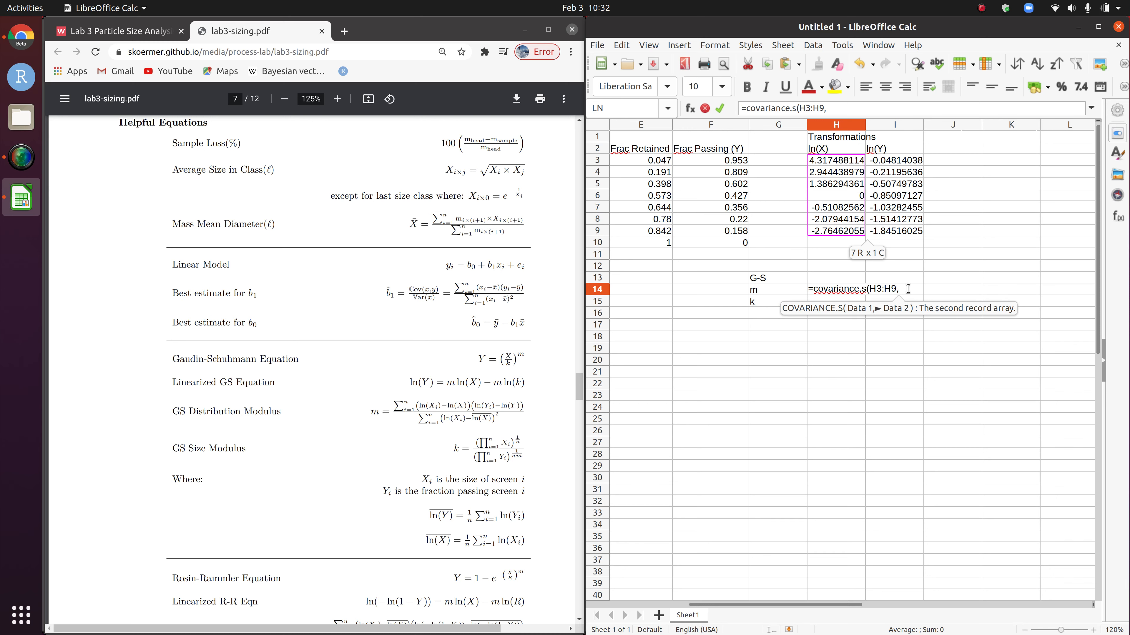
pyautogui.moveTo(897, 161); pyautogui.dragTo(895, 236)
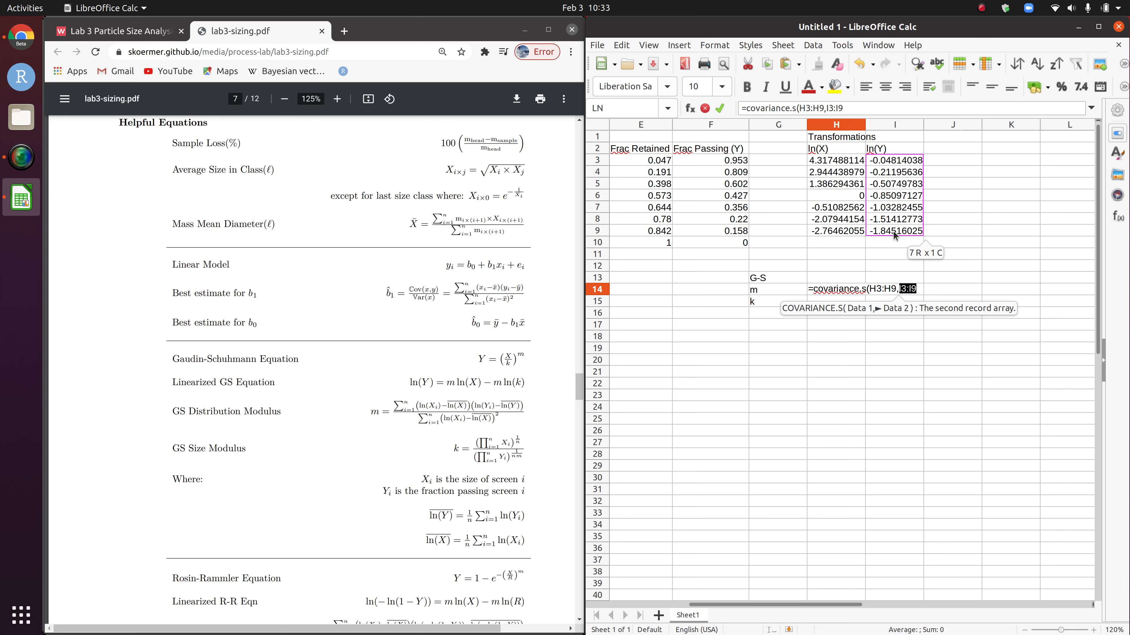
pyautogui.write(')')
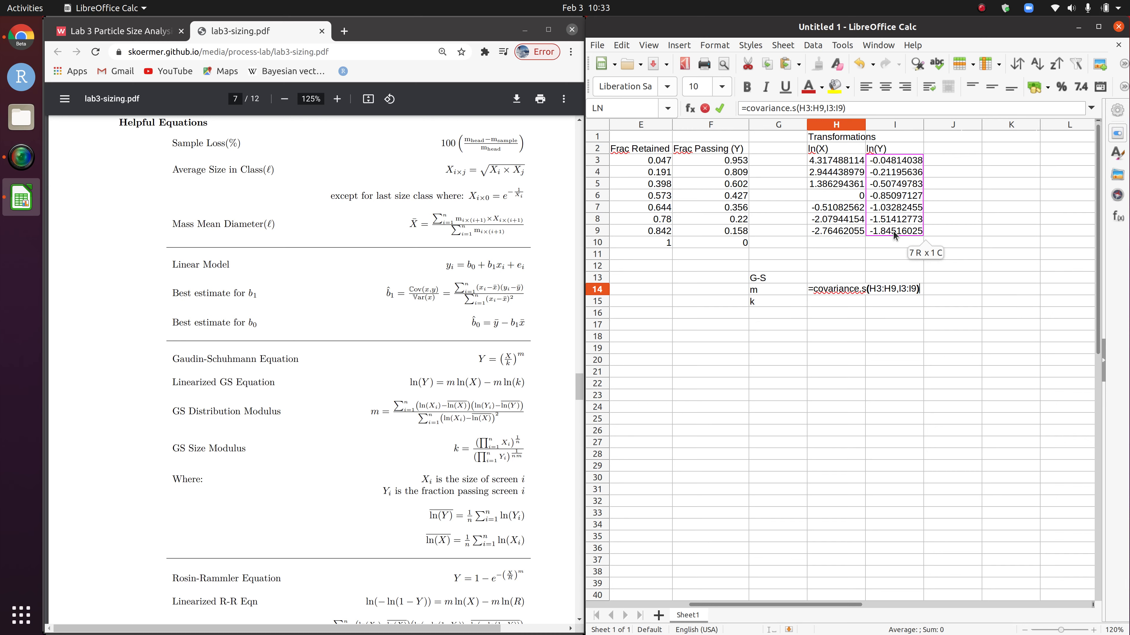
pyautogui.press('Return')
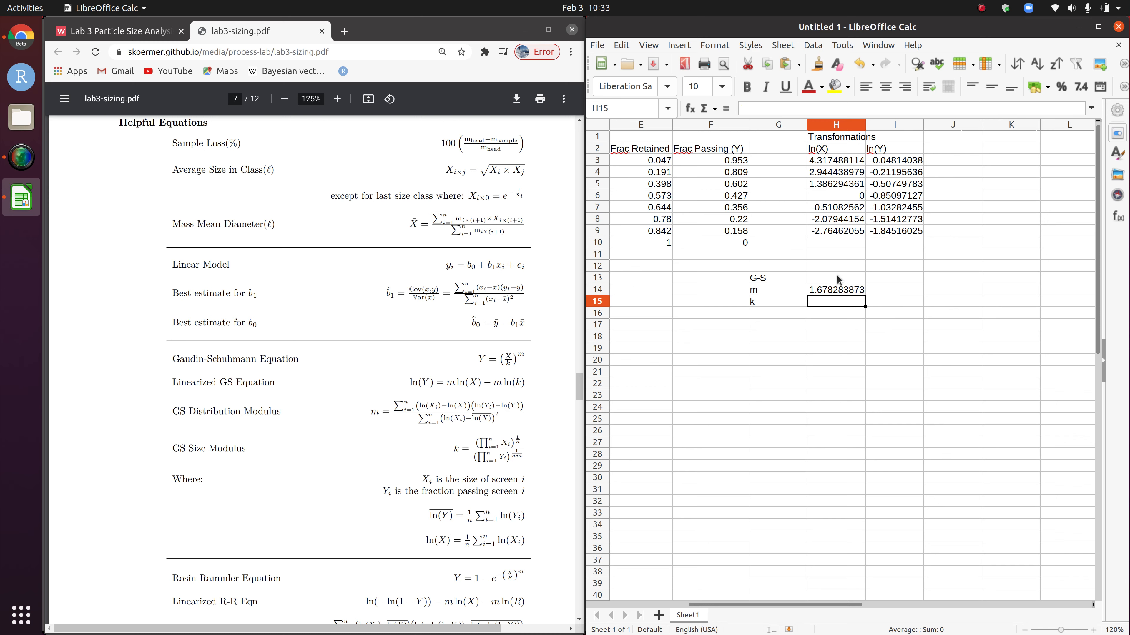
# Step: Complete the distribution modulus m in H14 by dividing the covariance by the sample variance of ln(X), VAR.S(H3:H9)
pyautogui.click(833, 291)
pyautogui.doubleClick(834, 291)
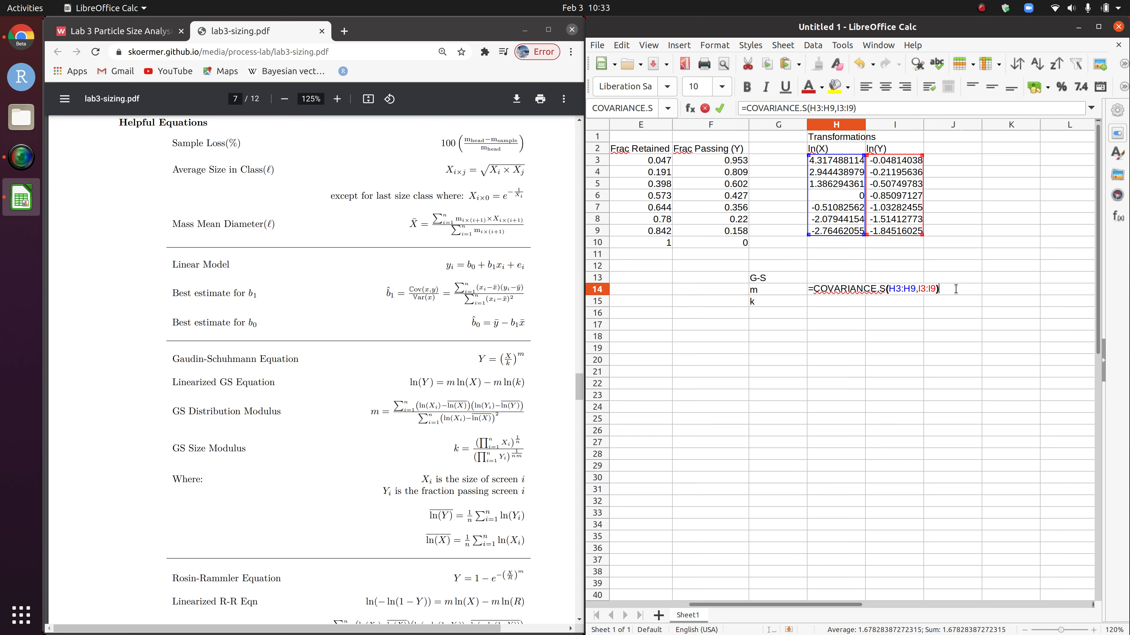
pyautogui.write('/')
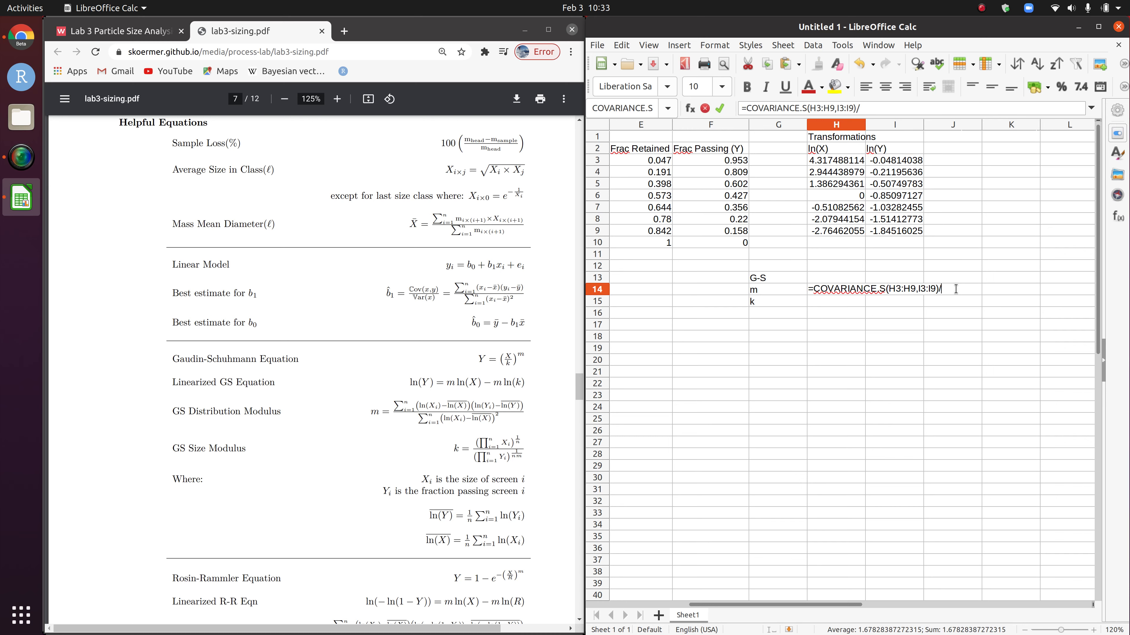
pyautogui.write('var')
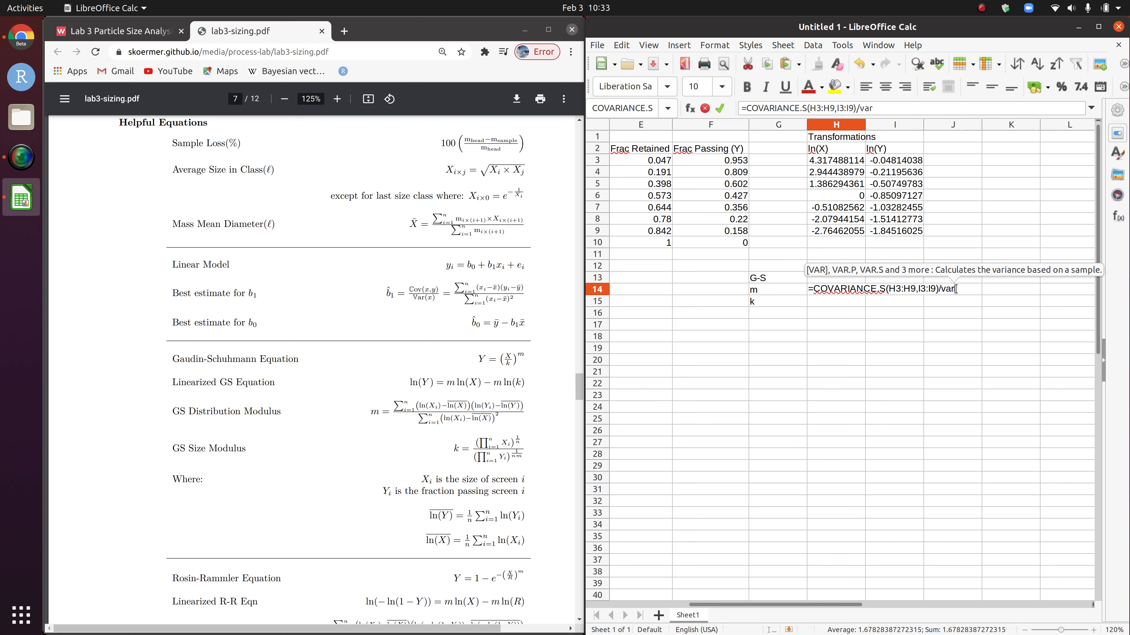
pyautogui.write('.s')
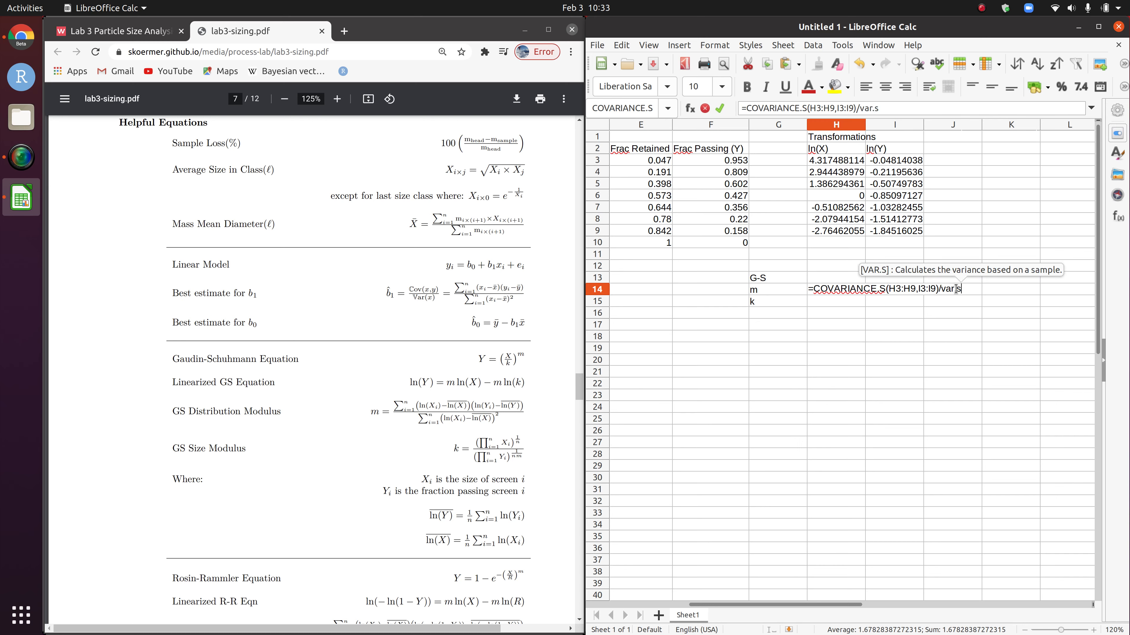
pyautogui.write('(')
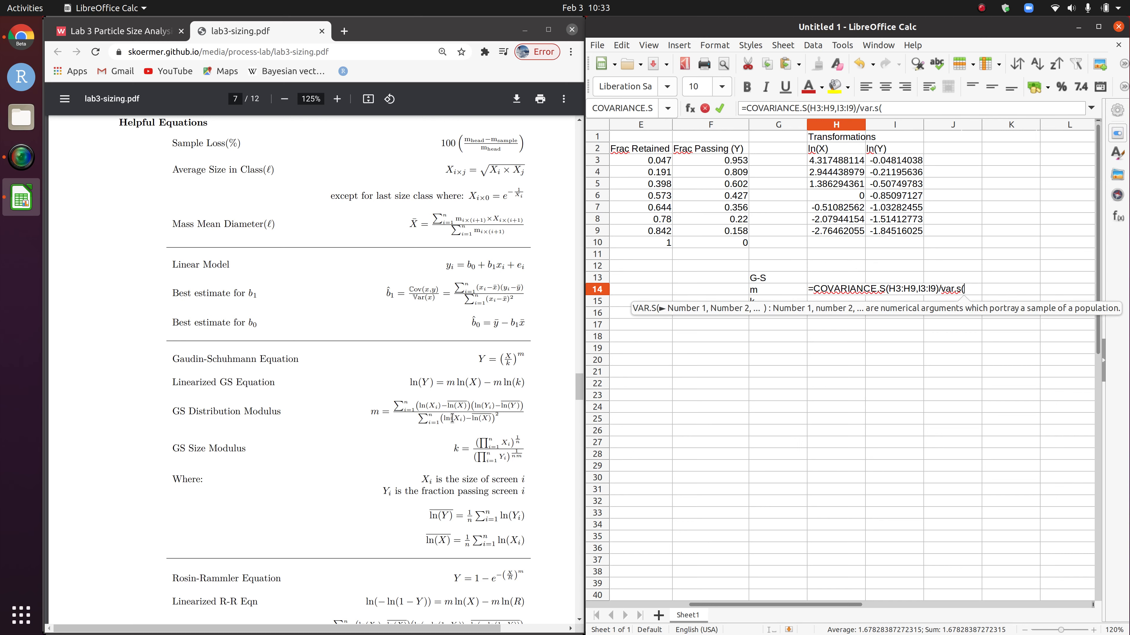
pyautogui.moveTo(422, 418); pyautogui.dragTo(506, 418)
pyautogui.click(506, 419)
pyautogui.click(973, 287)
pyautogui.click(836, 161)
pyautogui.moveTo(836, 161); pyautogui.dragTo(836, 234)
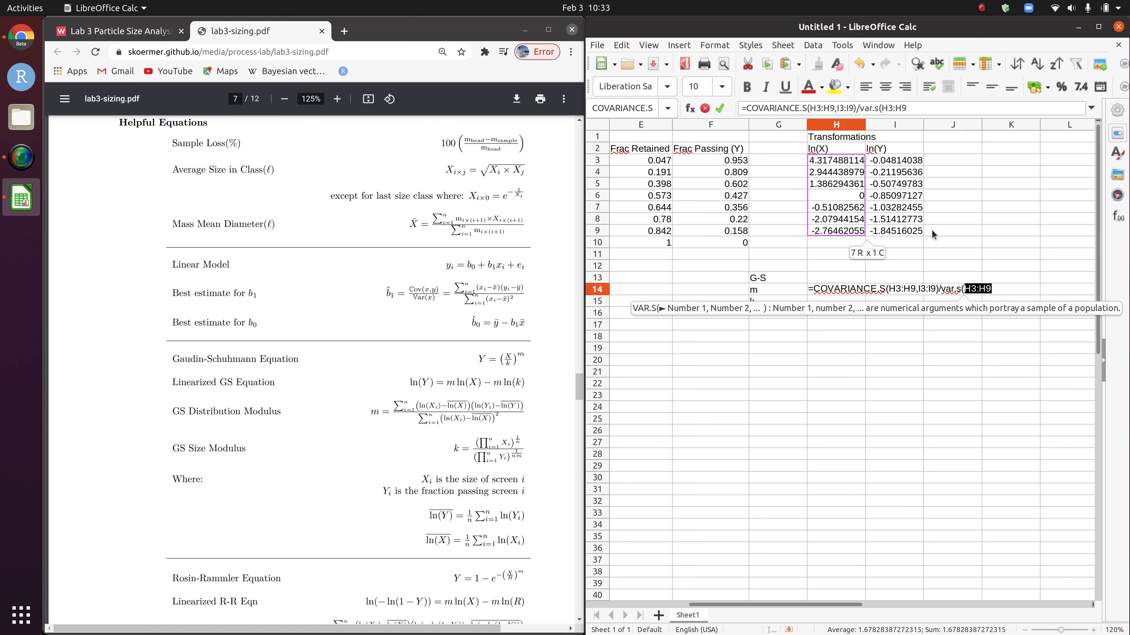
pyautogui.write(')')
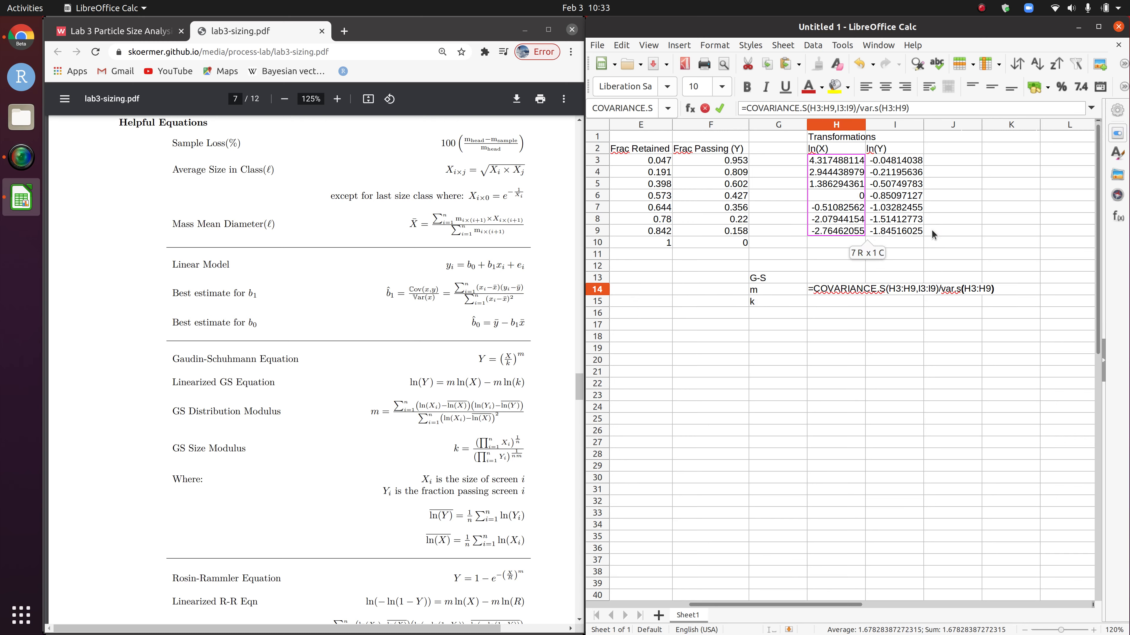
pyautogui.press('Return')
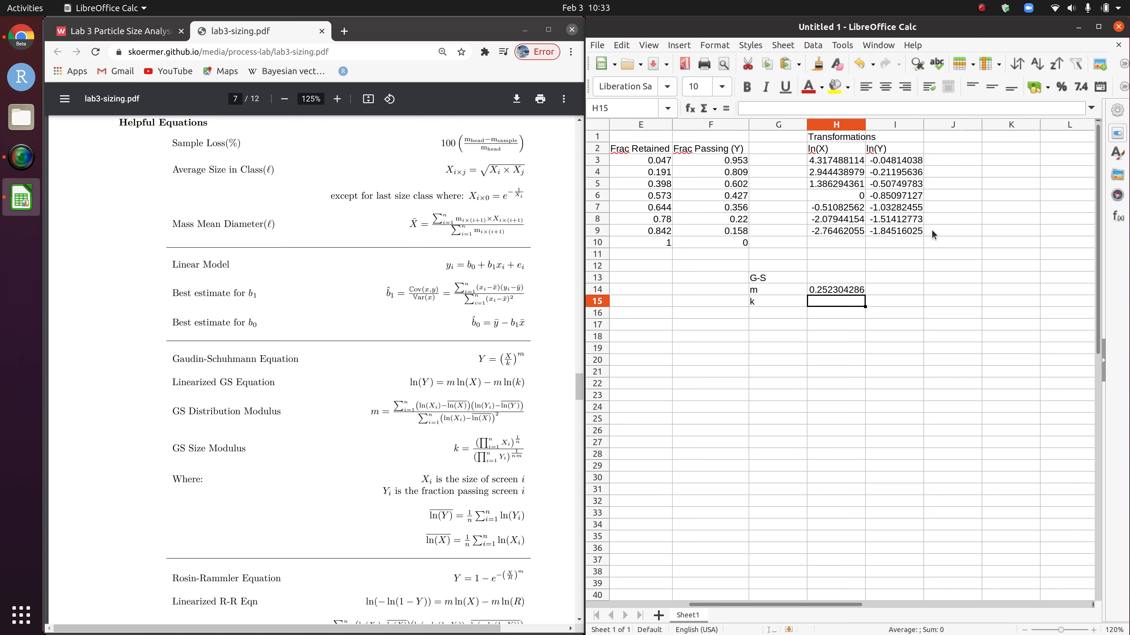
# Step: Examine the numerator, denominator and exponents of the handout's GS size modulus formula for k
pyautogui.moveTo(453, 447); pyautogui.dragTo(523, 457)
pyautogui.click(504, 457)
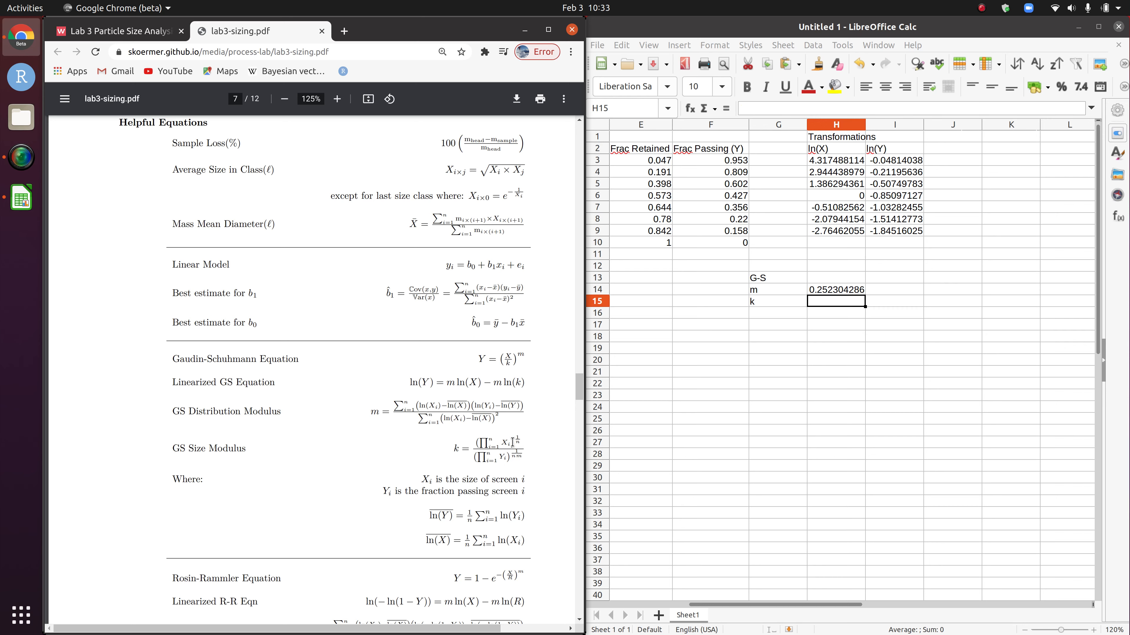
pyautogui.moveTo(523, 440)
pyautogui.mouseDown()
pyautogui.moveTo(495, 450)
pyautogui.moveTo(506, 456)
pyautogui.mouseUp()
pyautogui.click(493, 457)
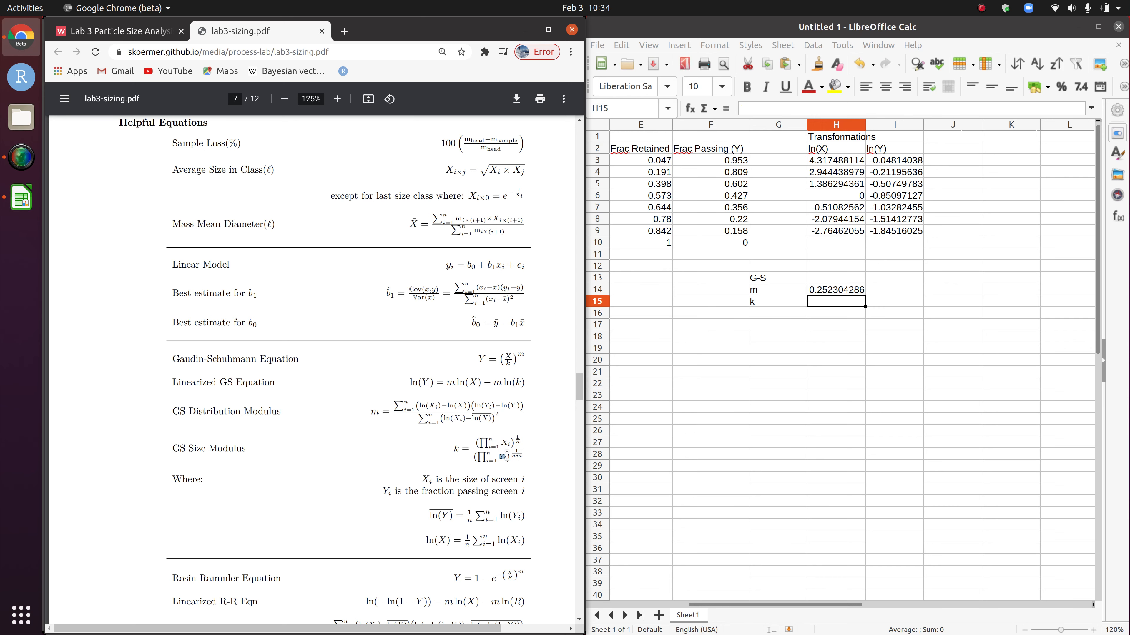
pyautogui.click(528, 457)
# Step: Start the size modulus formula in H15 with the product of the sieve sizes raised to an unfinished reciprocal, =(PRODUCT(B3:B9)^(1/))
pyautogui.click(840, 324)
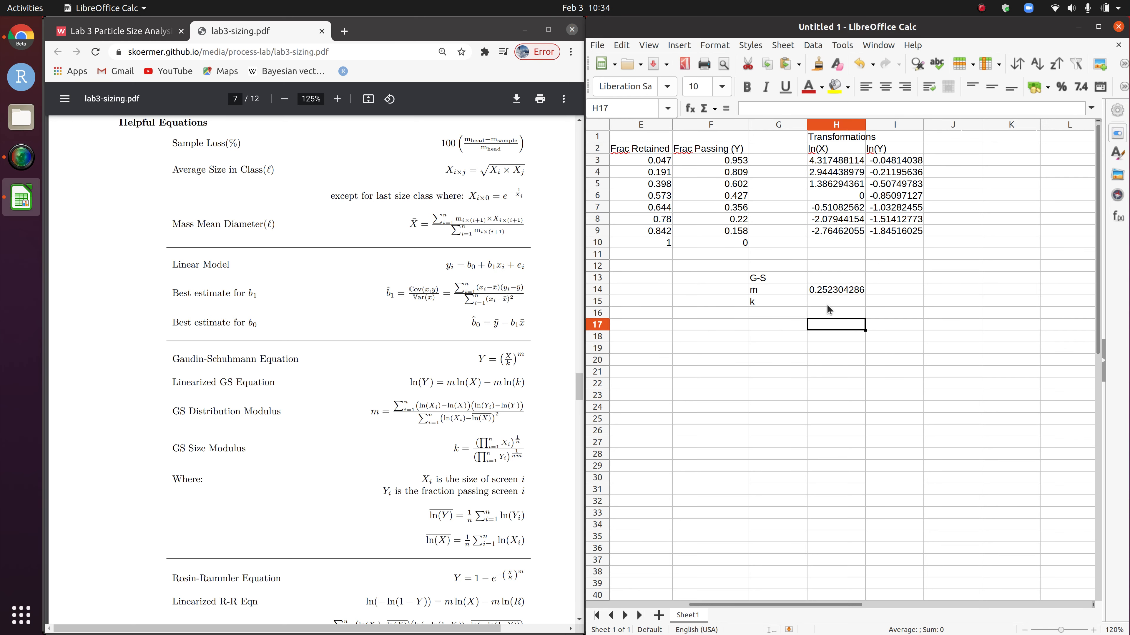
pyautogui.click(829, 303)
pyautogui.write('=')
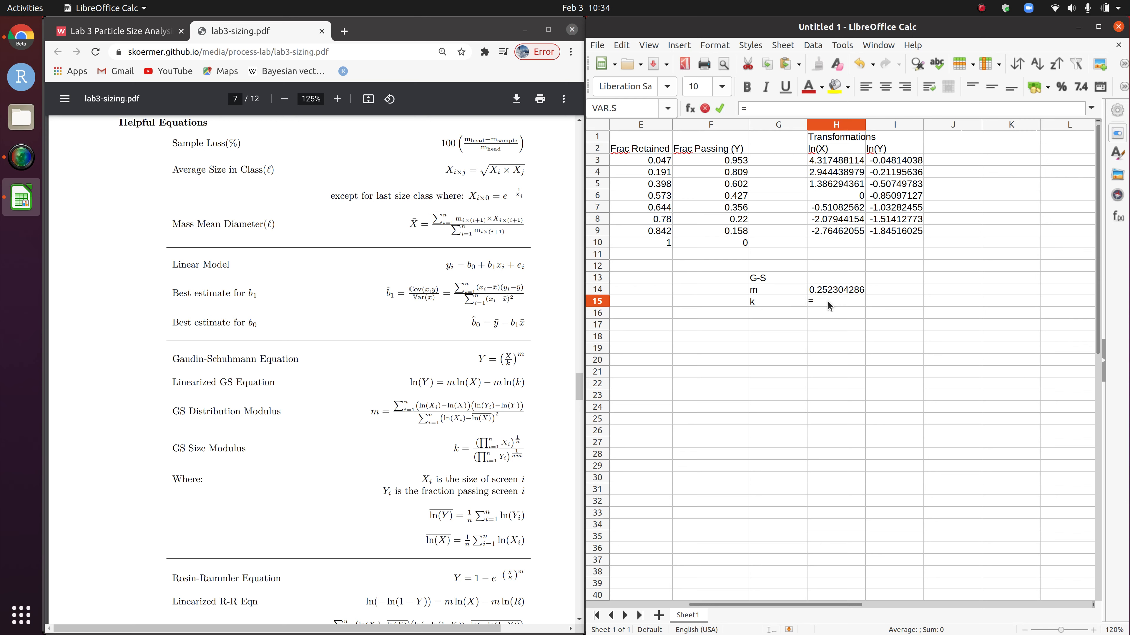
pyautogui.write('(pr')
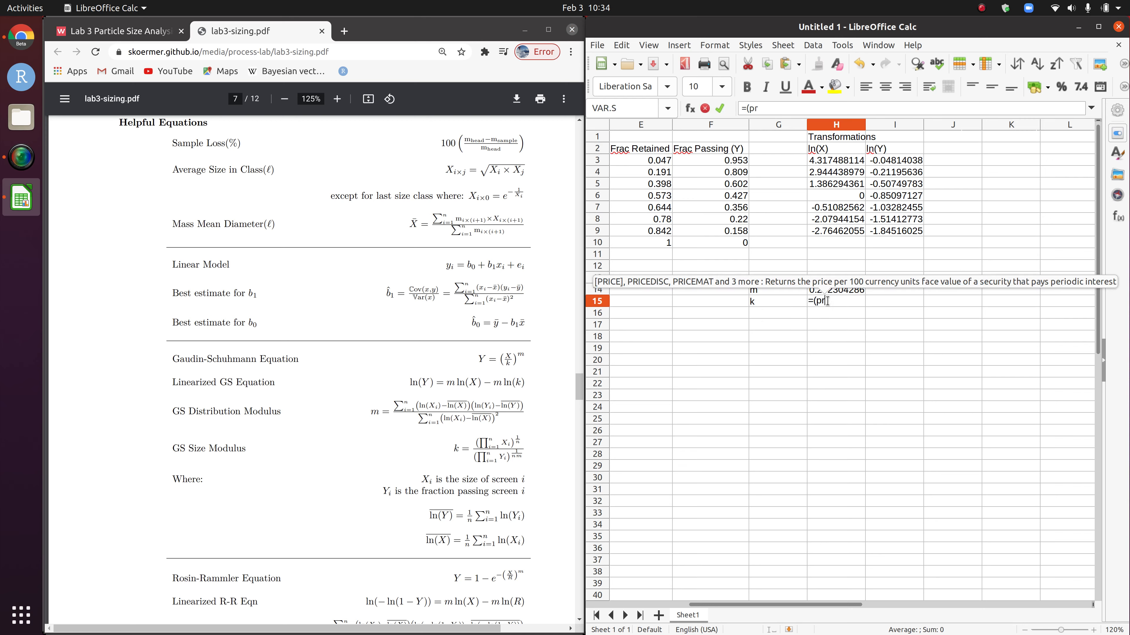
pyautogui.write('oduct(')
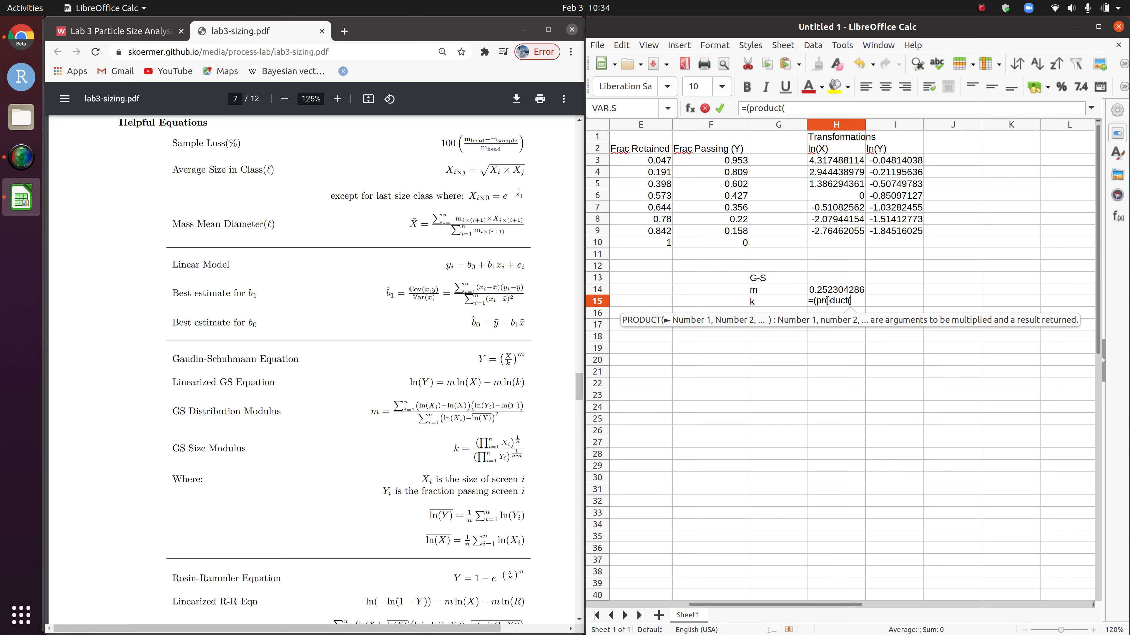
pyautogui.moveTo(810, 606); pyautogui.dragTo(699, 612)
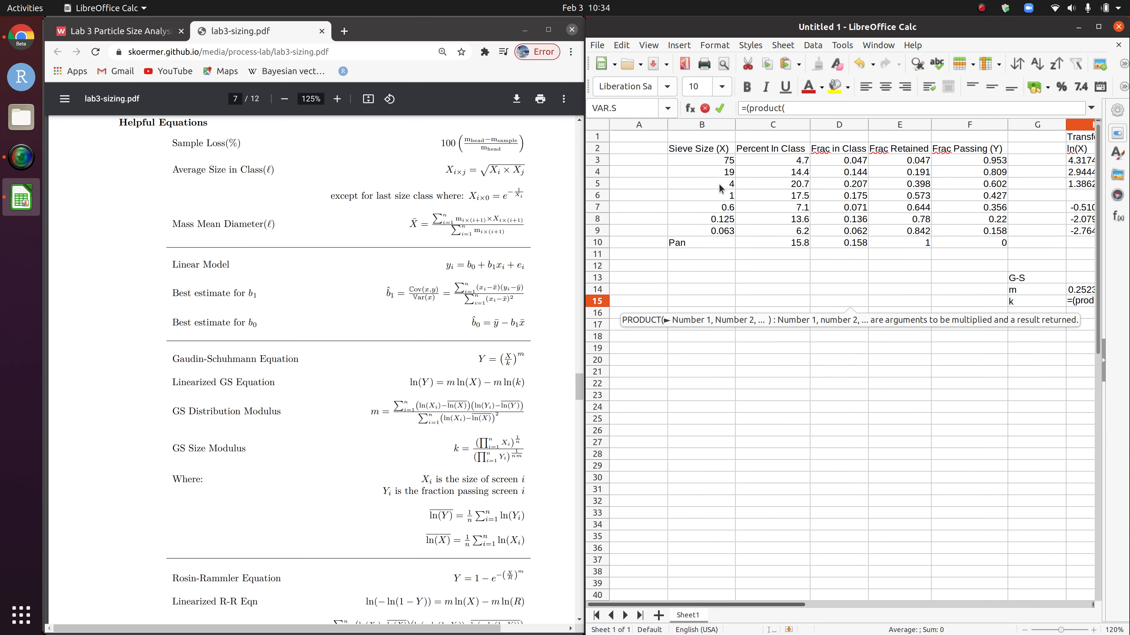
pyautogui.moveTo(718, 162); pyautogui.dragTo(712, 230)
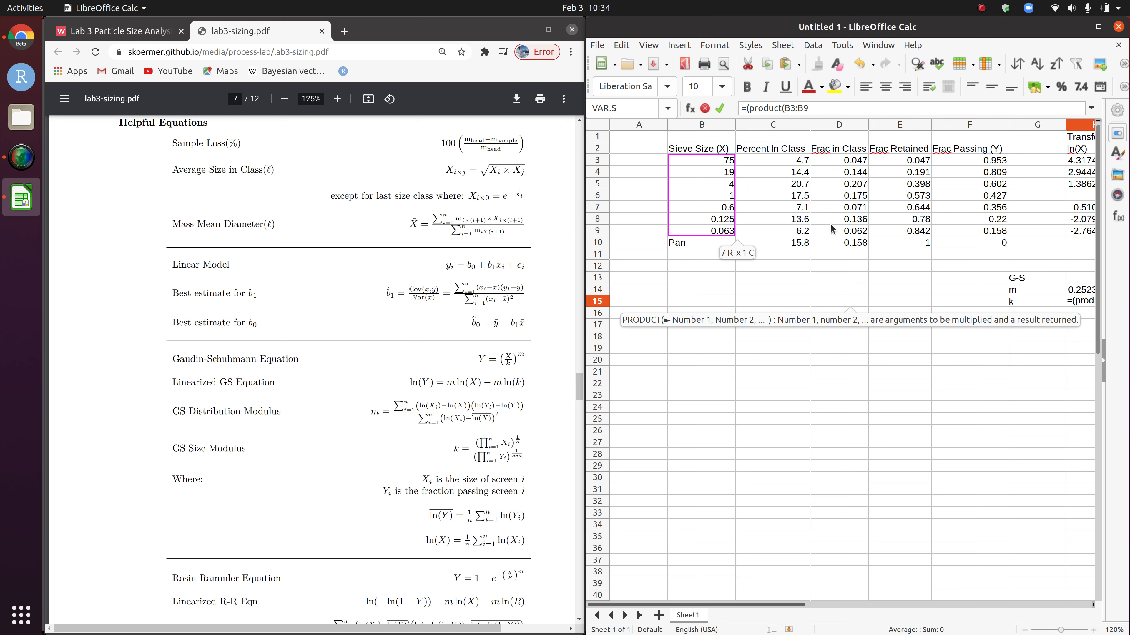
pyautogui.write(')')
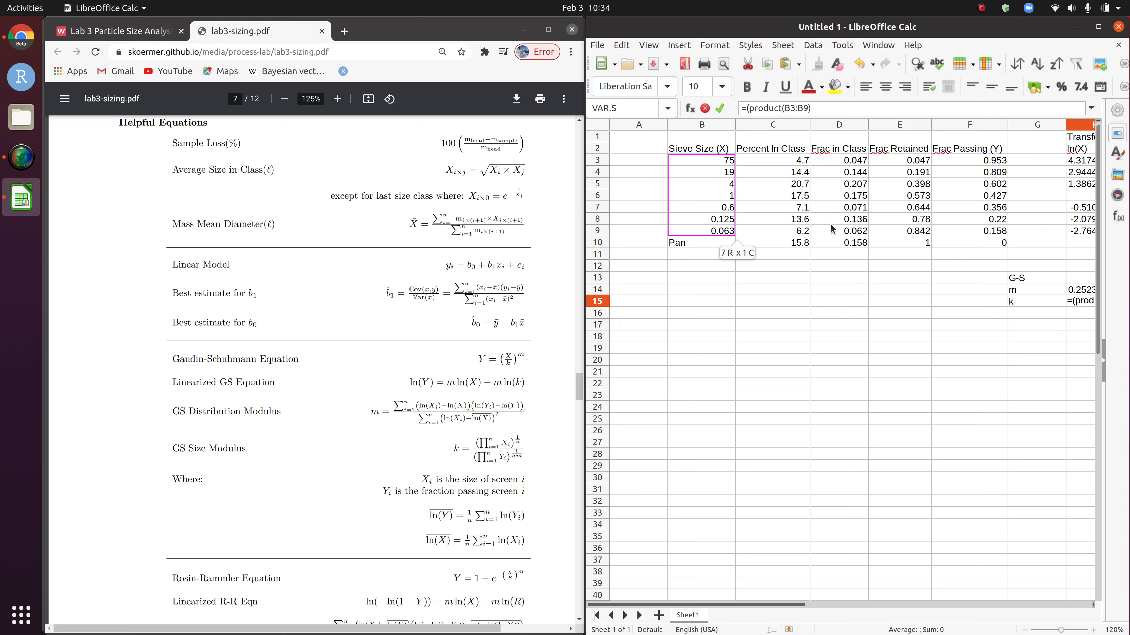
pyautogui.write('^(')
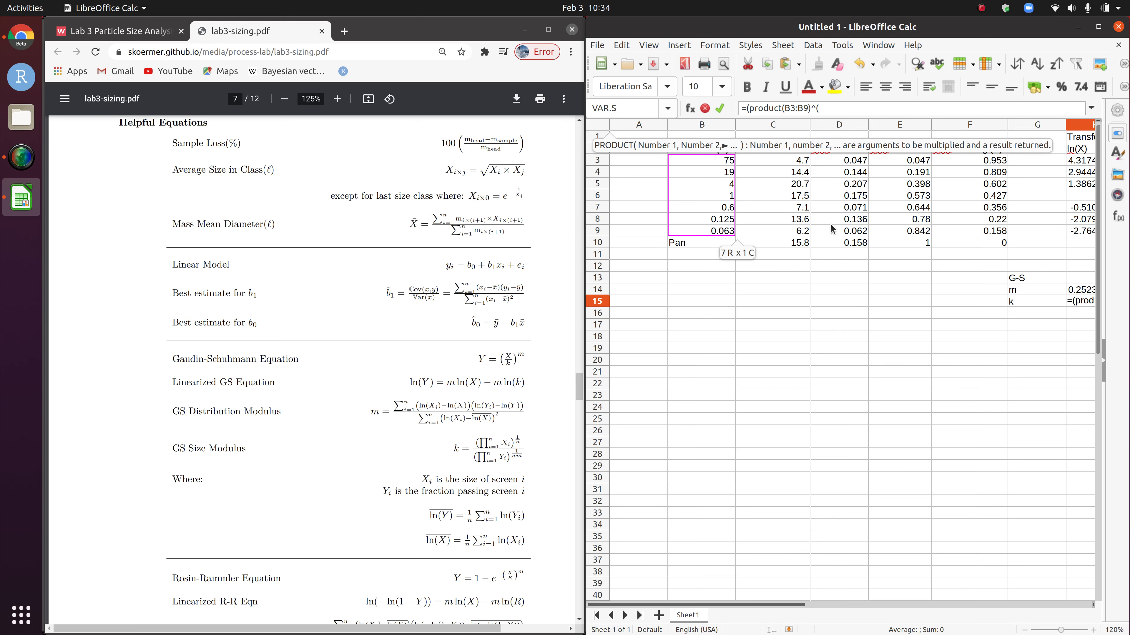
pyautogui.write('1/')
pyautogui.press('Return')
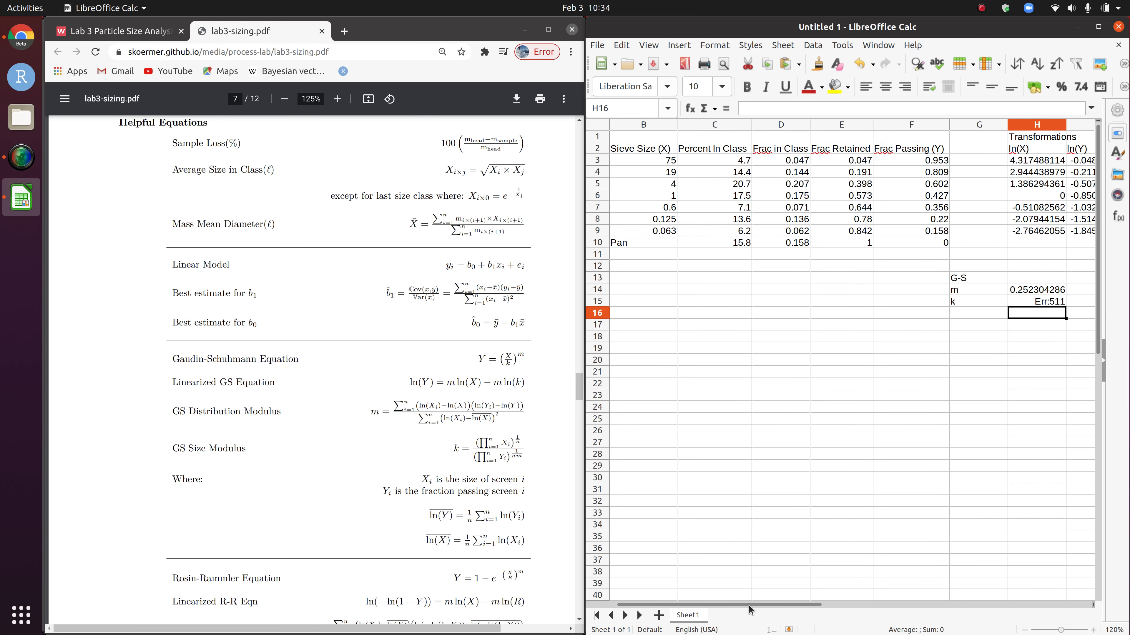
# Step: Count the numeric sieve sizes in B12 with =COUNT(B3:B9)
pyautogui.moveTo(750, 605); pyautogui.dragTo(720, 604)
pyautogui.click(704, 276)
pyautogui.write('=count')
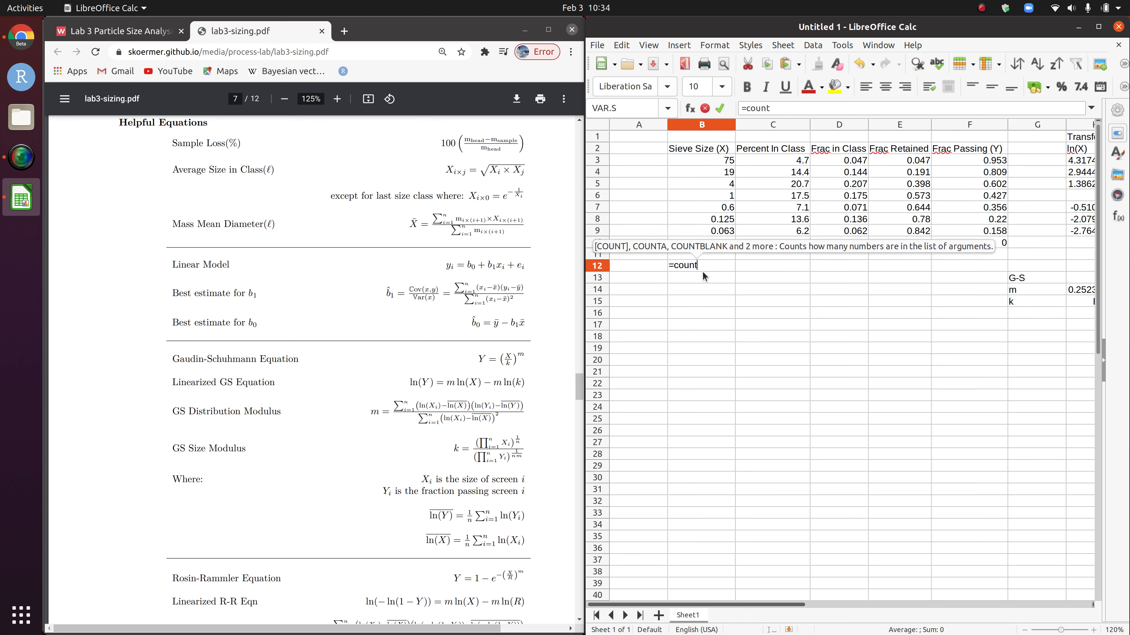
pyautogui.write('(')
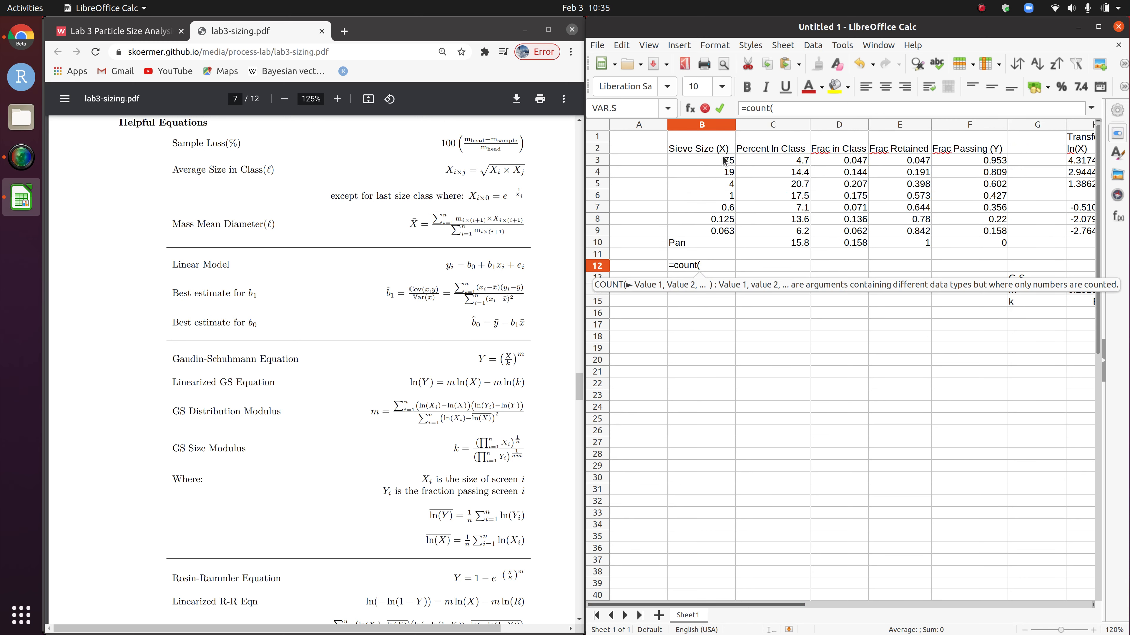
pyautogui.moveTo(724, 162); pyautogui.dragTo(728, 232)
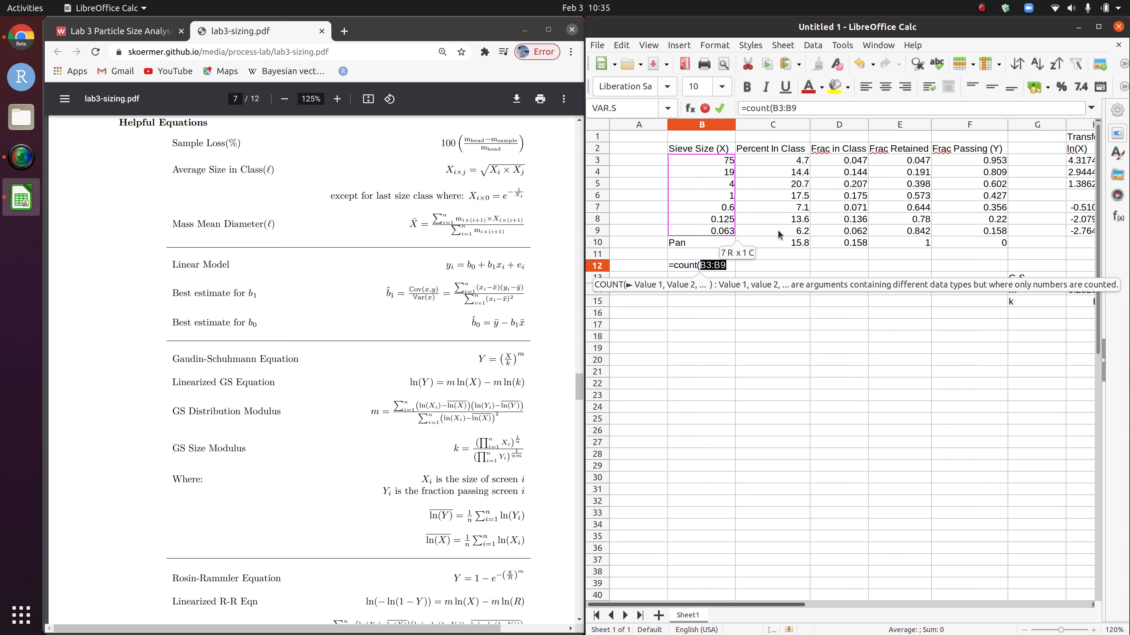
pyautogui.press('Return')
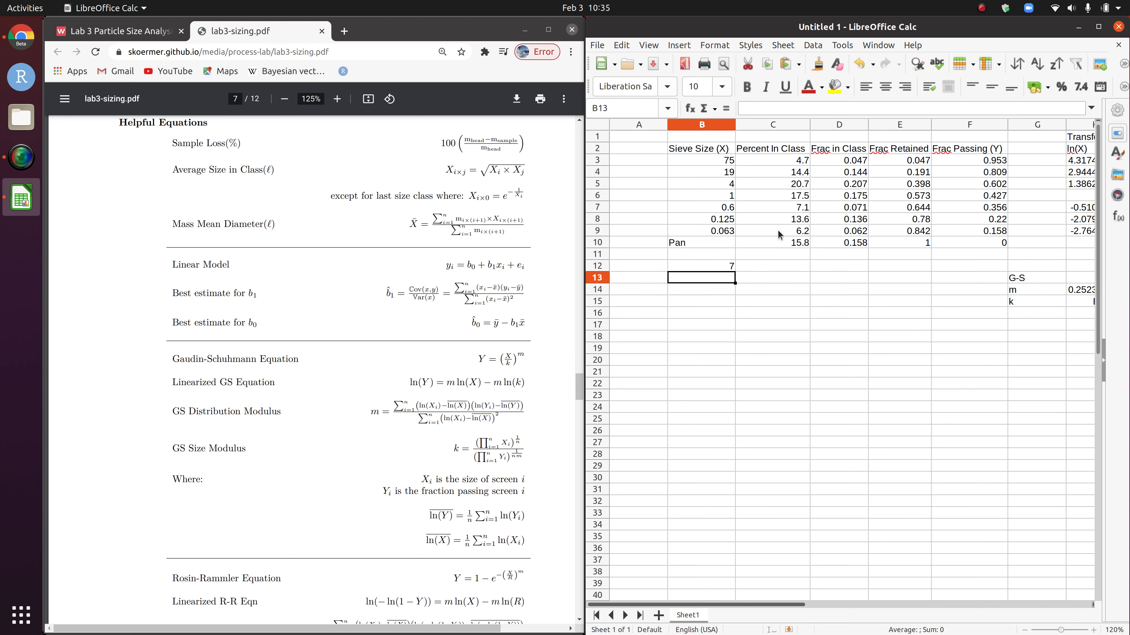
# Step: Complete the exponent in H15 with the count of the fraction passing values, making the formula =(PRODUCT(B3:B9)^(1/COUNT(F3:F9)))
pyautogui.click(787, 611)
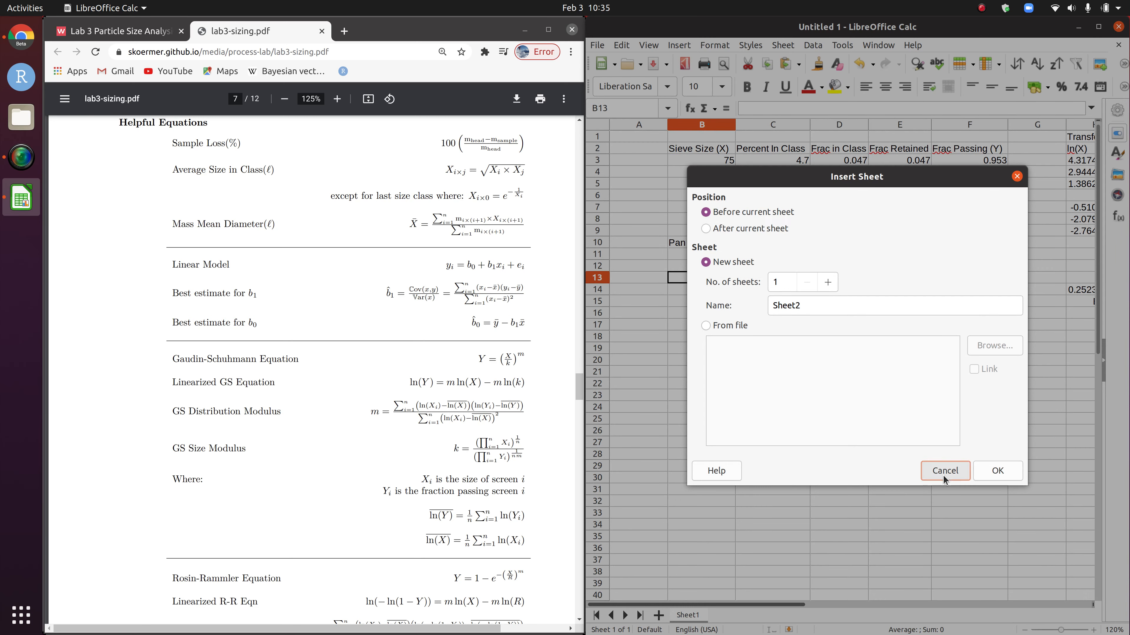
pyautogui.click(942, 475)
pyautogui.moveTo(768, 603); pyautogui.dragTo(858, 600)
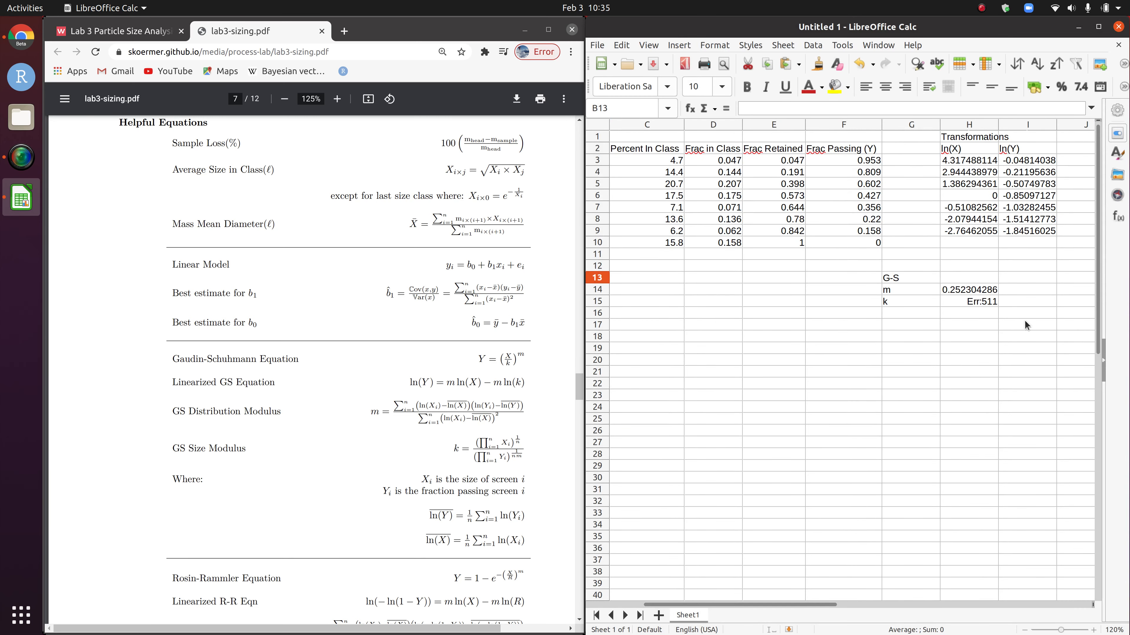
pyautogui.doubleClick(987, 304)
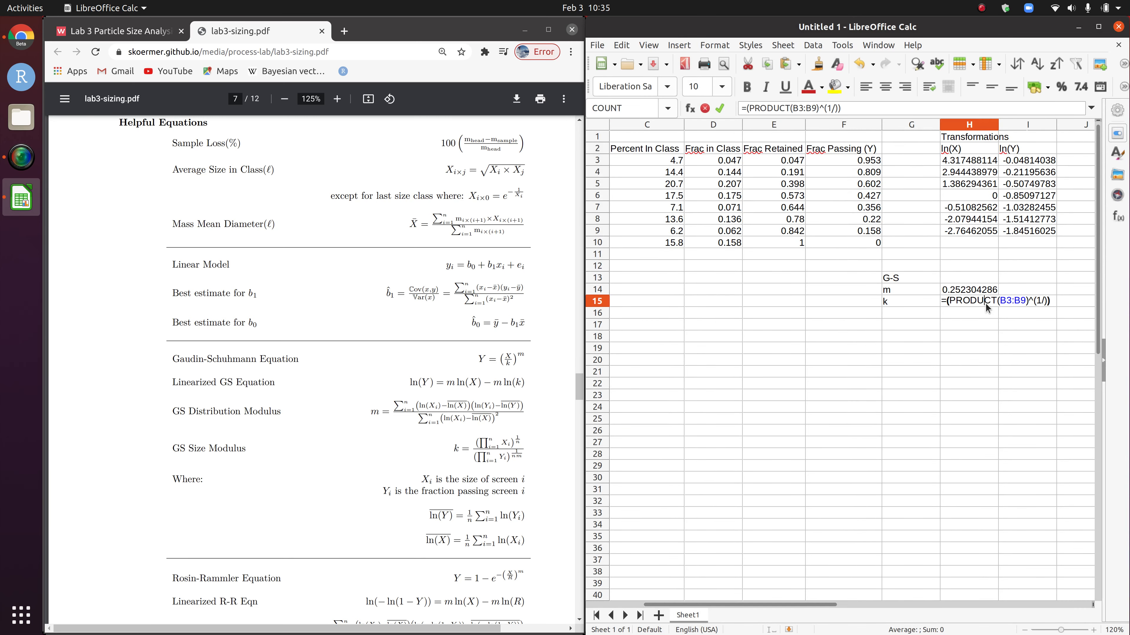
pyautogui.click(1044, 303)
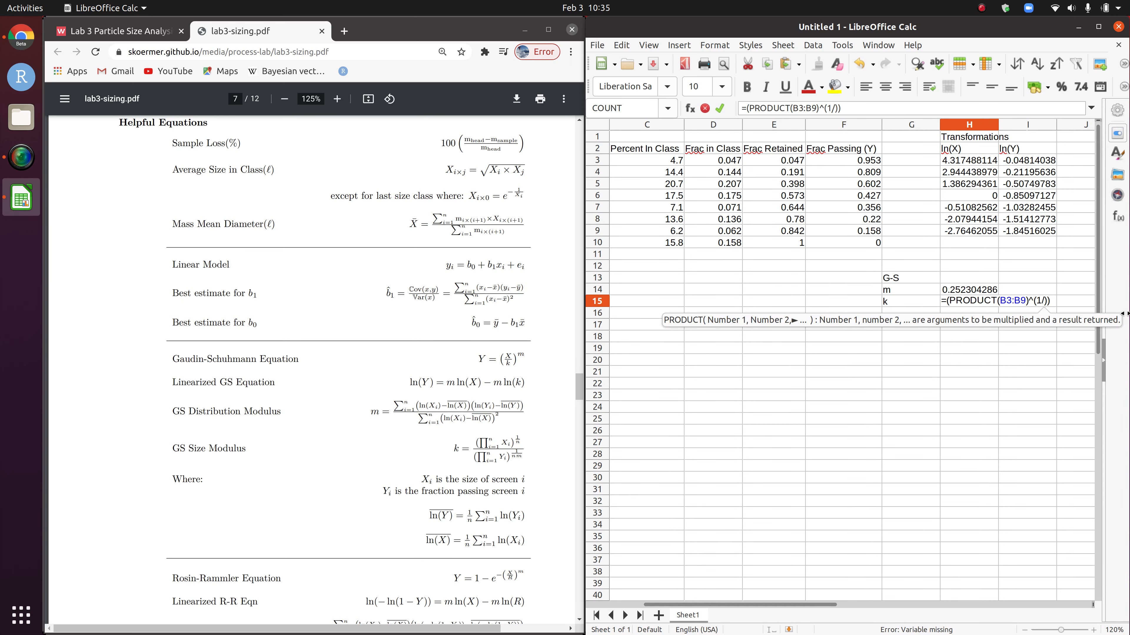
pyautogui.write('count')
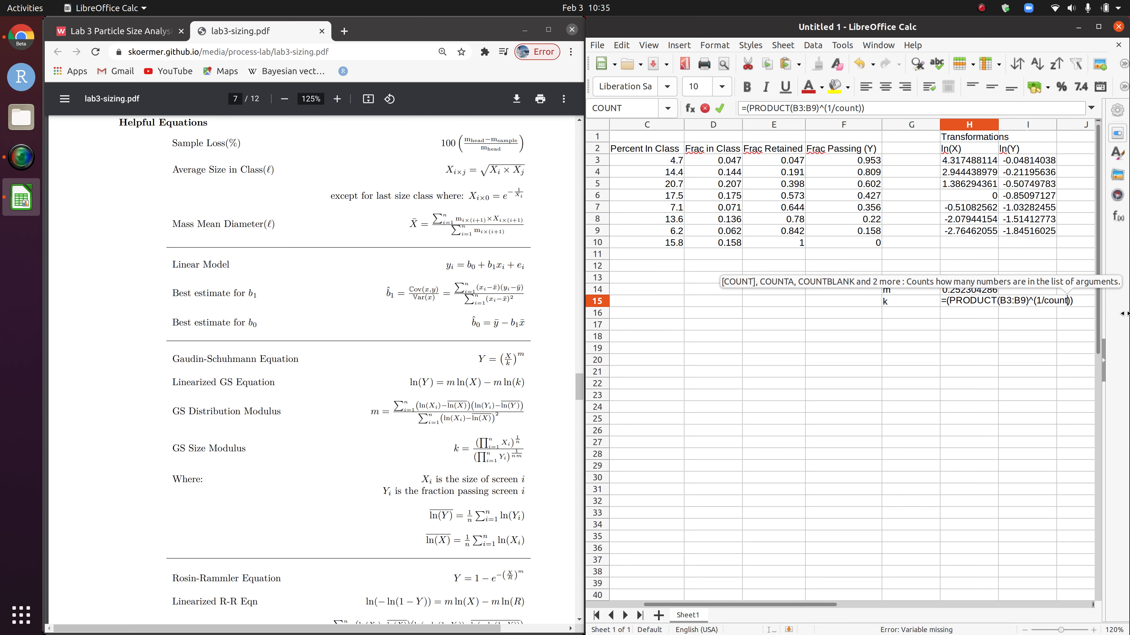
pyautogui.write('(')
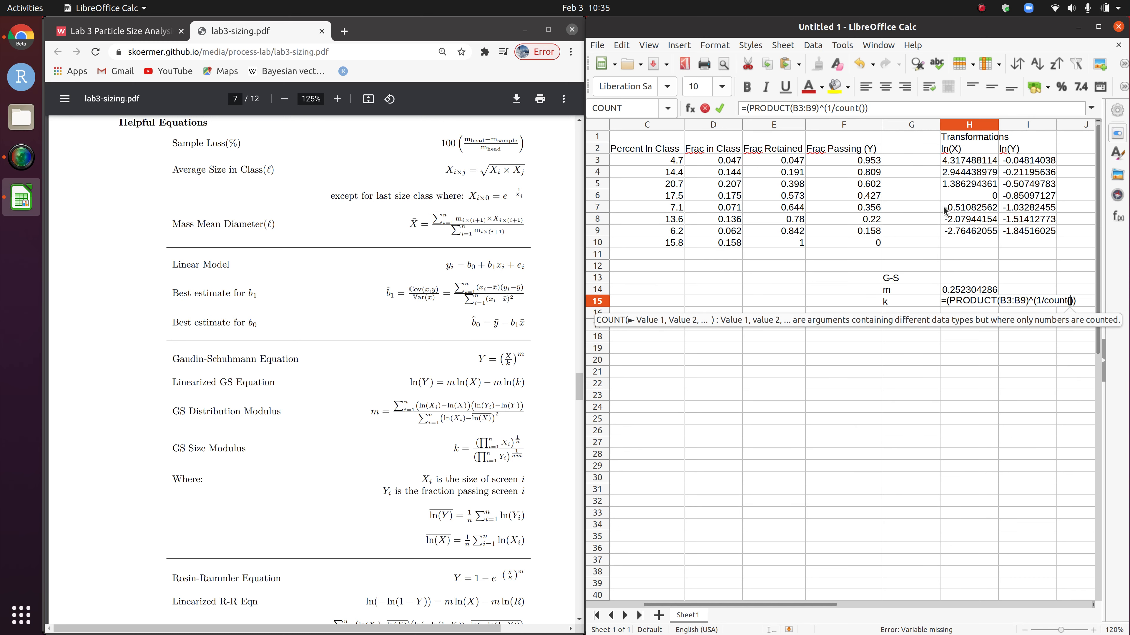
pyautogui.click(871, 165)
pyautogui.moveTo(871, 166); pyautogui.dragTo(923, 233)
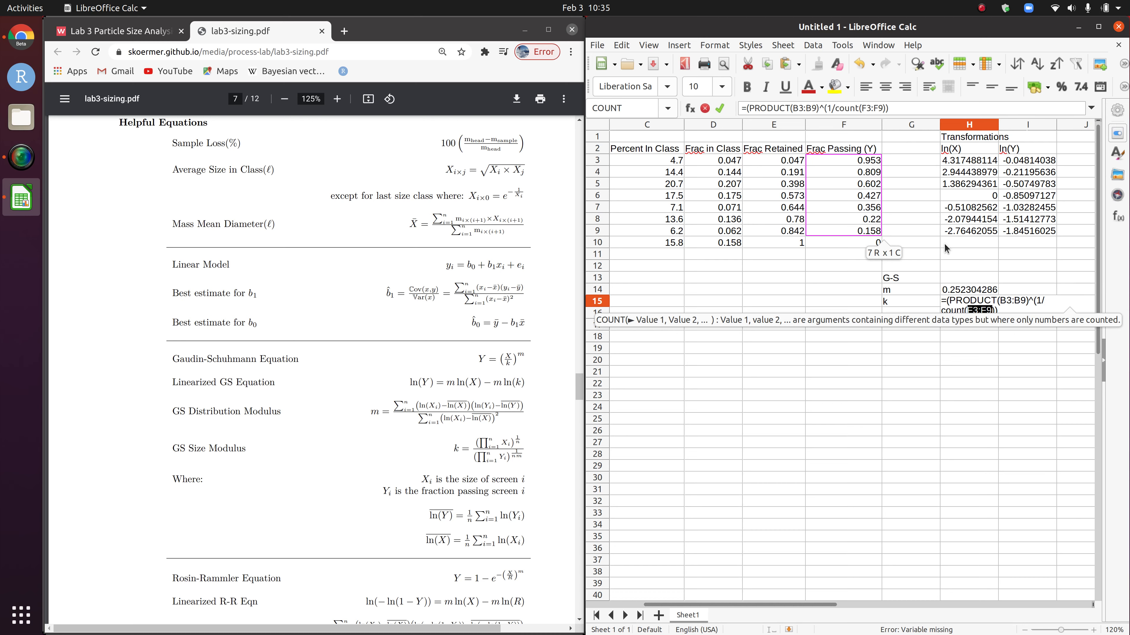
pyautogui.press('Return')
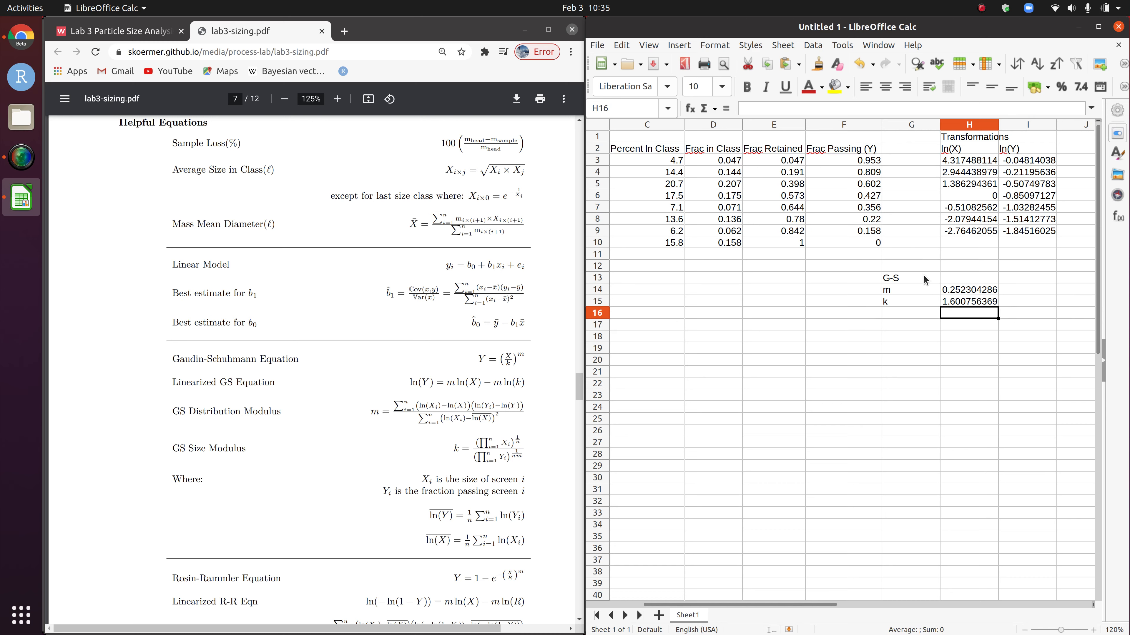
# Step: Check the range used by the count formula in B12
pyautogui.moveTo(823, 604)
pyautogui.mouseDown()
pyautogui.moveTo(777, 606)
pyautogui.moveTo(814, 607)
pyautogui.mouseUp()
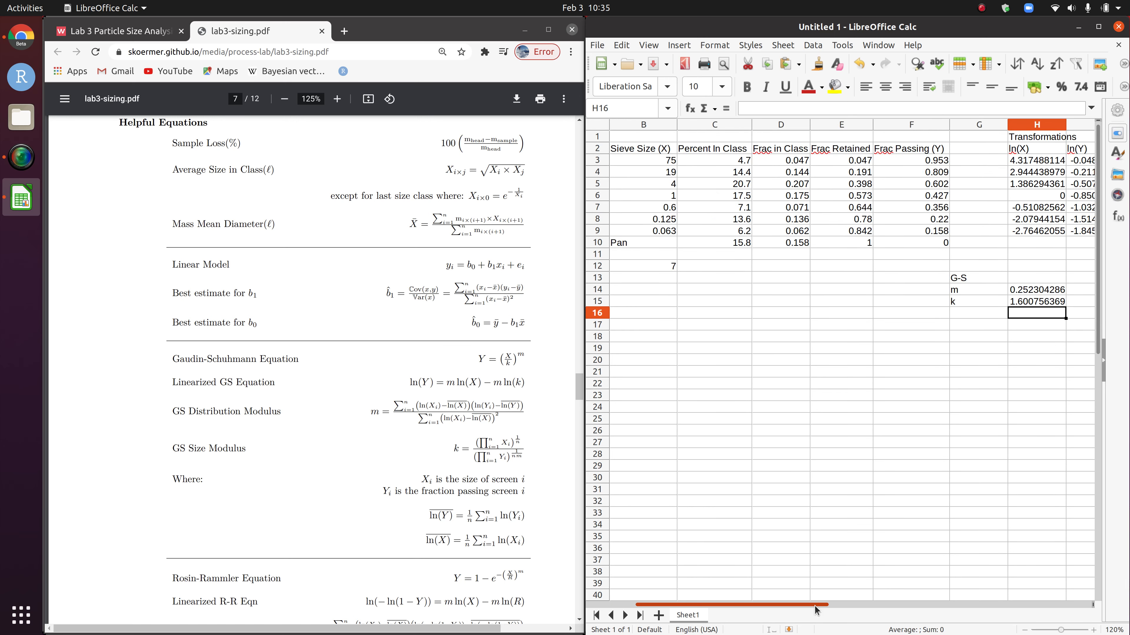
pyautogui.doubleClick(668, 266)
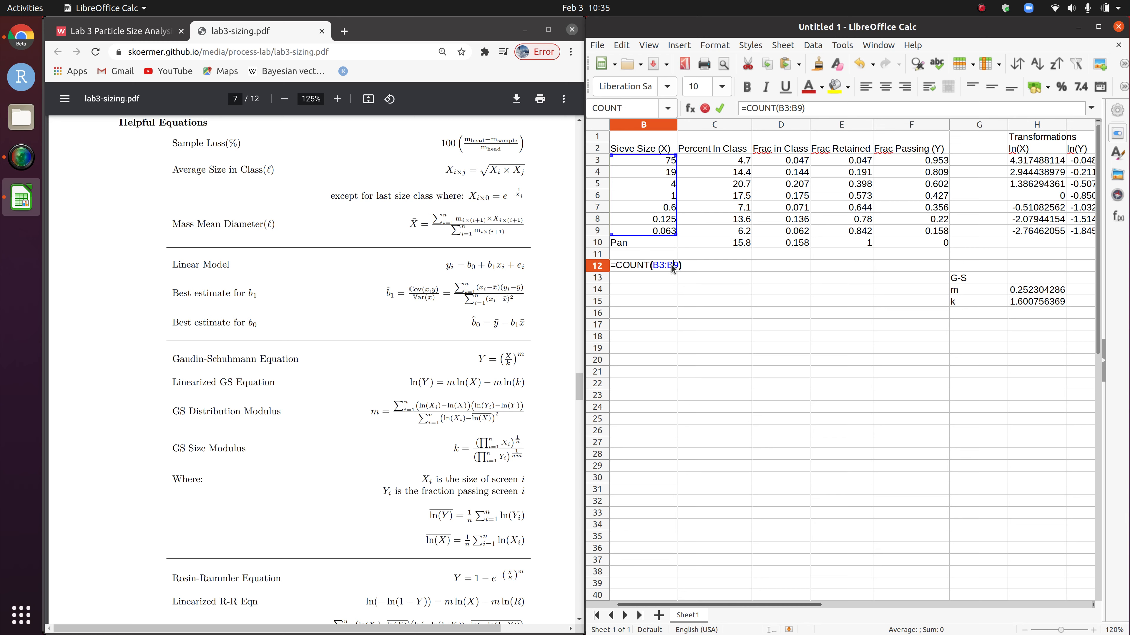
pyautogui.press('Return')
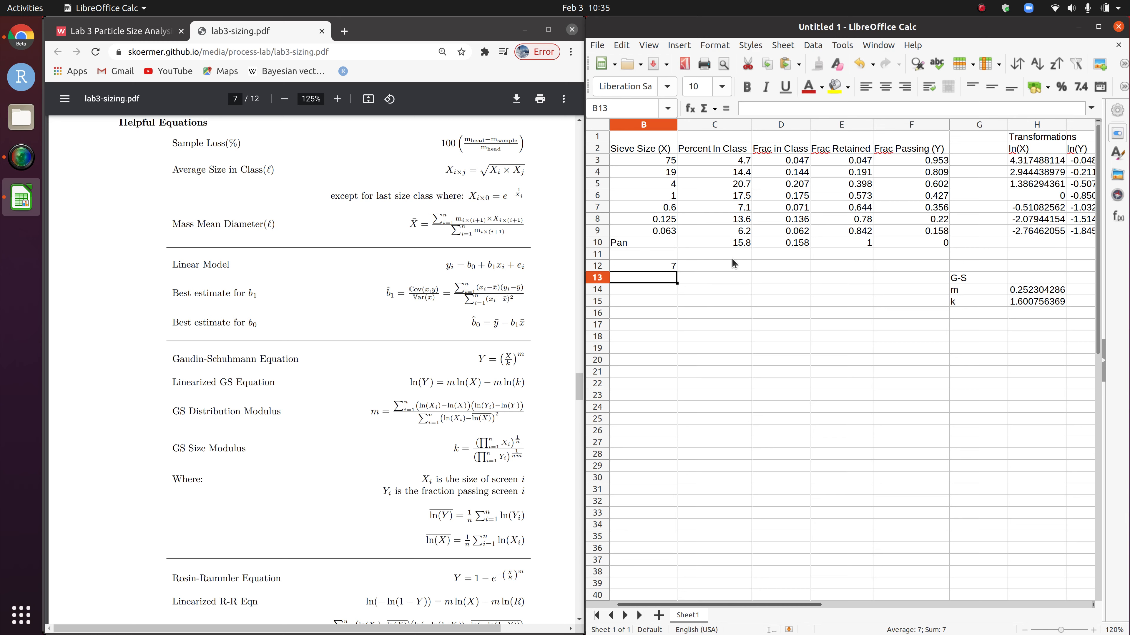
# Step: Extend the size modulus formula in H15 with an open division by the fraction passing product, appending /(PRODUCT(F3:F9)
pyautogui.doubleClick(1046, 301)
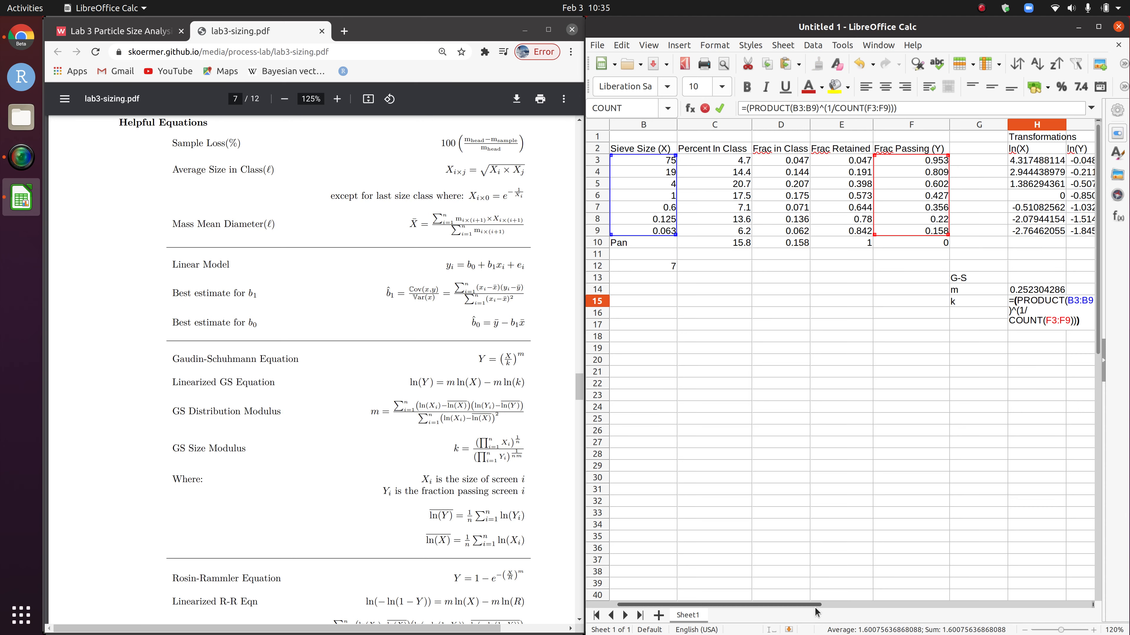
pyautogui.moveTo(808, 607); pyautogui.dragTo(889, 607)
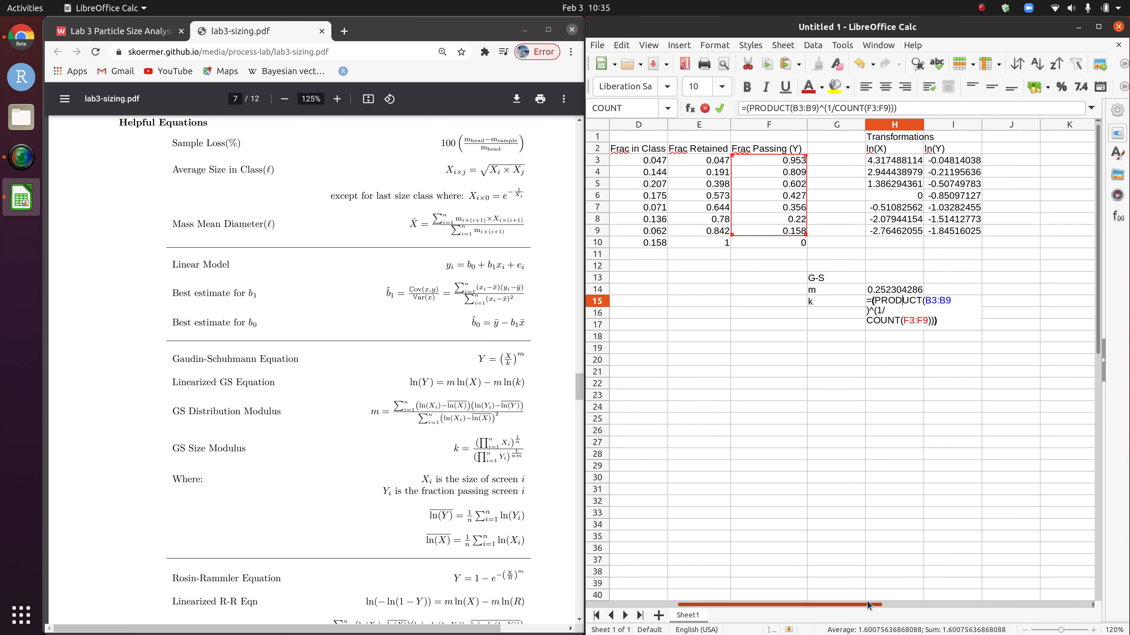
pyautogui.click(943, 328)
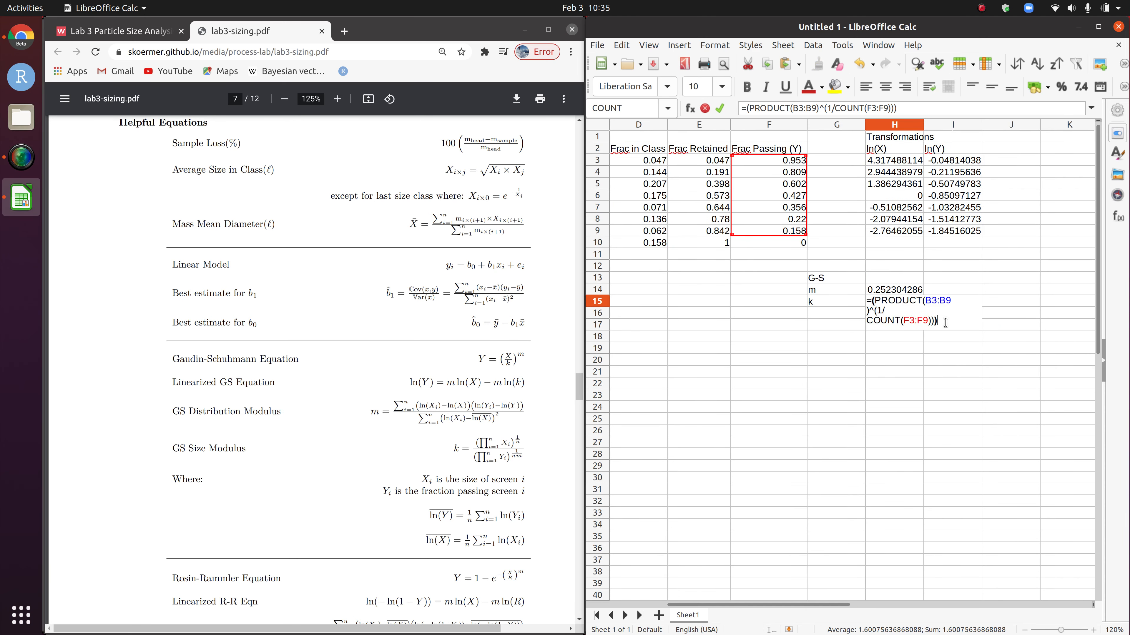
pyautogui.write('/(')
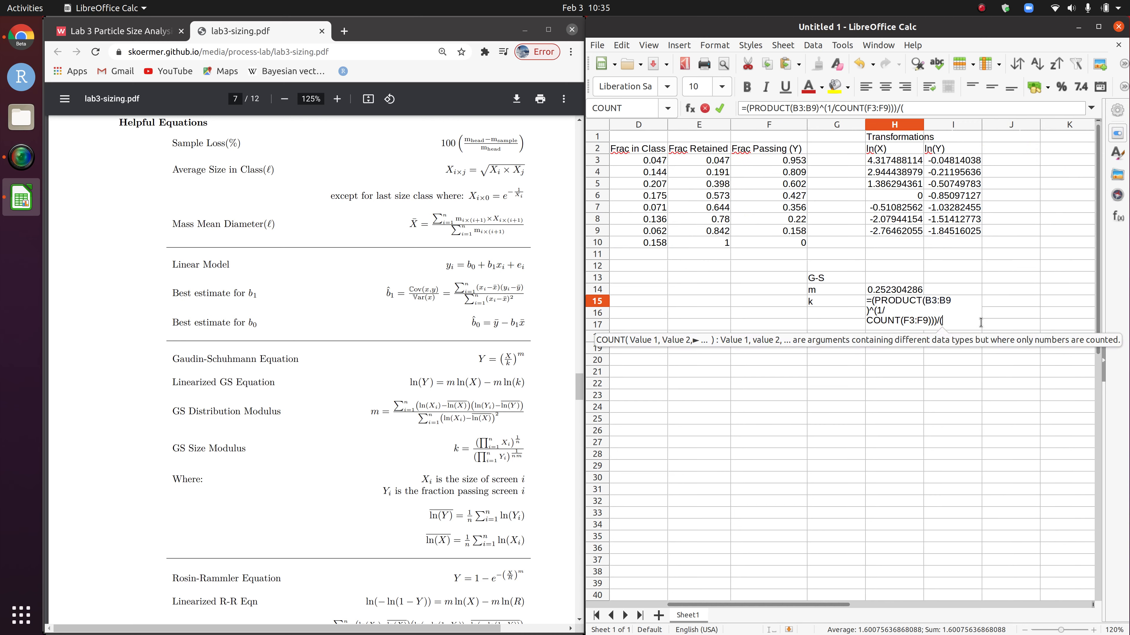
pyautogui.write('product(')
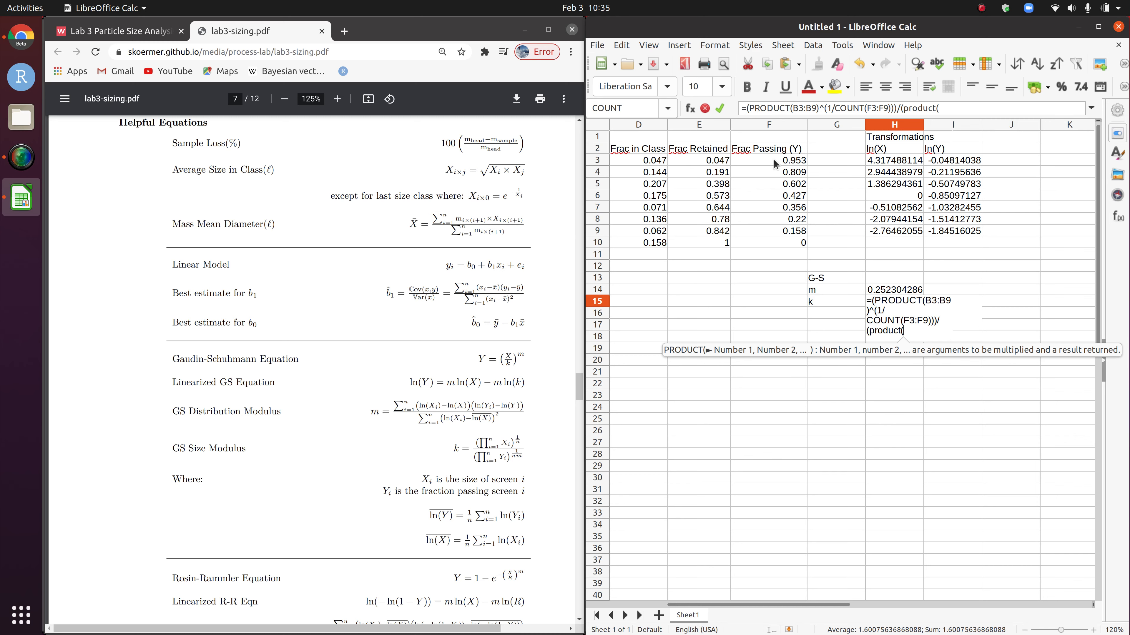
pyautogui.moveTo(785, 163); pyautogui.dragTo(792, 234)
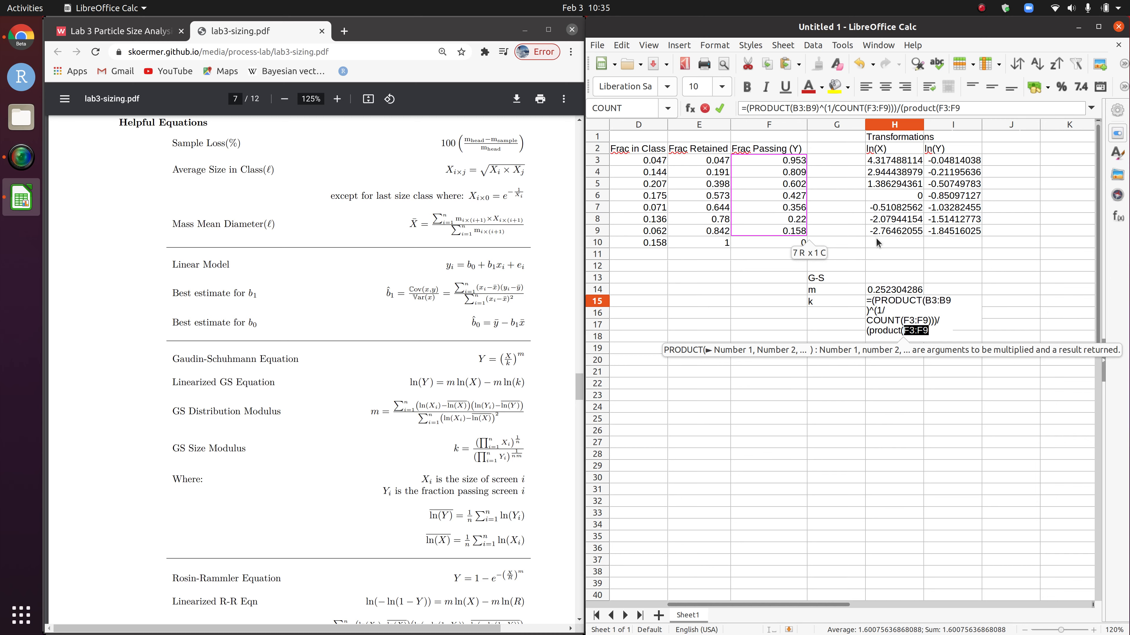
pyautogui.write(')')
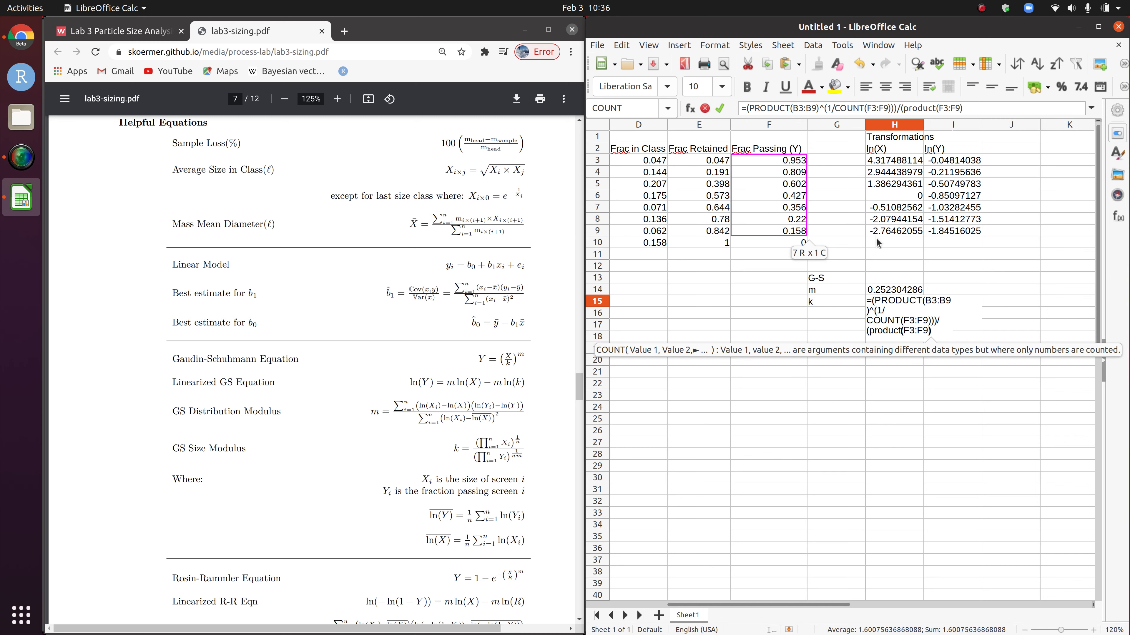
# Step: Complete the H15 denominator by raising the product to the reciprocal of m times the count, ^(1/(H14*COUNT(F3:F9)))), and enter the formula
pyautogui.write('^(1/(')
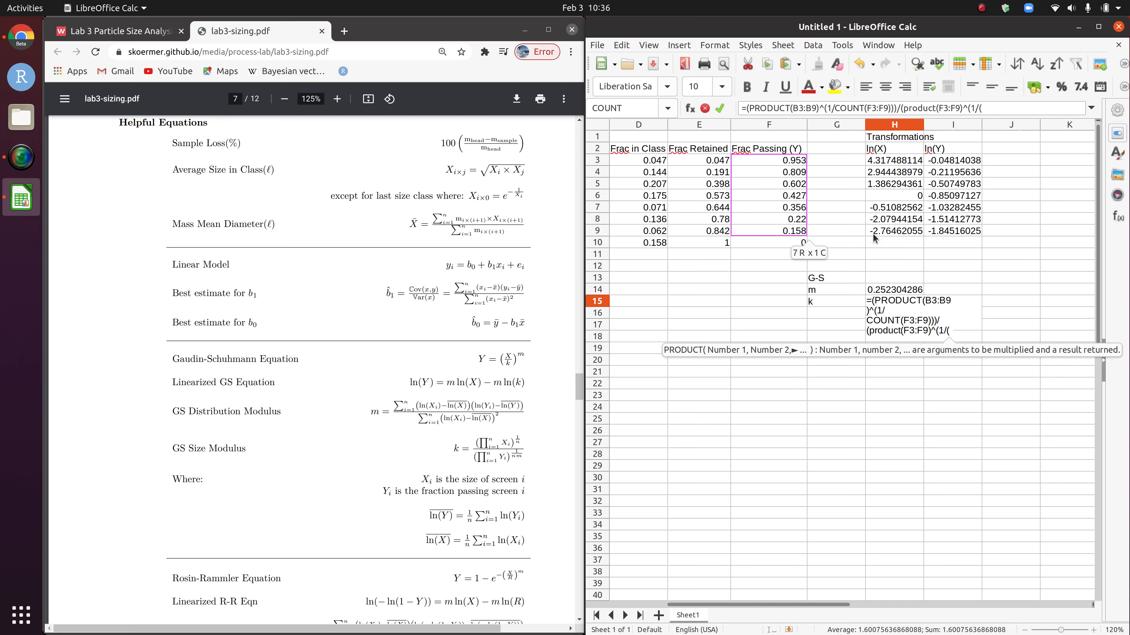
pyautogui.click(894, 291)
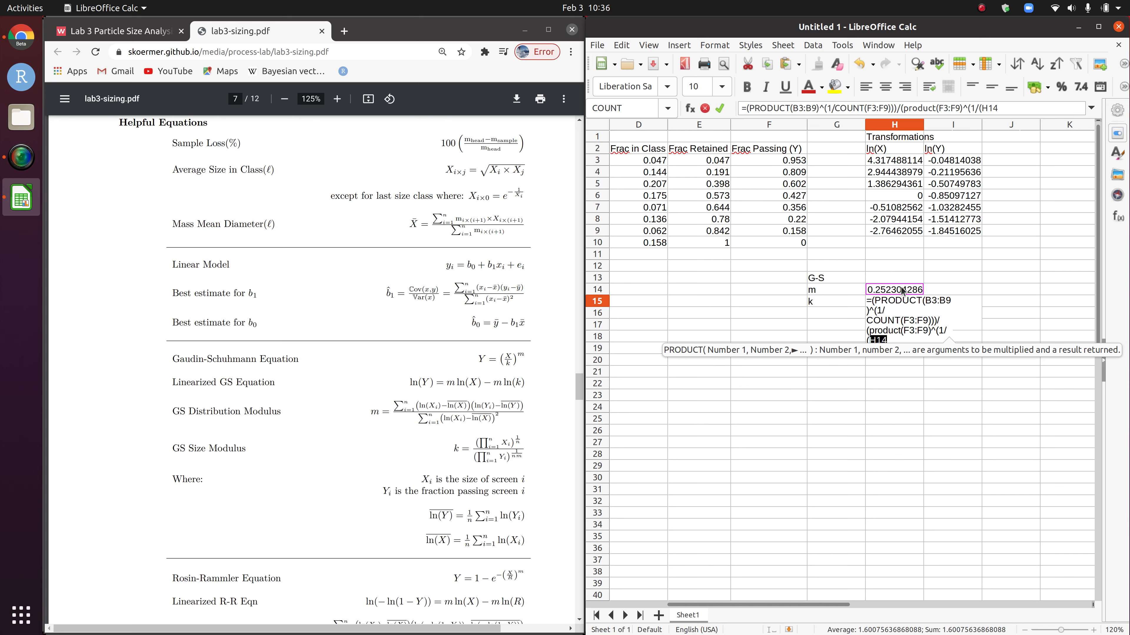
pyautogui.write('*')
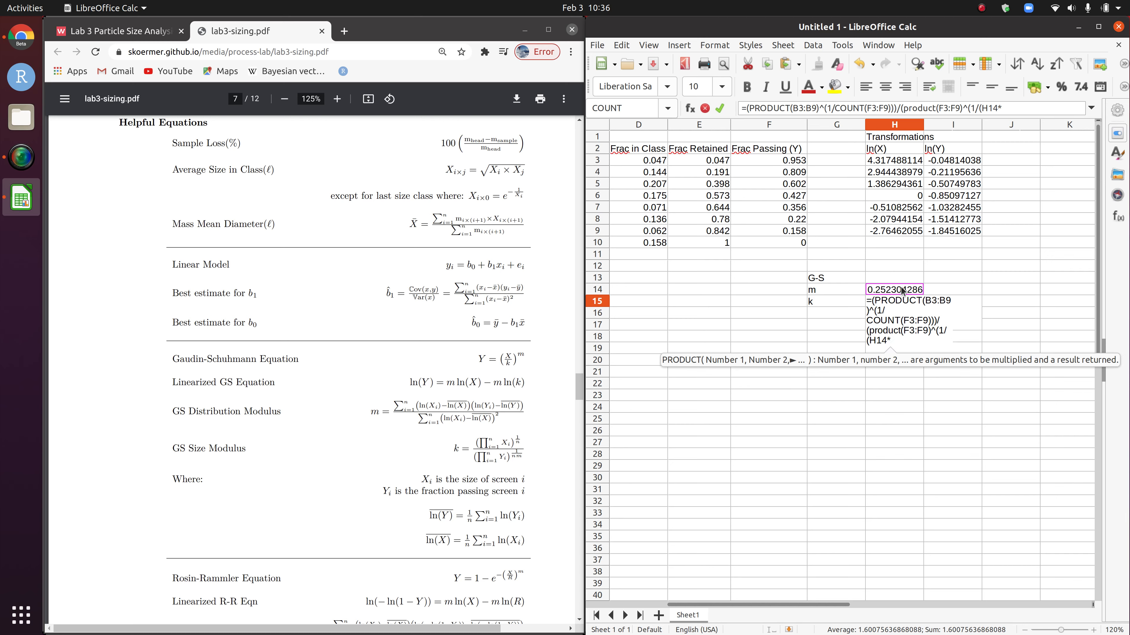
pyautogui.write('count')
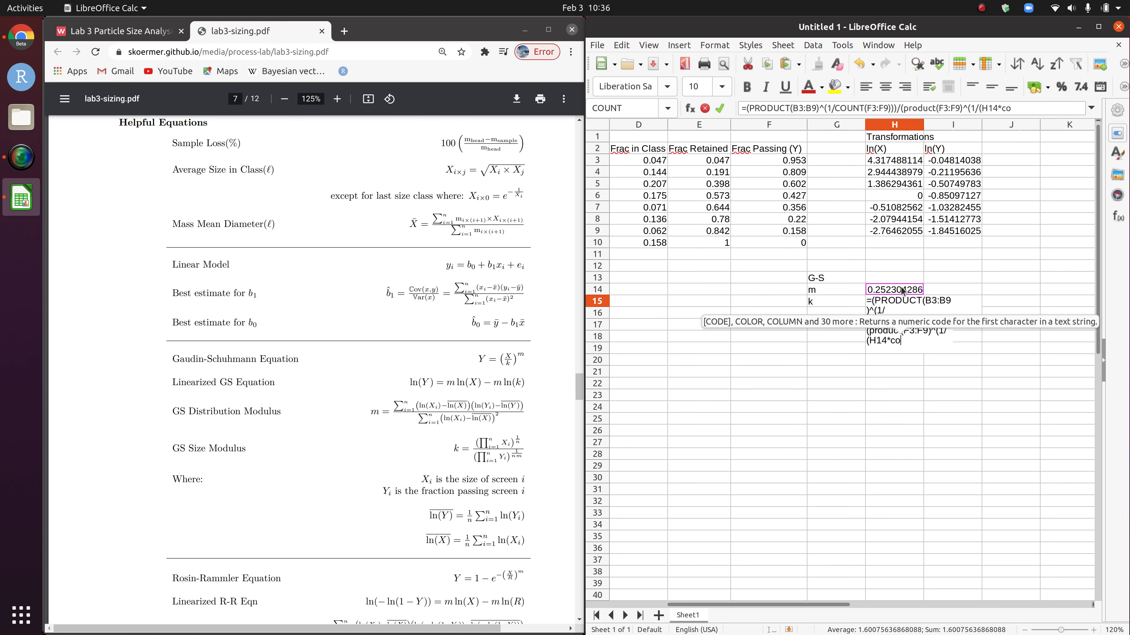
pyautogui.write('(')
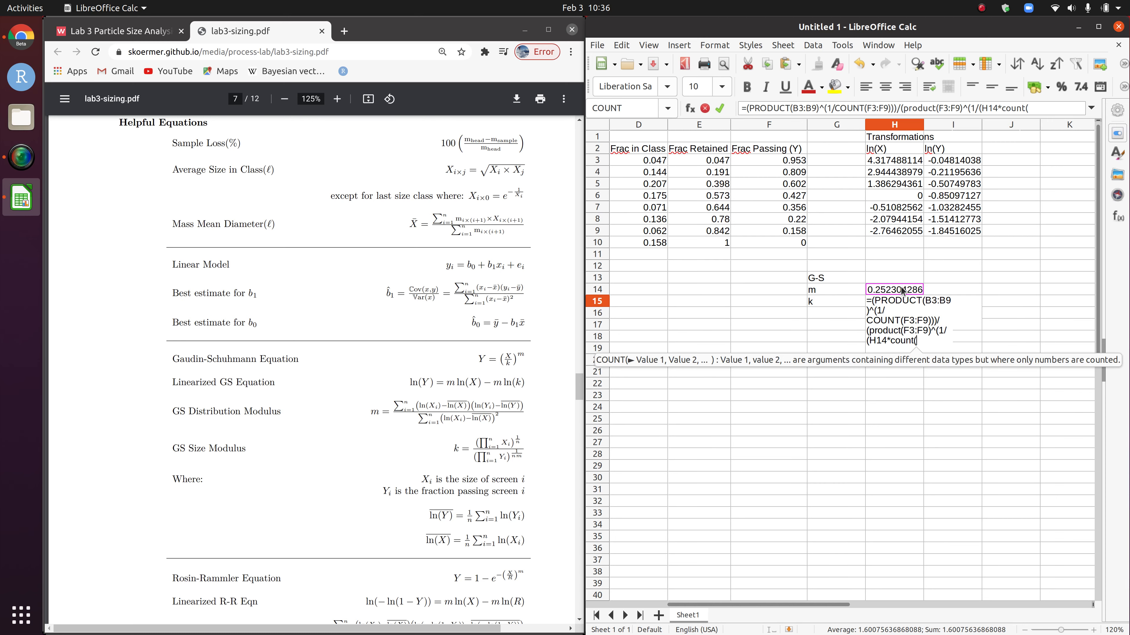
pyautogui.moveTo(792, 161); pyautogui.dragTo(795, 231)
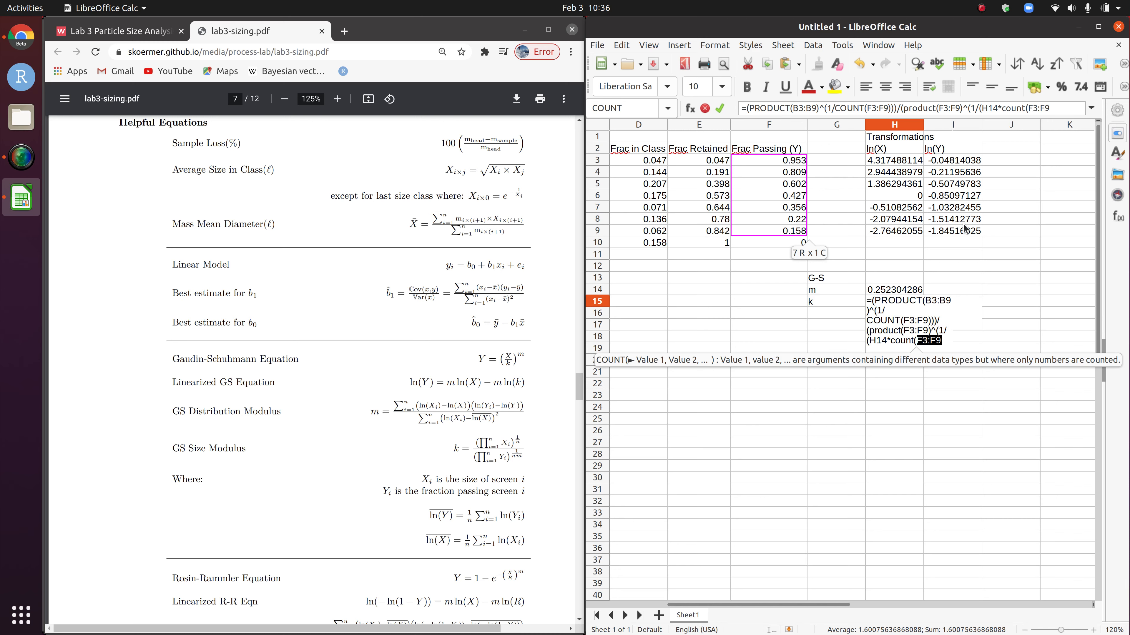
pyautogui.write(')')
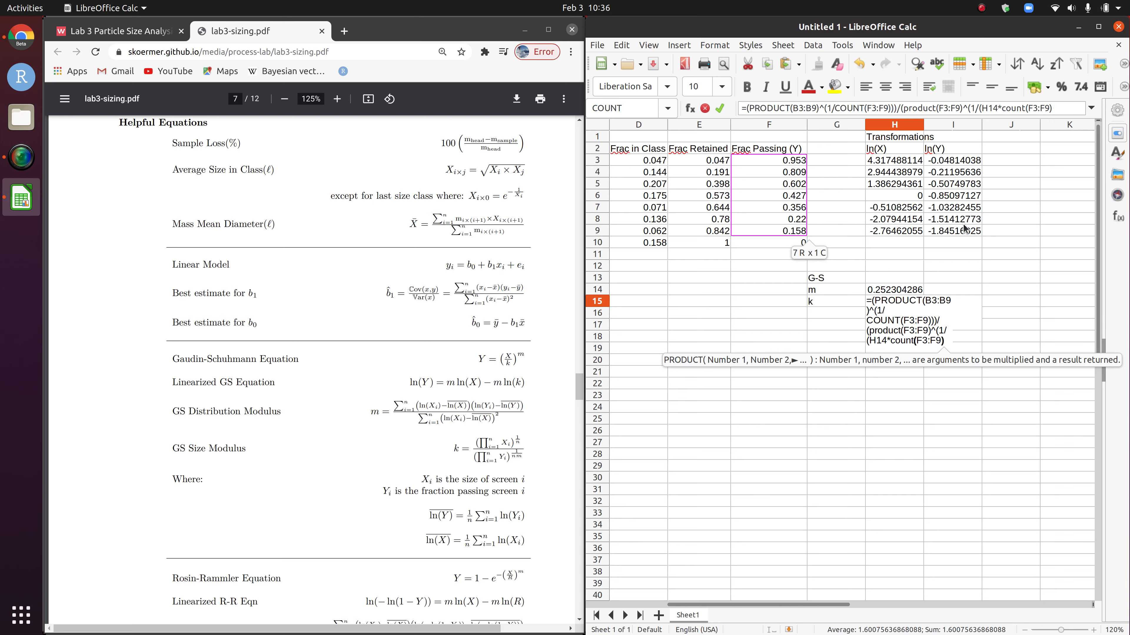
pyautogui.write('))')
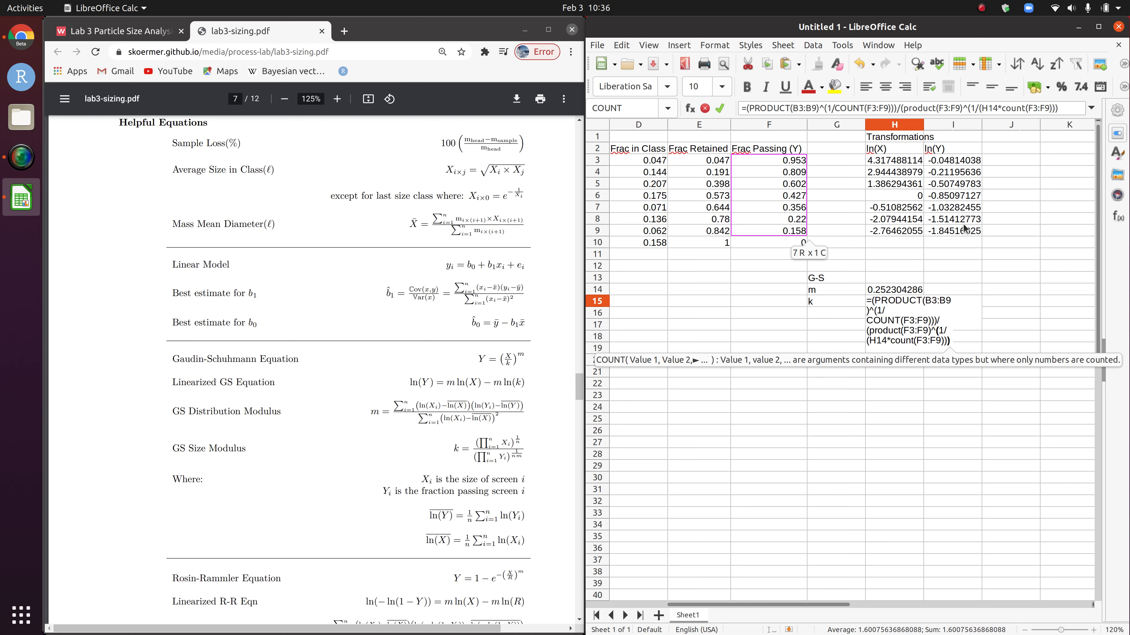
pyautogui.write(')')
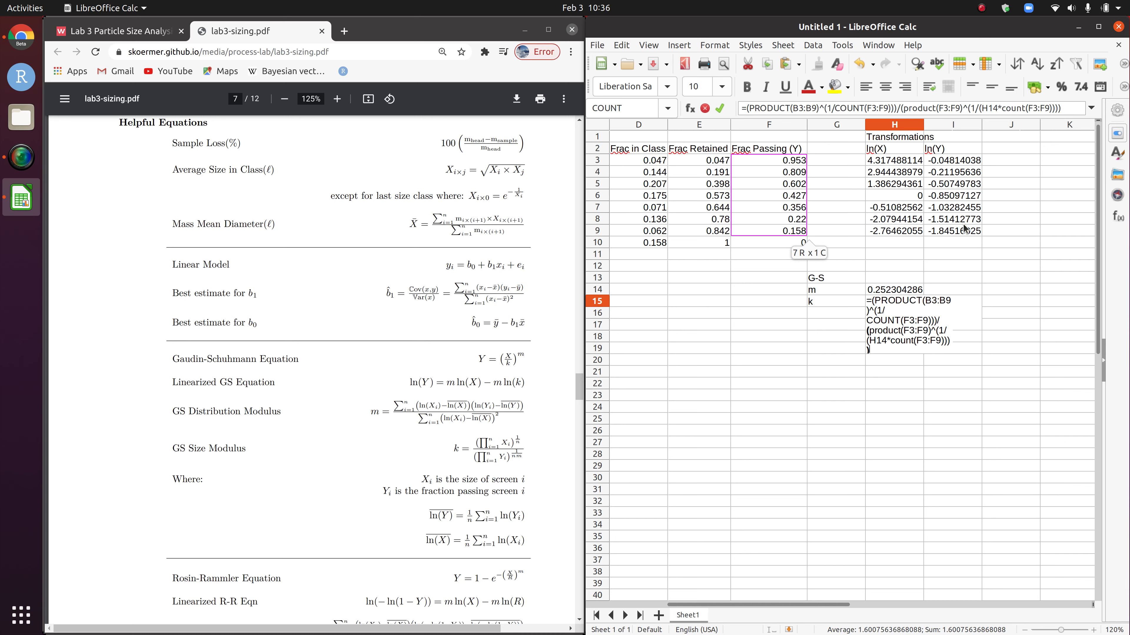
pyautogui.press('Return')
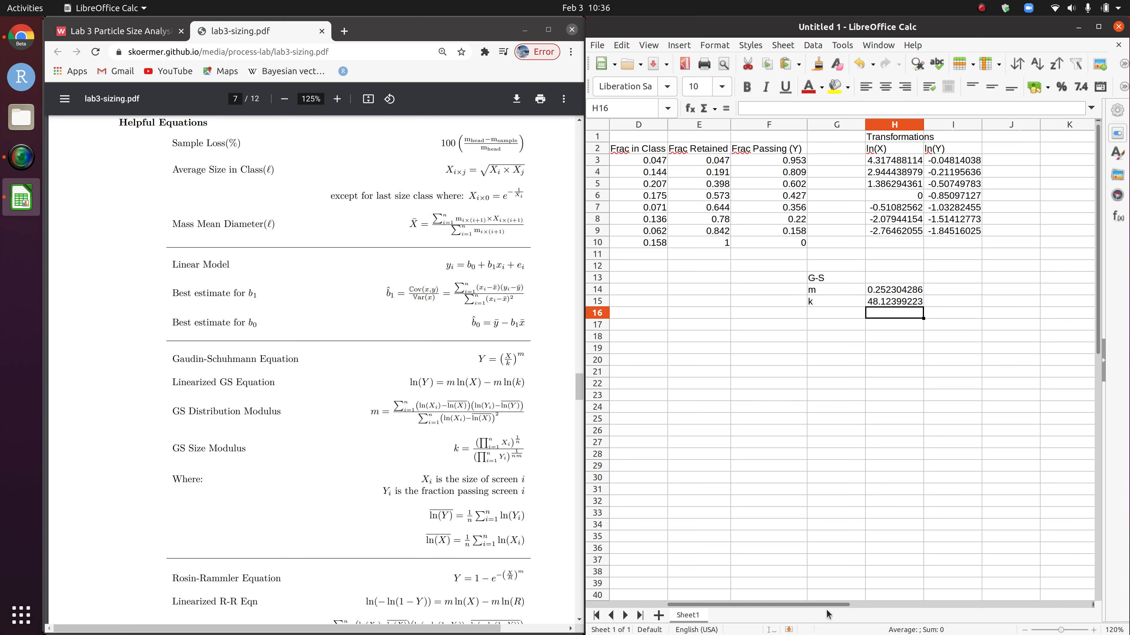
# Step: Label the Rosin-Rammler section R-R in G17
pyautogui.moveTo(833, 604)
pyautogui.mouseDown()
pyautogui.moveTo(781, 604)
pyautogui.moveTo(836, 604)
pyautogui.mouseUp()
pyautogui.click(823, 328)
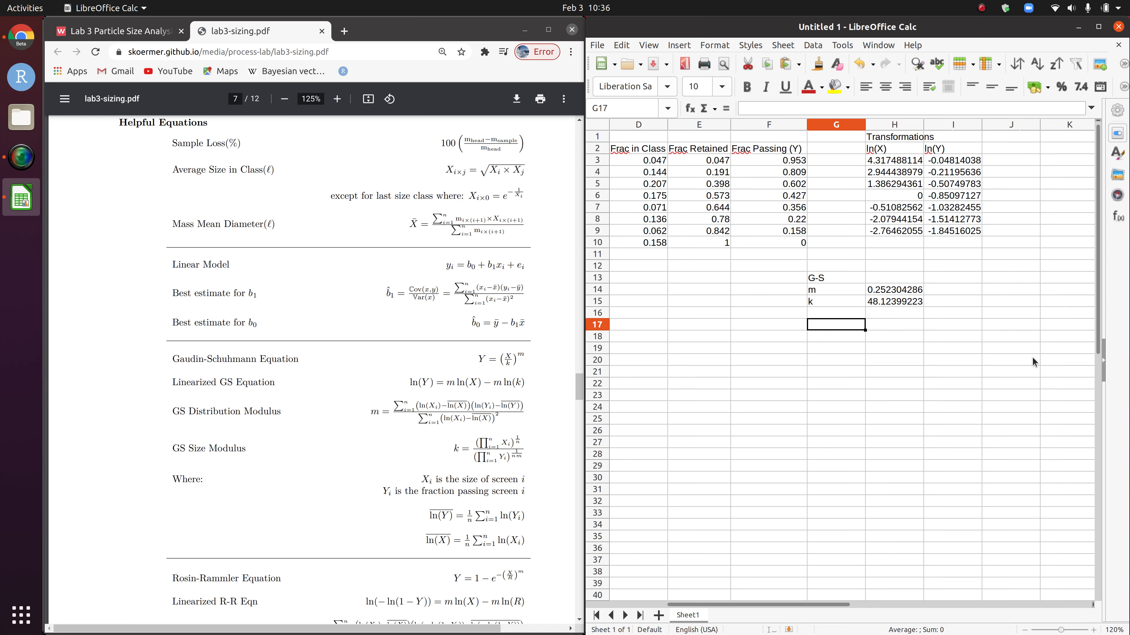
pyautogui.write('R-R')
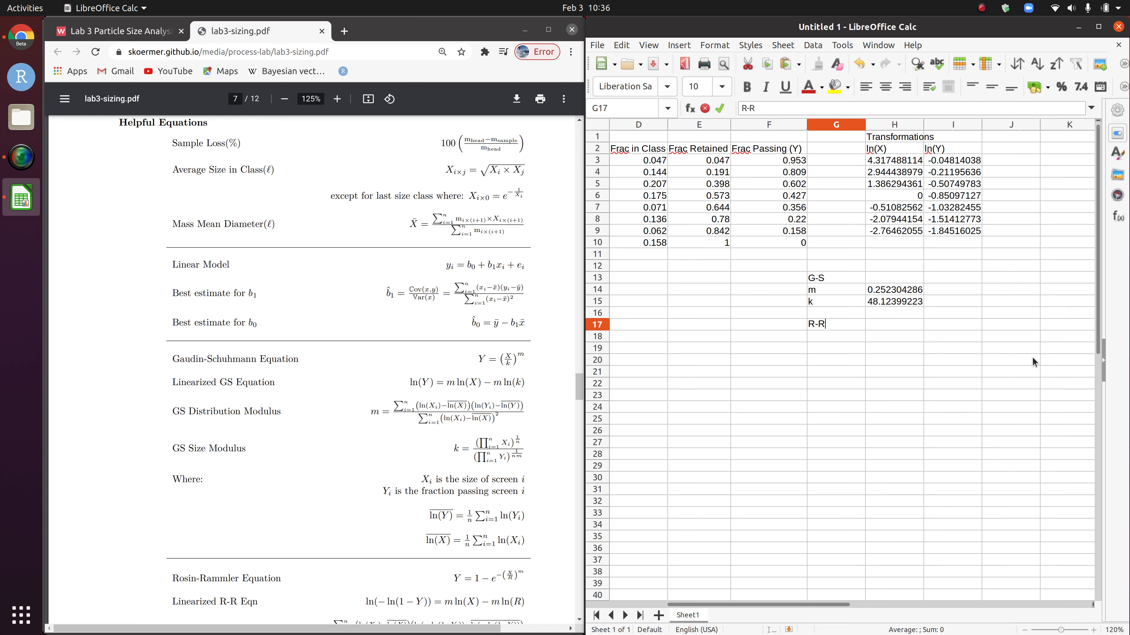
pyautogui.press('Return')
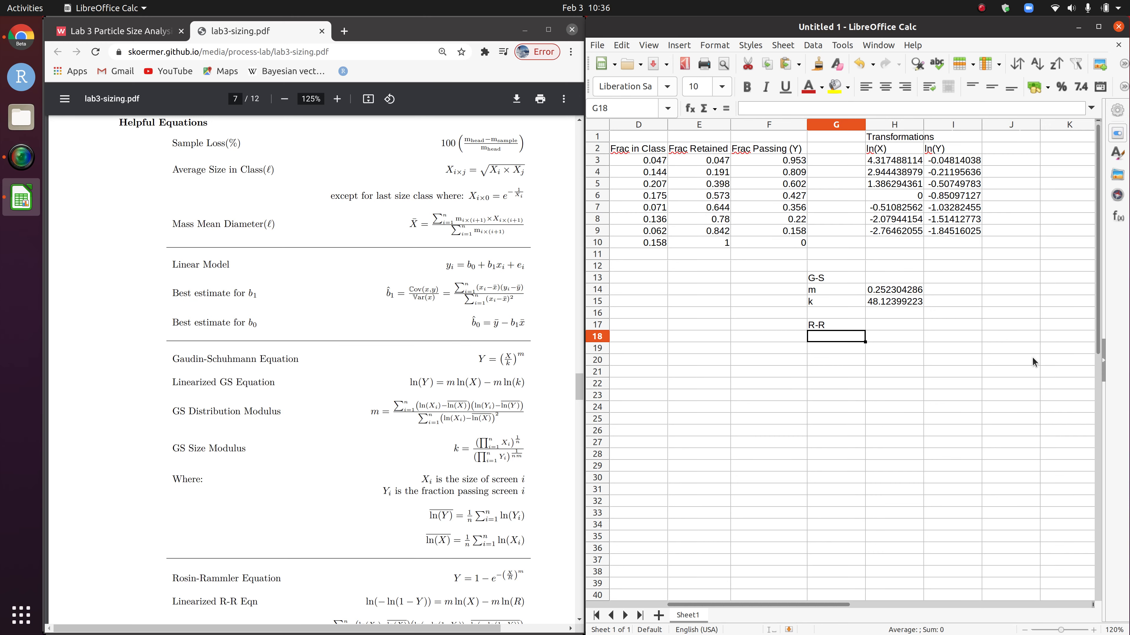
# Step: Examine the linearized Rosin-Rammler equation and the R-R size modulus formula in lab3-sizing.pdf
pyautogui.scroll(-3, 435, 430)
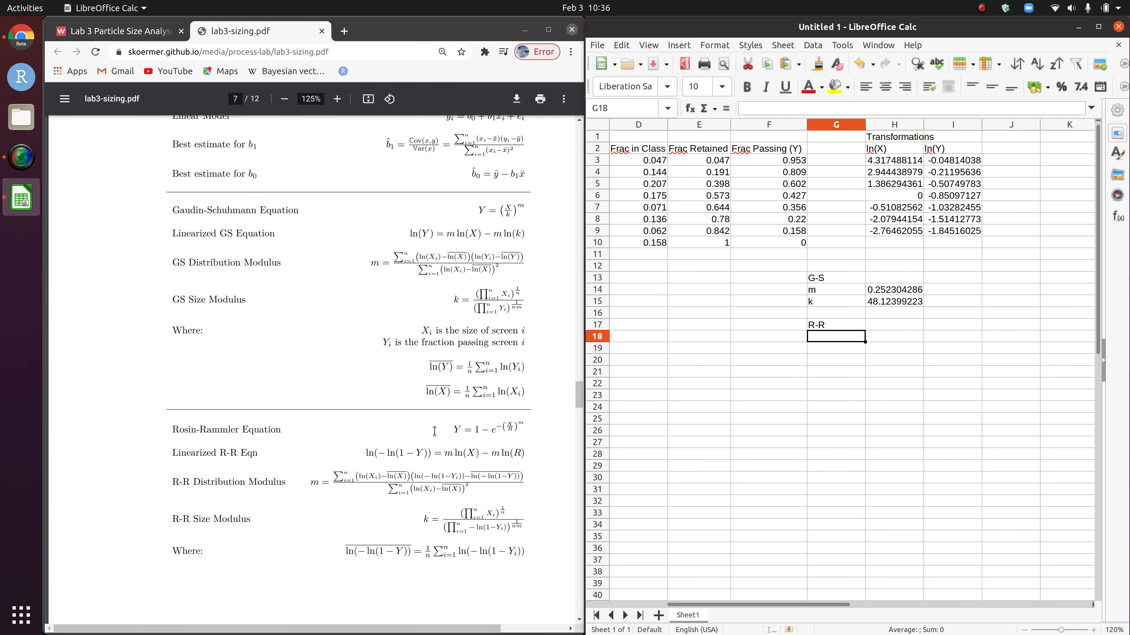
pyautogui.click(364, 447)
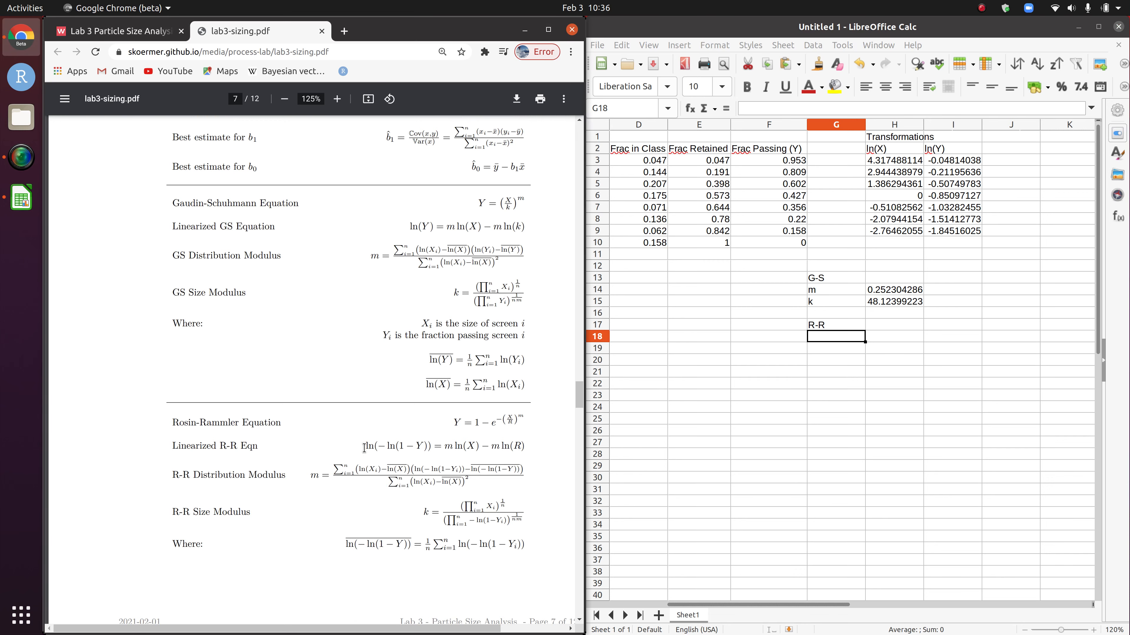
pyautogui.moveTo(364, 448); pyautogui.dragTo(487, 447)
pyautogui.click(440, 459)
pyautogui.click(493, 451)
pyautogui.click(501, 449)
pyautogui.moveTo(501, 450); pyautogui.dragTo(525, 448)
pyautogui.click(1022, 151)
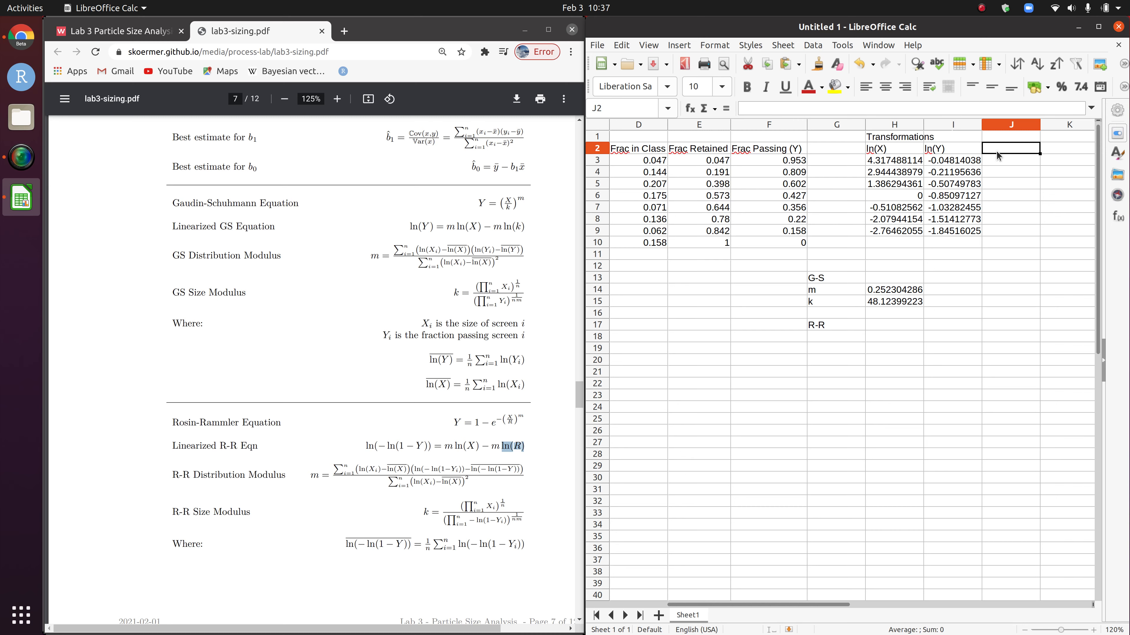
pyautogui.moveTo(168, 513); pyautogui.dragTo(252, 514)
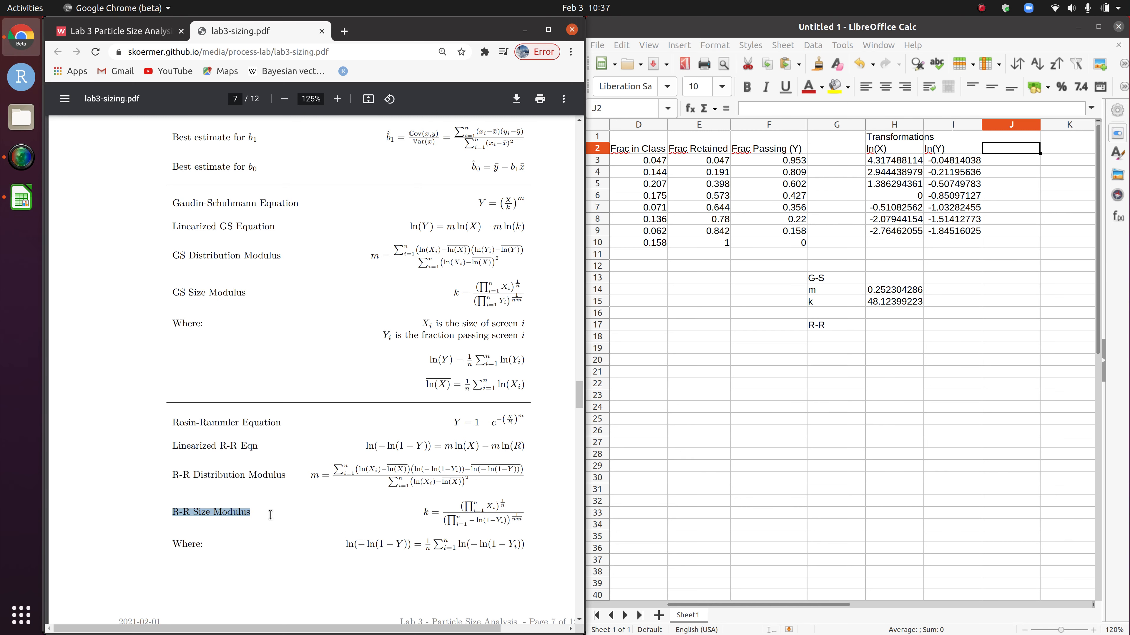
pyautogui.moveTo(421, 513); pyautogui.dragTo(492, 524)
pyautogui.click(465, 511)
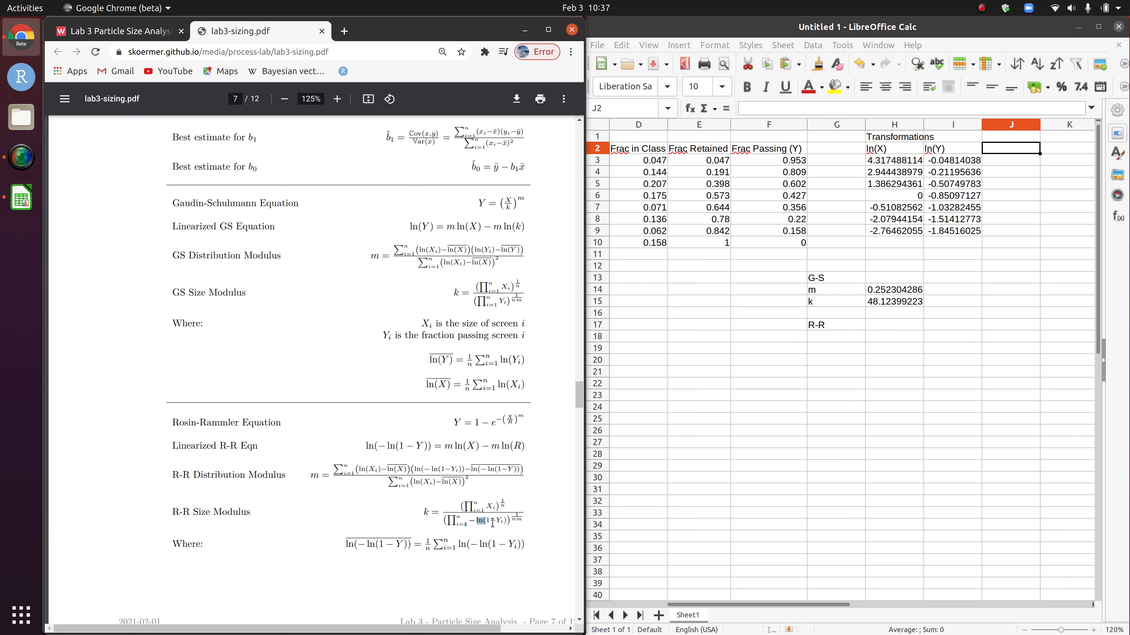
pyautogui.click(509, 522)
pyautogui.moveTo(980, 200); pyautogui.dragTo(1014, 152)
pyautogui.click(1049, 218)
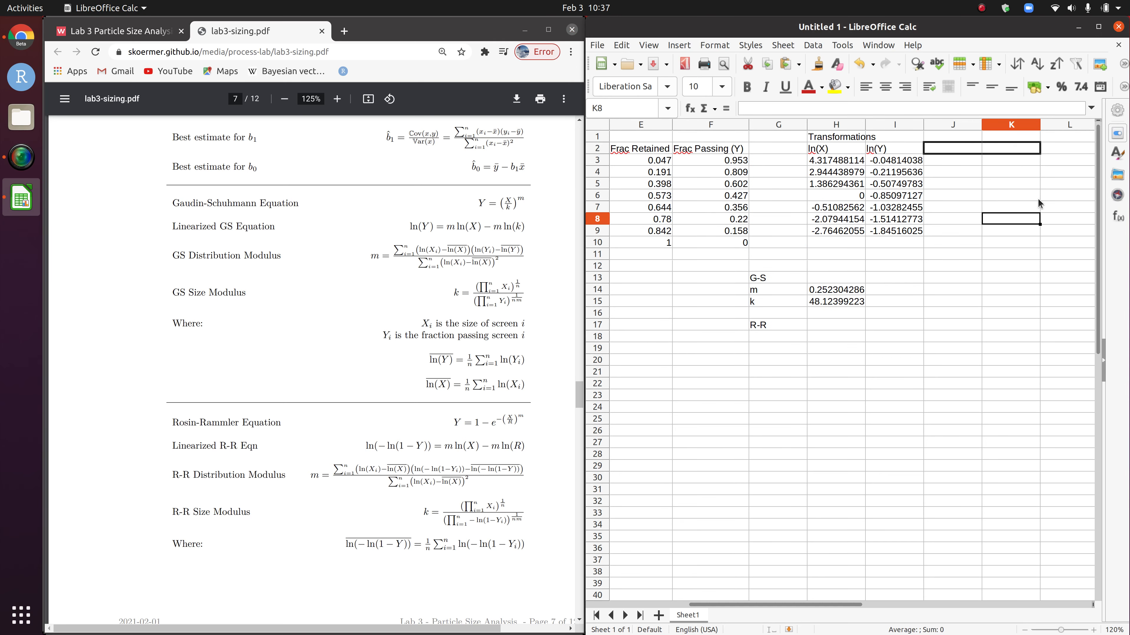
pyautogui.click(911, 195)
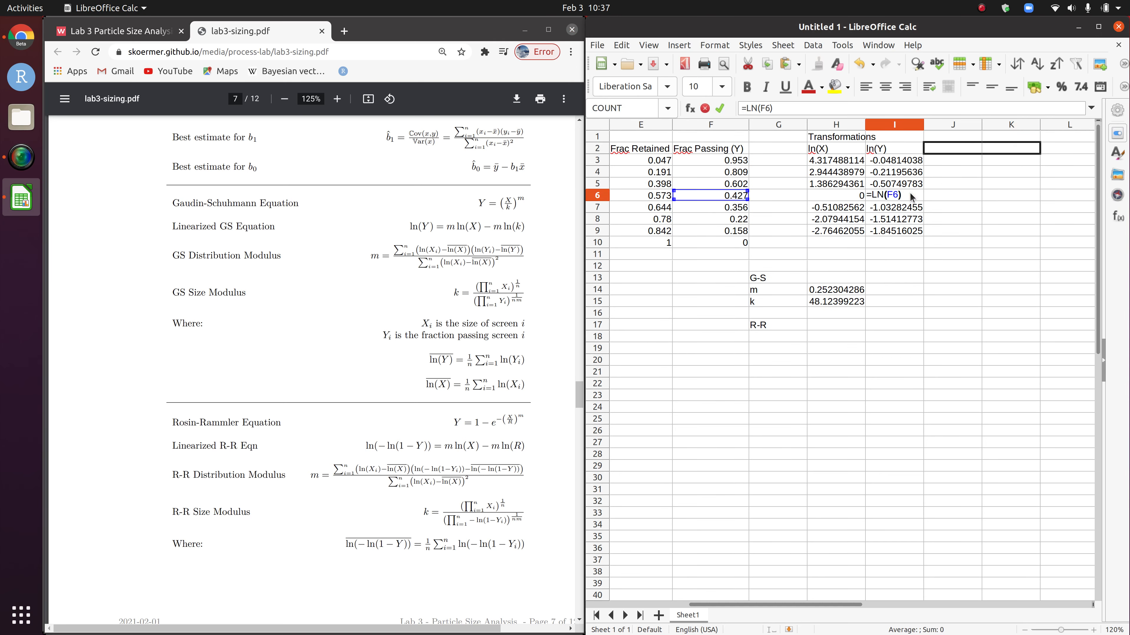
pyautogui.press('Down')
pyautogui.click(1009, 173)
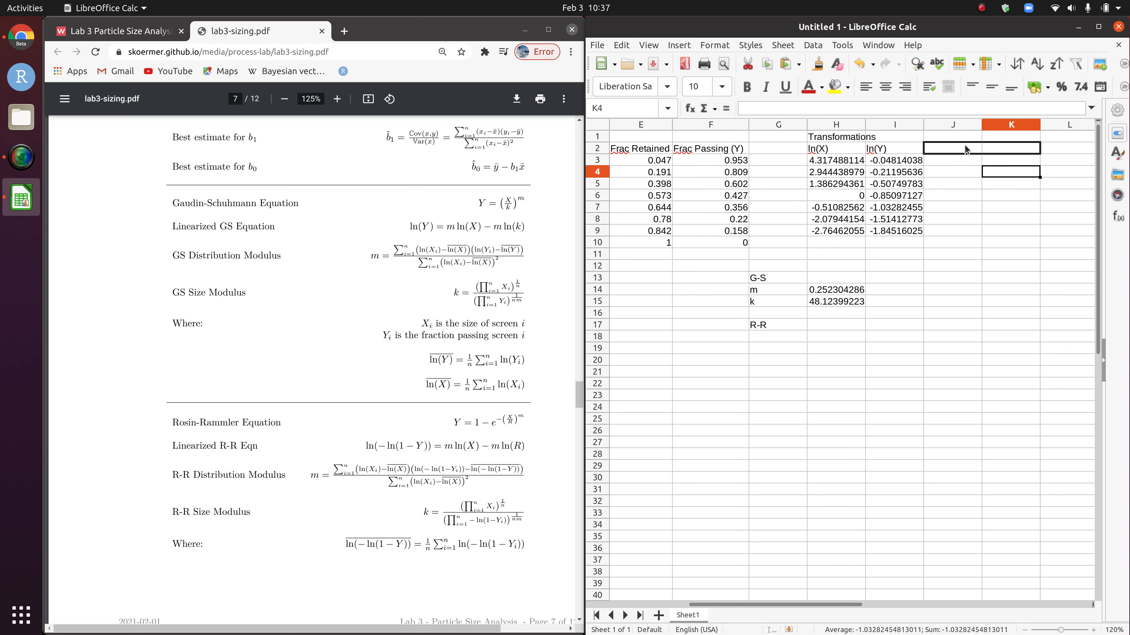
# Step: Add the transformation column header -ln(1-Y) in J2
pyautogui.doubleClick(947, 151)
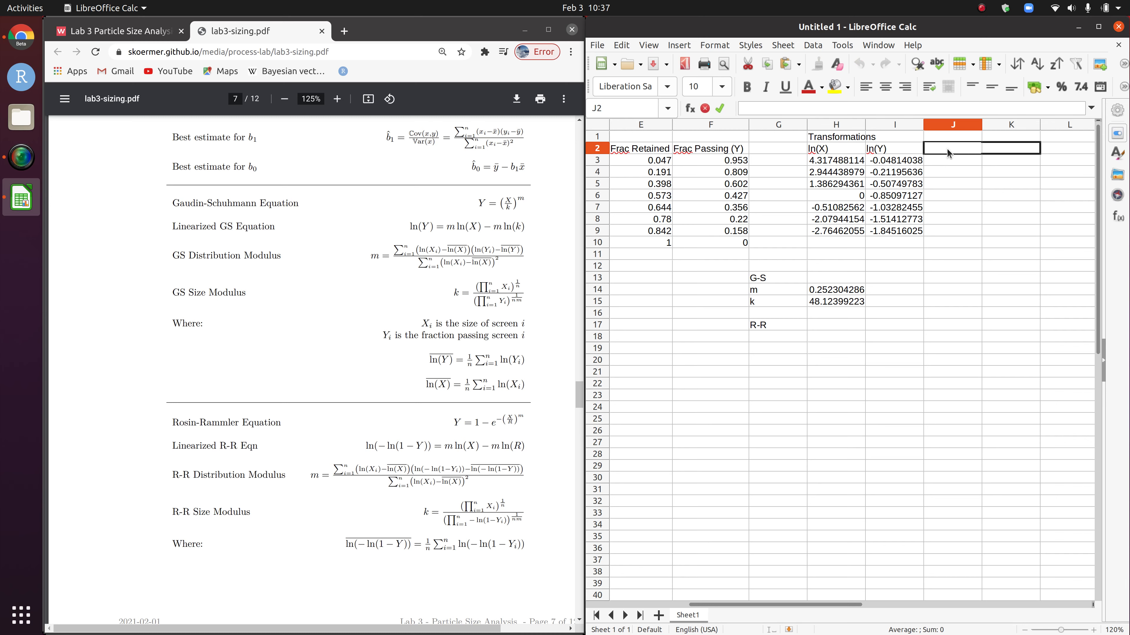
pyautogui.write('-l')
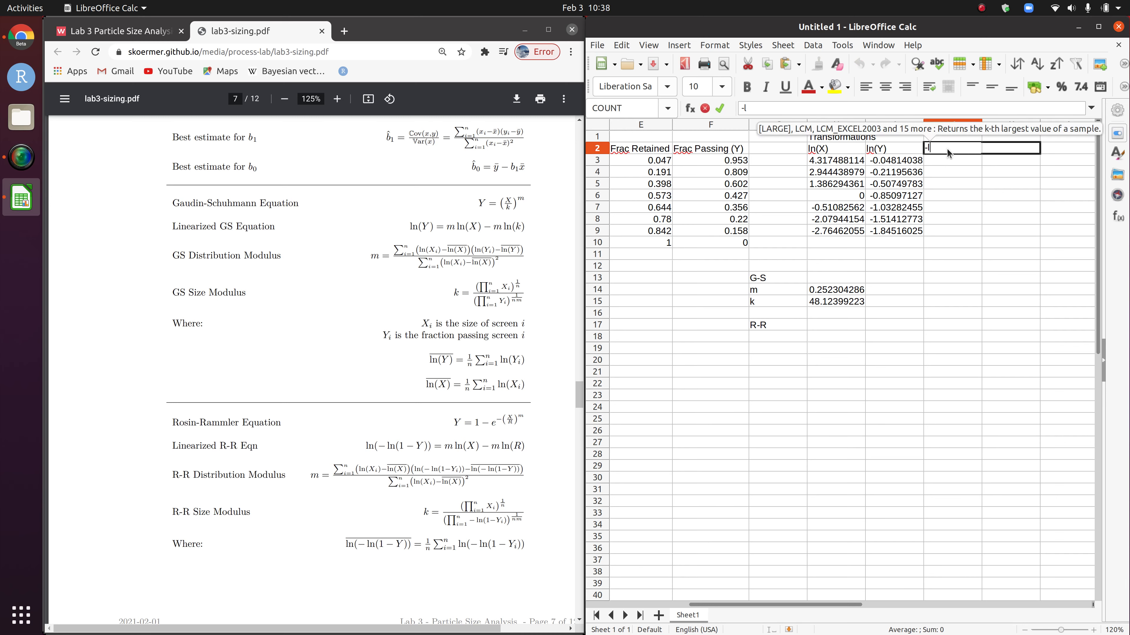
pyautogui.write('n')
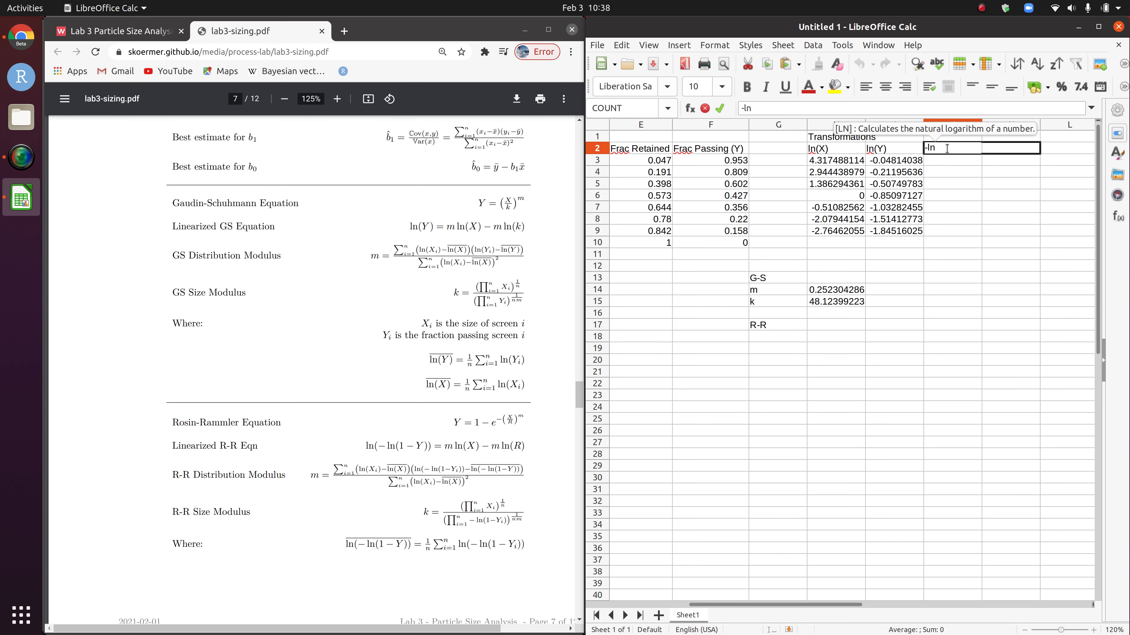
pyautogui.write('(1-Y')
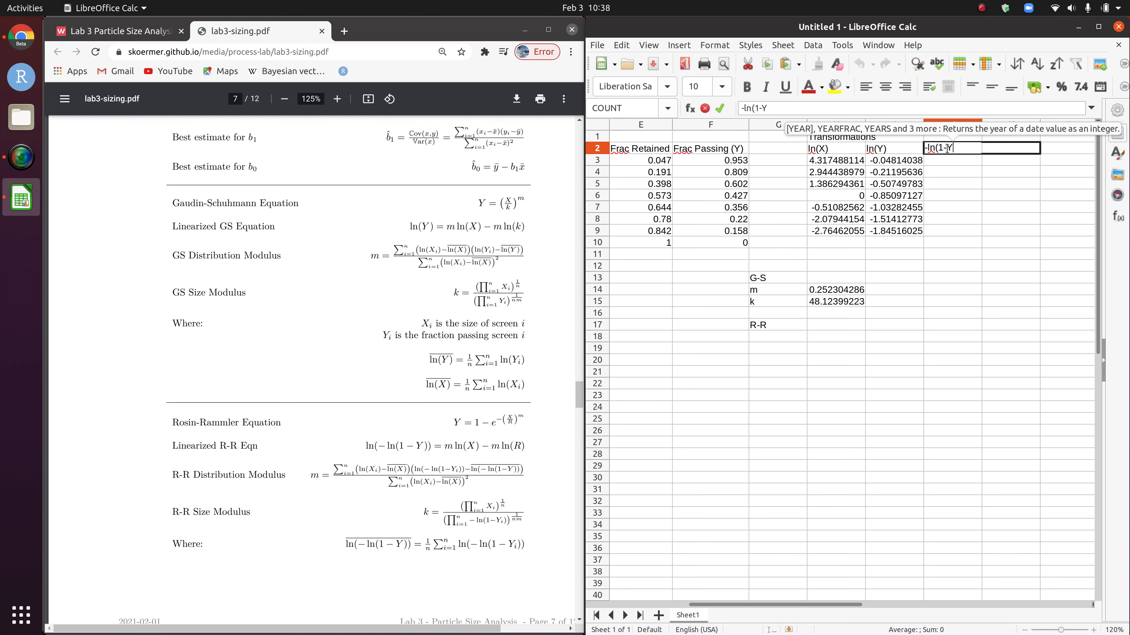
pyautogui.write(')')
pyautogui.press('Return')
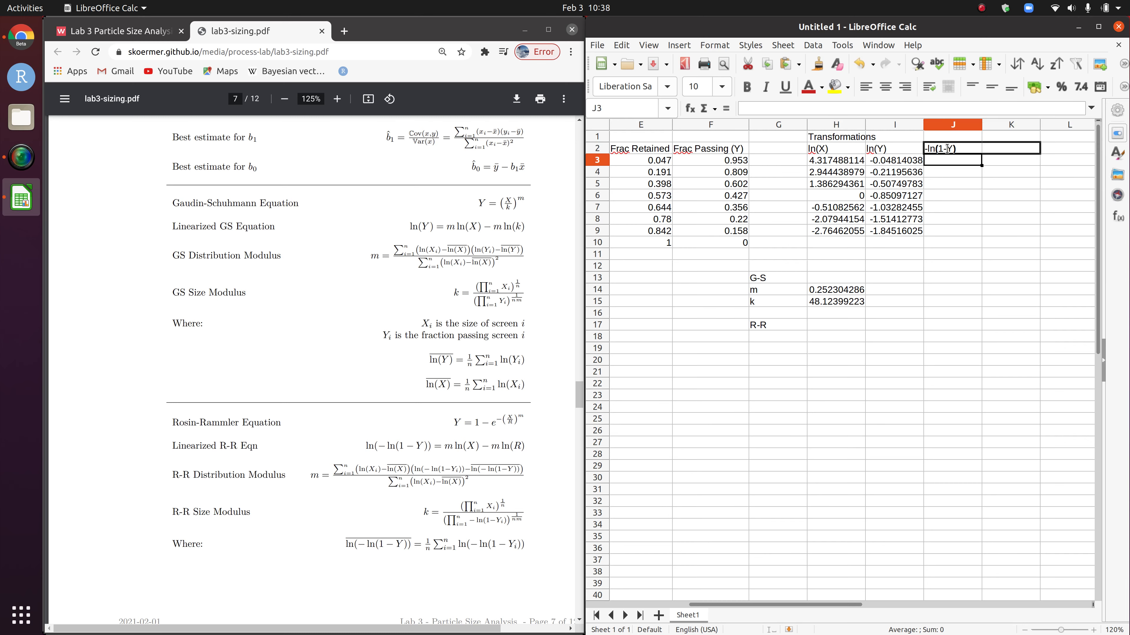
# Step: Calculate =-ln(1-F3) in J3 and fill the formula down through J9
pyautogui.write('=-ln(')
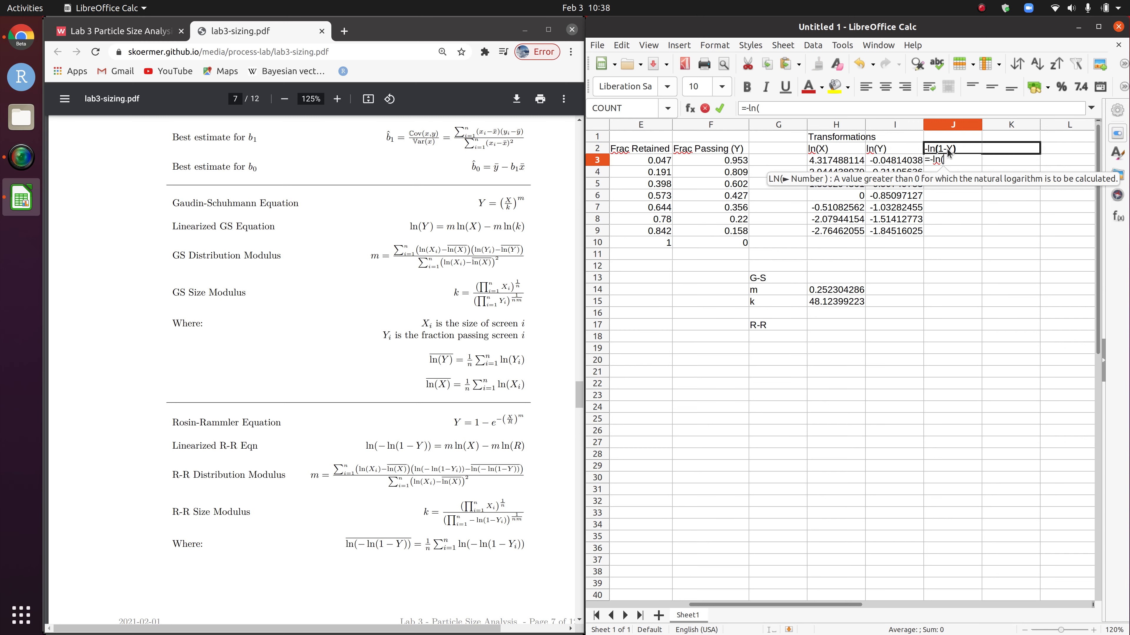
pyautogui.write('1-')
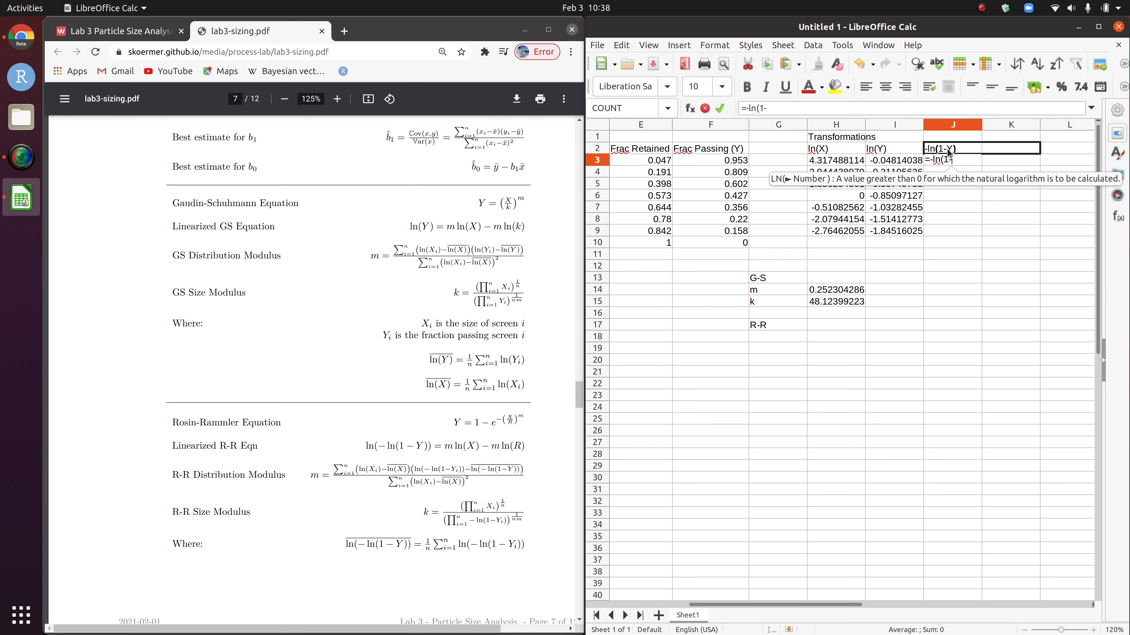
pyautogui.click(737, 163)
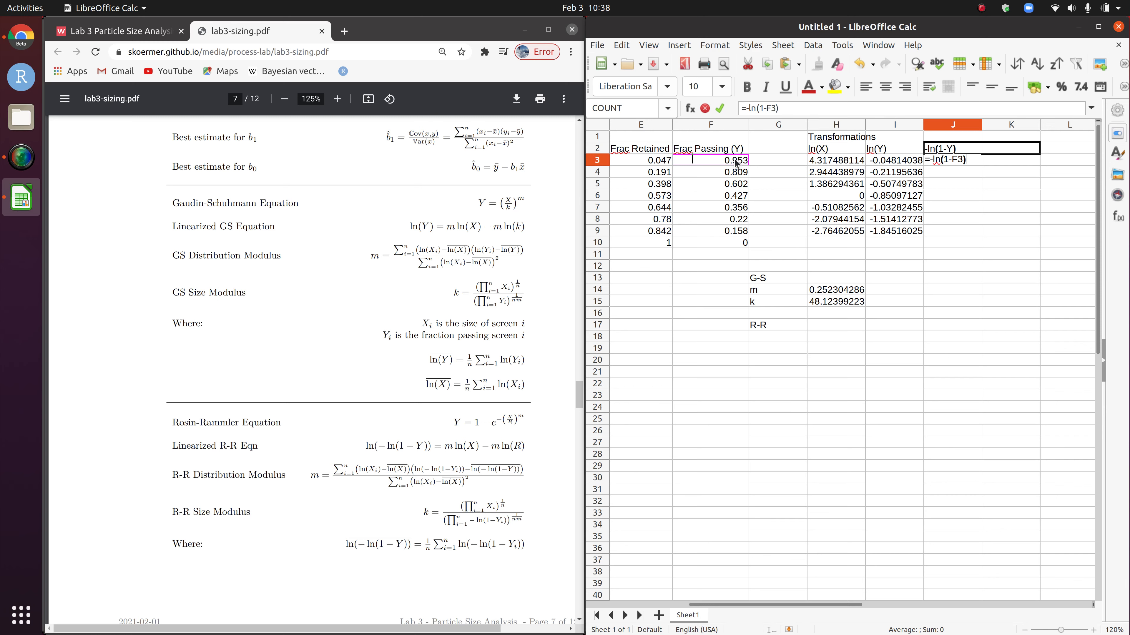
pyautogui.press('Return')
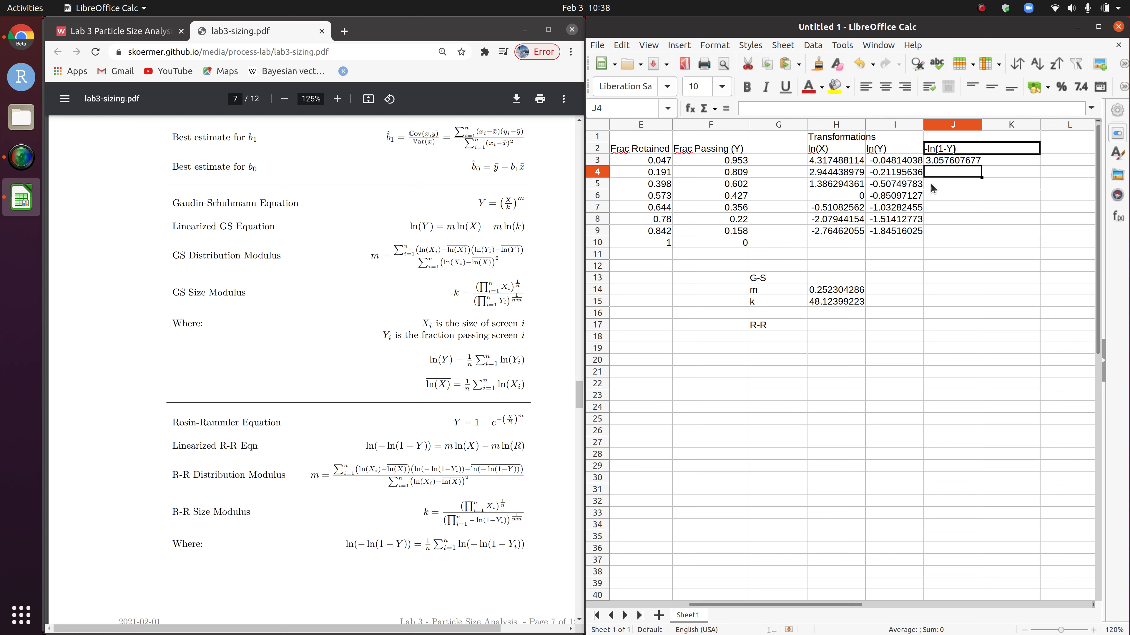
pyautogui.click(966, 156)
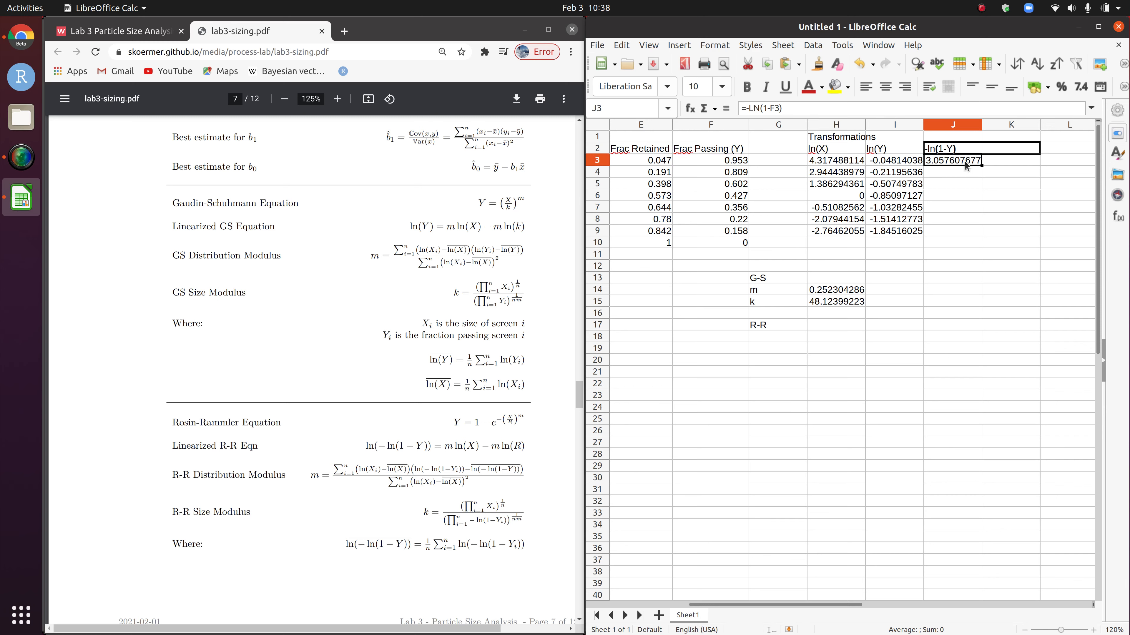
pyautogui.doubleClick(981, 166)
pyautogui.click(1019, 176)
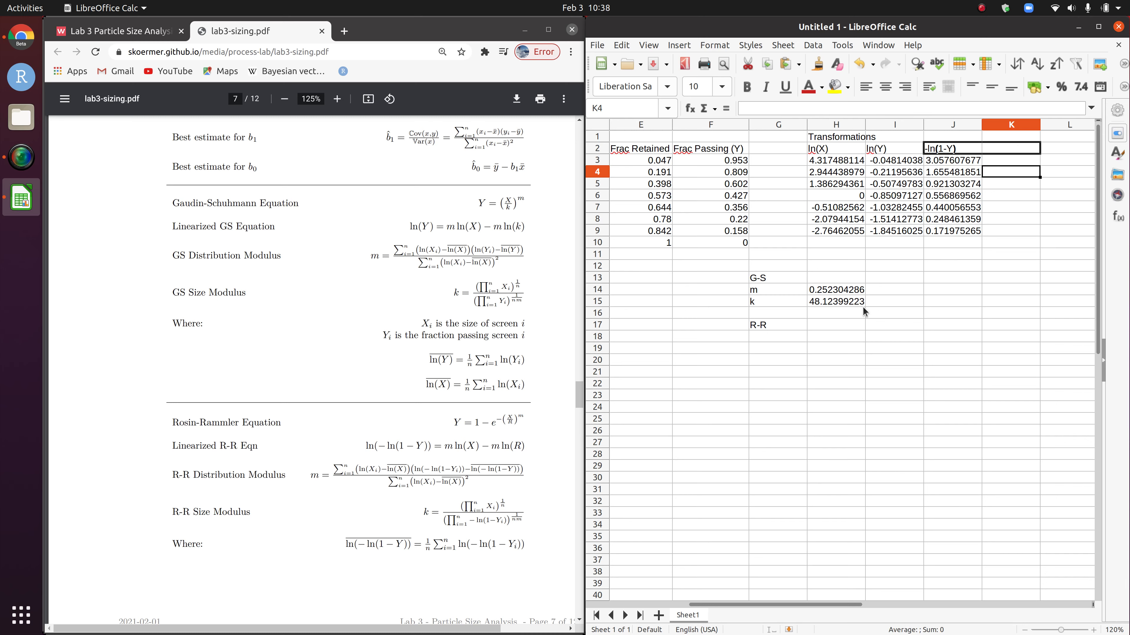
# Step: Add the linearized Rosin-Rammler column header ln(-ln(1-Y)) in K2, following the equation in lab3-sizing.pdf
pyautogui.click(1039, 201)
pyautogui.doubleClick(1004, 153)
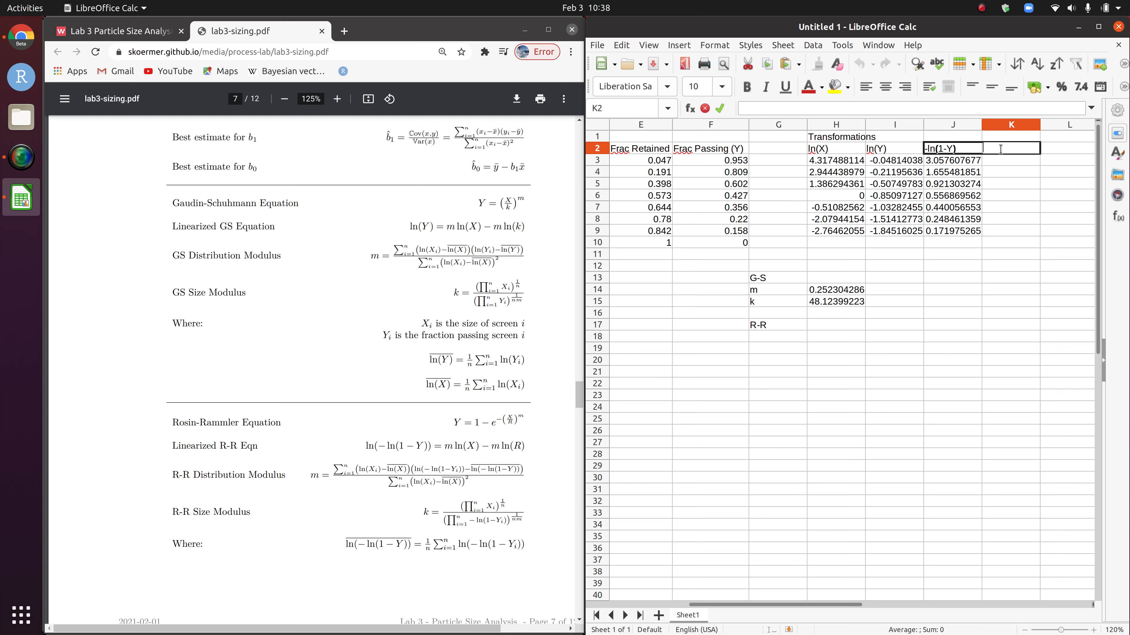
pyautogui.moveTo(365, 446); pyautogui.dragTo(434, 446)
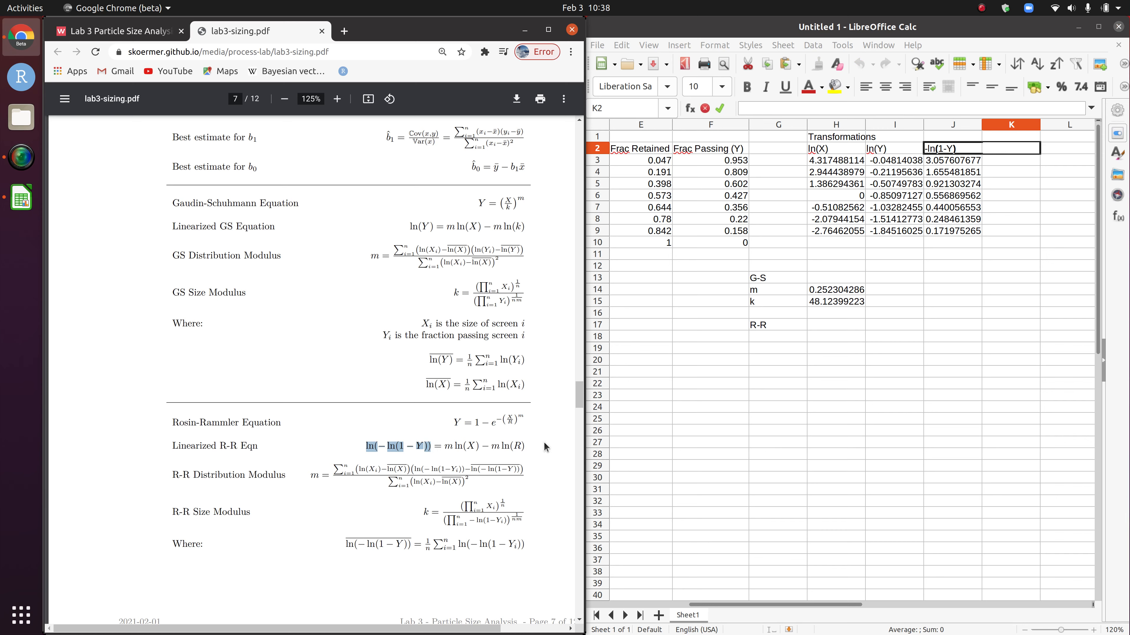
pyautogui.click(1031, 206)
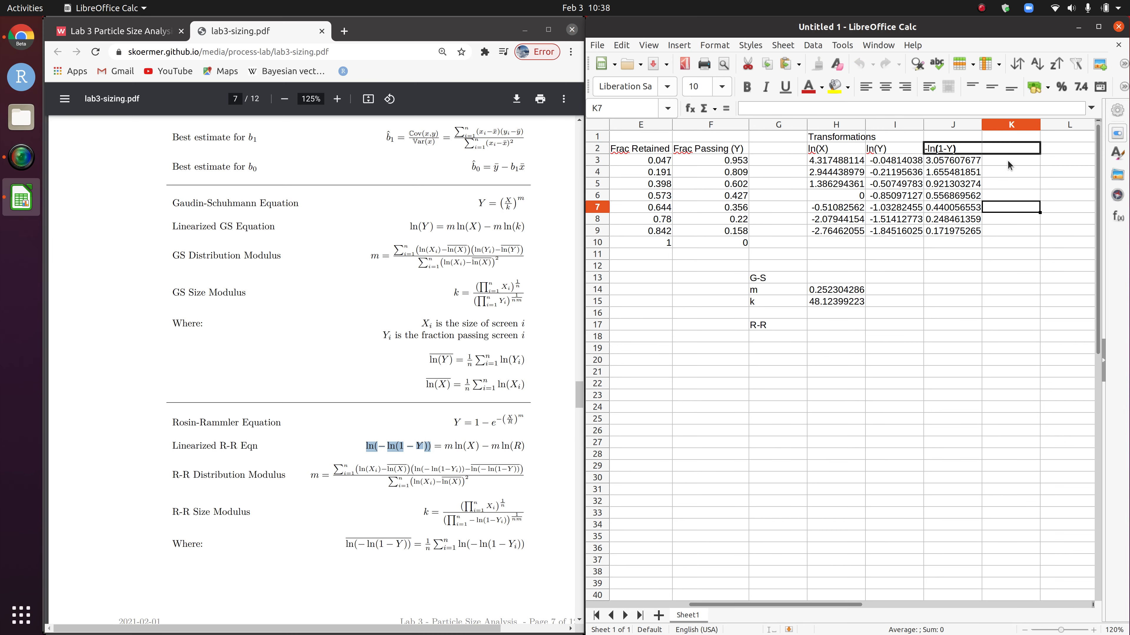
pyautogui.doubleClick(1004, 148)
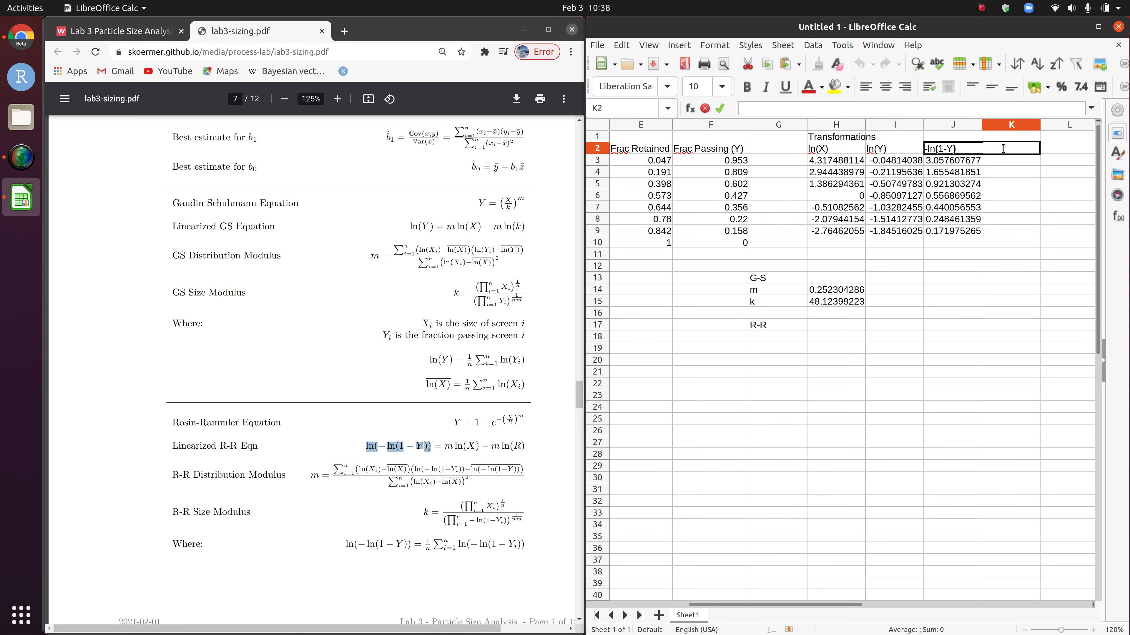
pyautogui.write('ln(-ln(1-Y))')
pyautogui.press('Return')
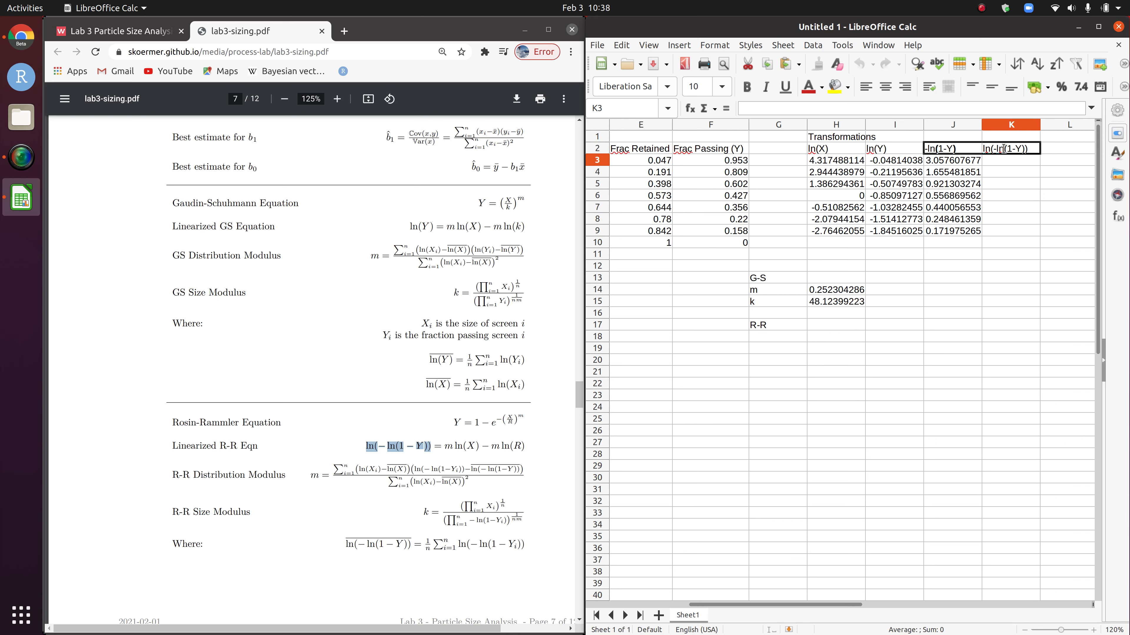
# Step: Calculate =ln(-ln(1-F3)) in K3 and fill the formula down through K9
pyautogui.write('=l')
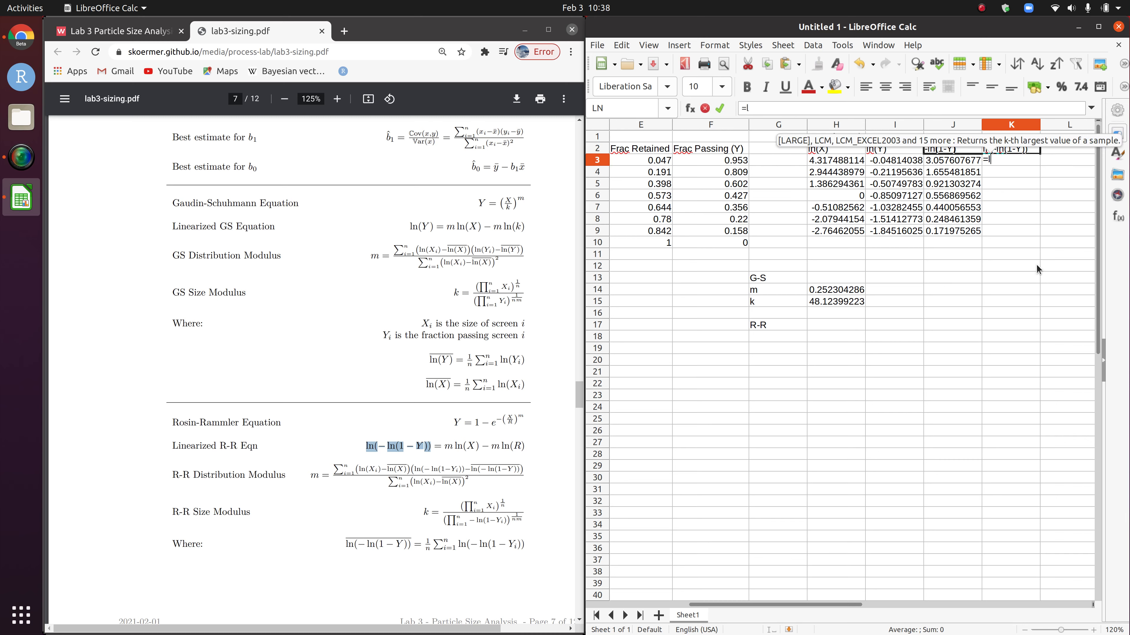
pyautogui.write('n(-ln(')
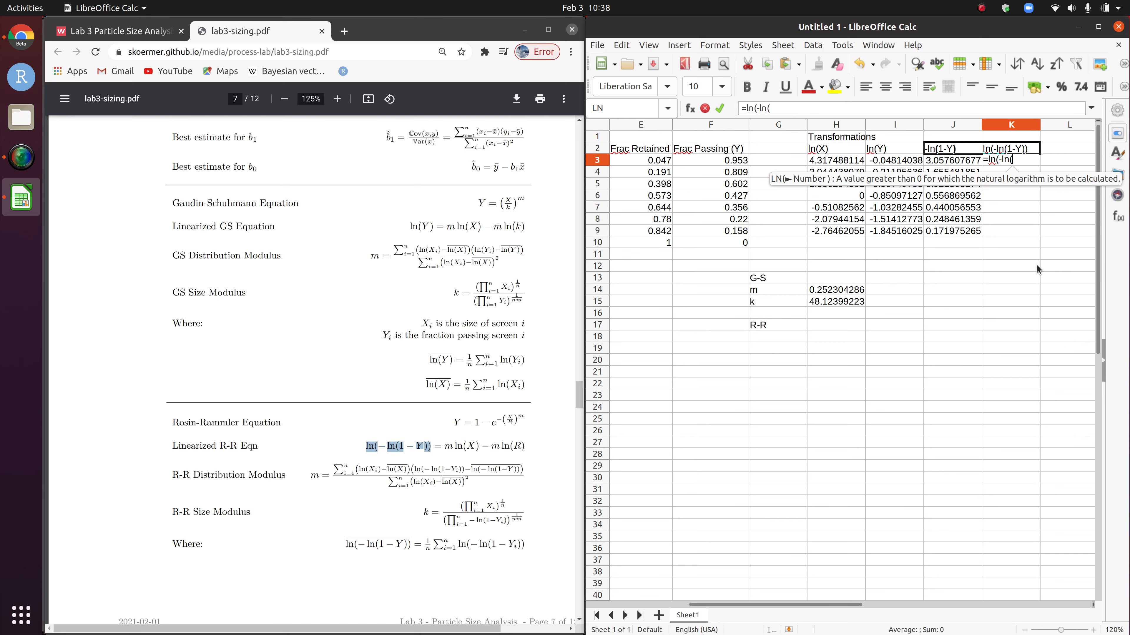
pyautogui.write('1-')
pyautogui.click(725, 161)
pyautogui.write('))')
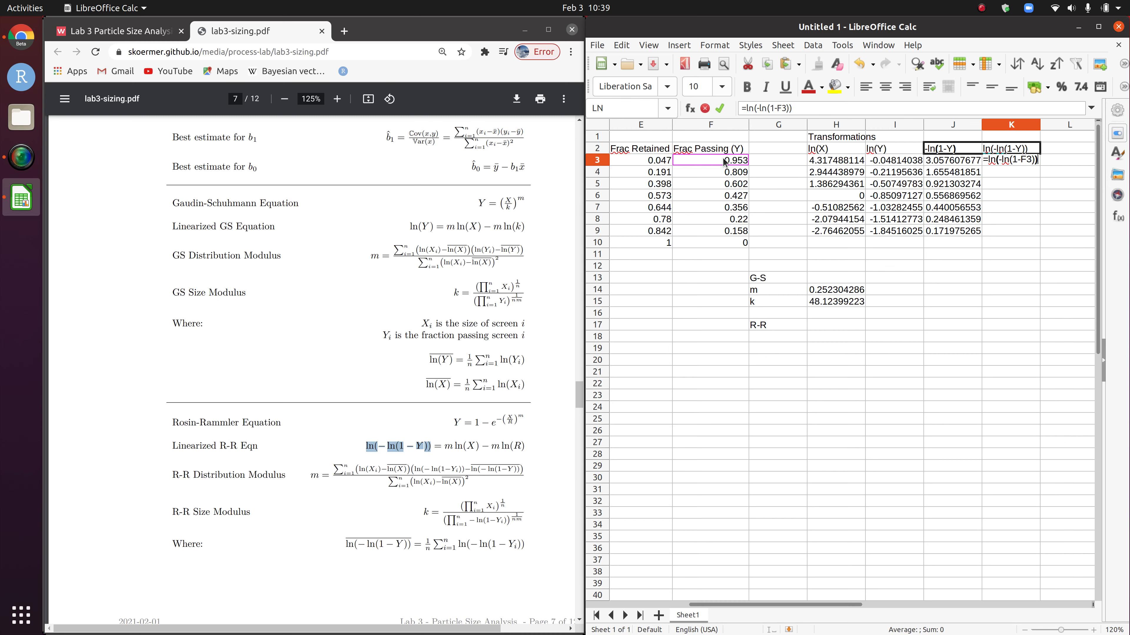
pyautogui.press('Return')
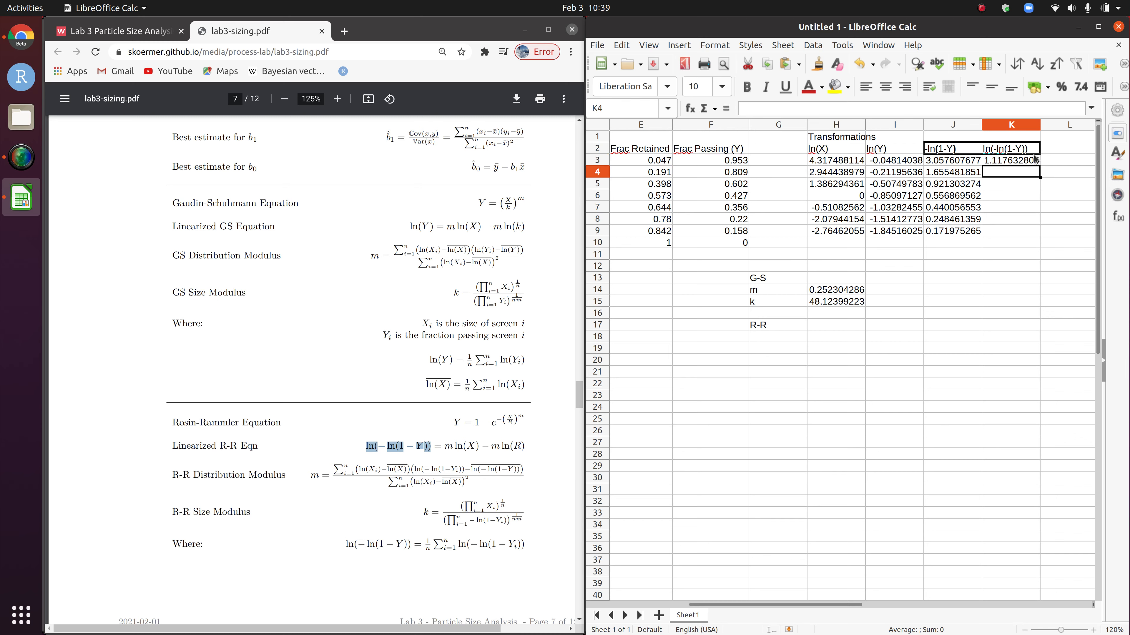
pyautogui.click(1023, 161)
pyautogui.doubleClick(1040, 166)
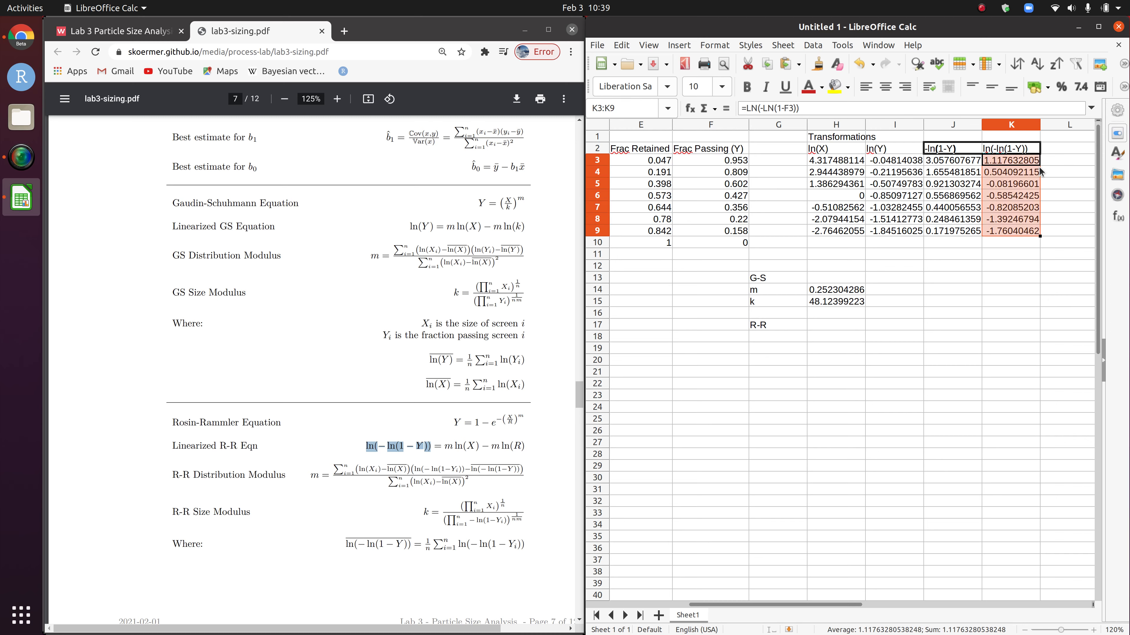
# Step: Label the Rosin-Rammler parameters m in G19 and R in G20
pyautogui.click(979, 321)
pyautogui.click(771, 346)
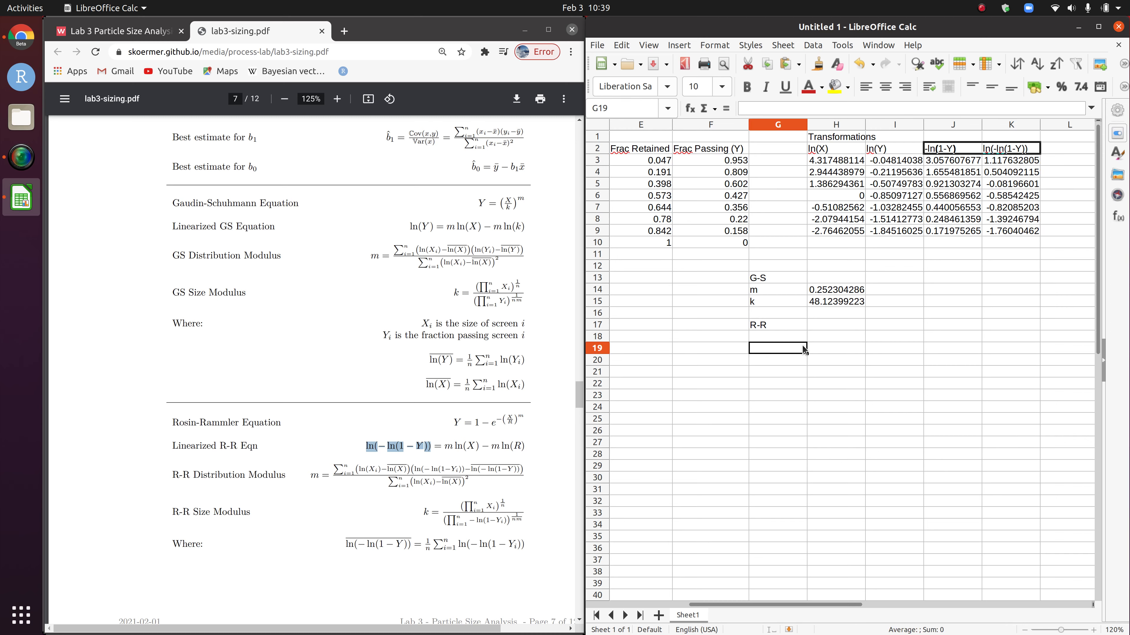
pyautogui.write('m')
pyautogui.press('Return')
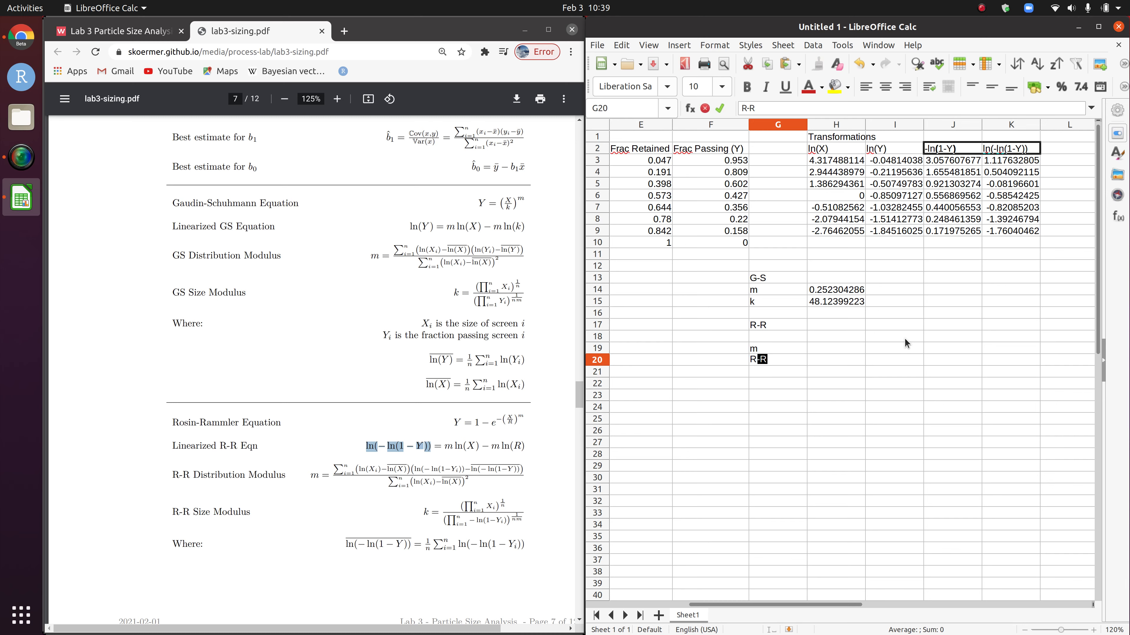
pyautogui.write('R')
pyautogui.press('Return')
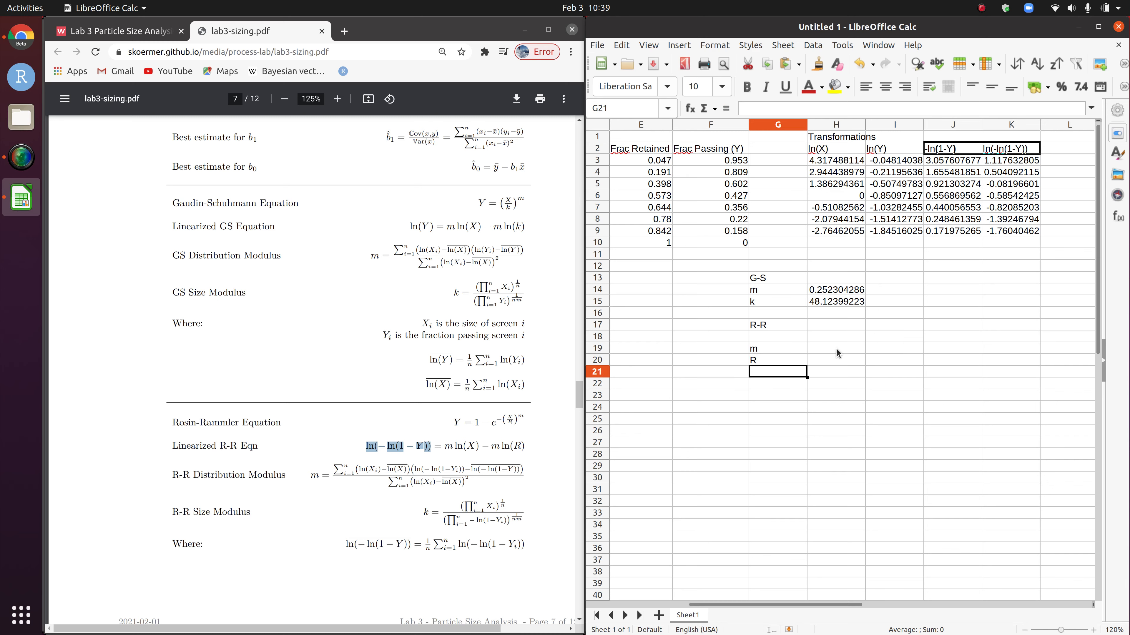
# Step: Copy the Gaudin-Schuhmann formulas from H14:H15 into H19:H20 beside the Rosin-Rammler labels
pyautogui.click(836, 348)
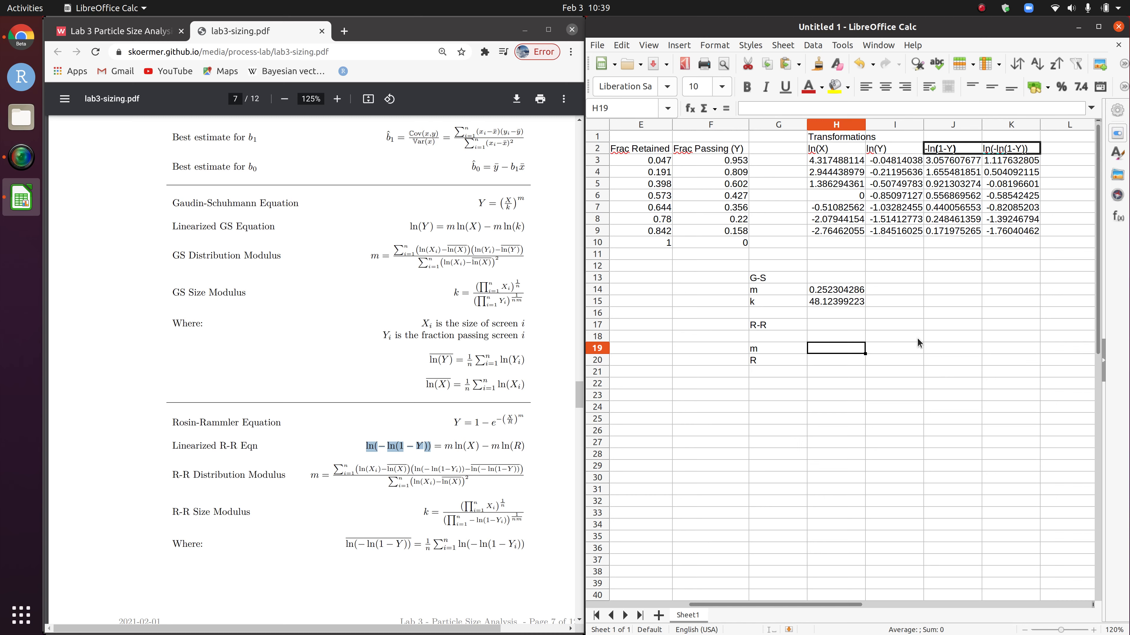
pyautogui.click(817, 290)
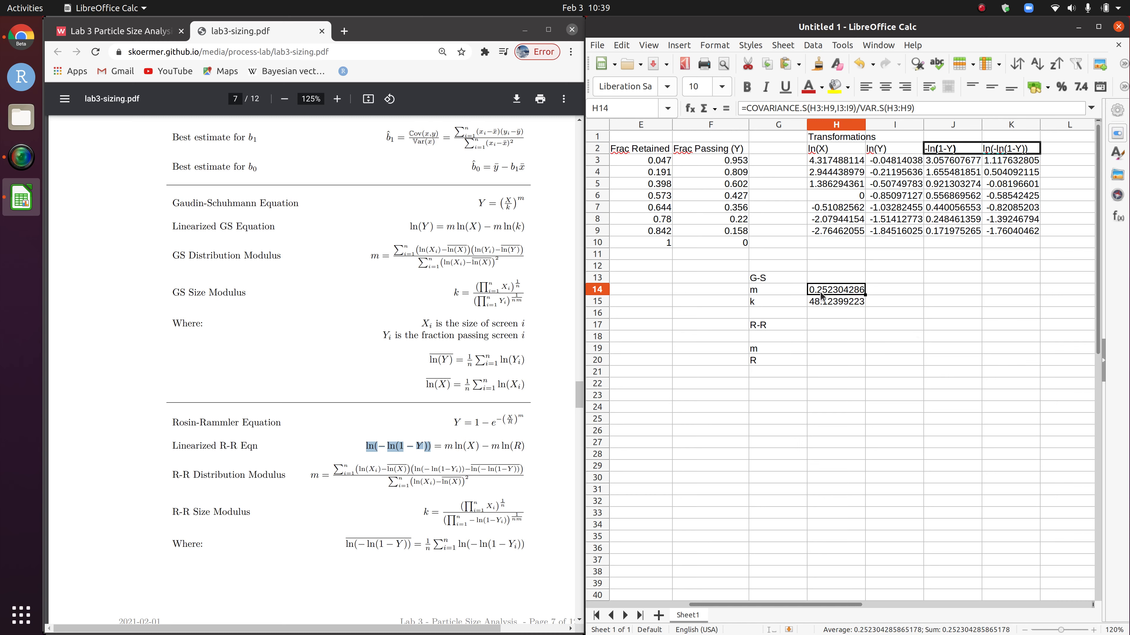
pyautogui.moveTo(820, 292); pyautogui.dragTo(830, 300)
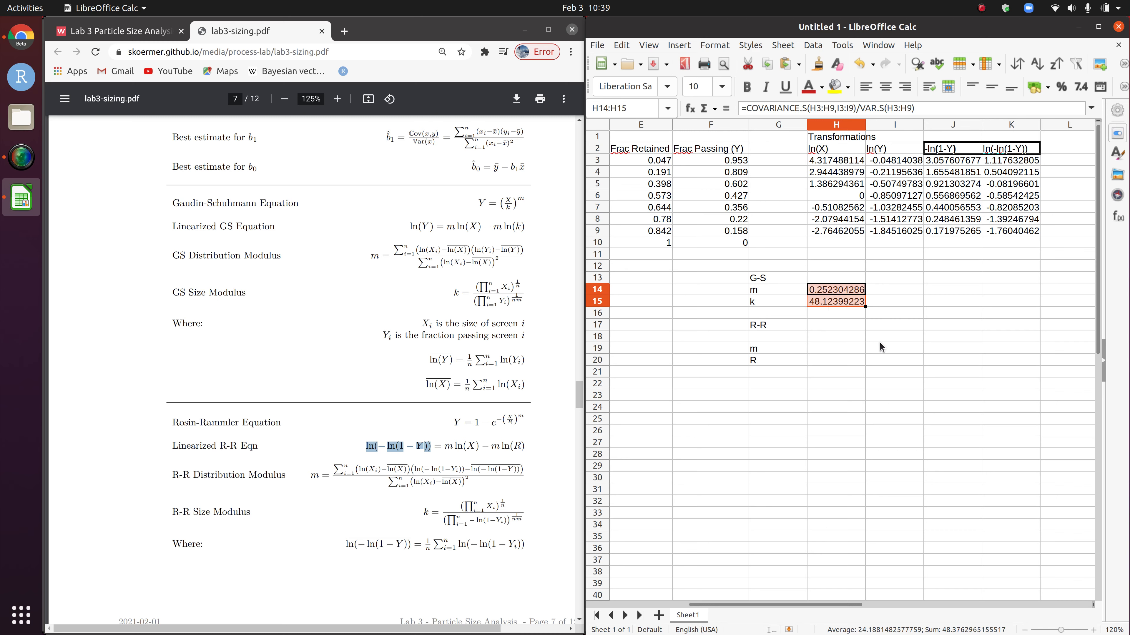
pyautogui.click(831, 351)
pyautogui.hotkey('ctrl', 'v')
pyautogui.moveTo(834, 354); pyautogui.dragTo(892, 376)
pyautogui.click(799, 419)
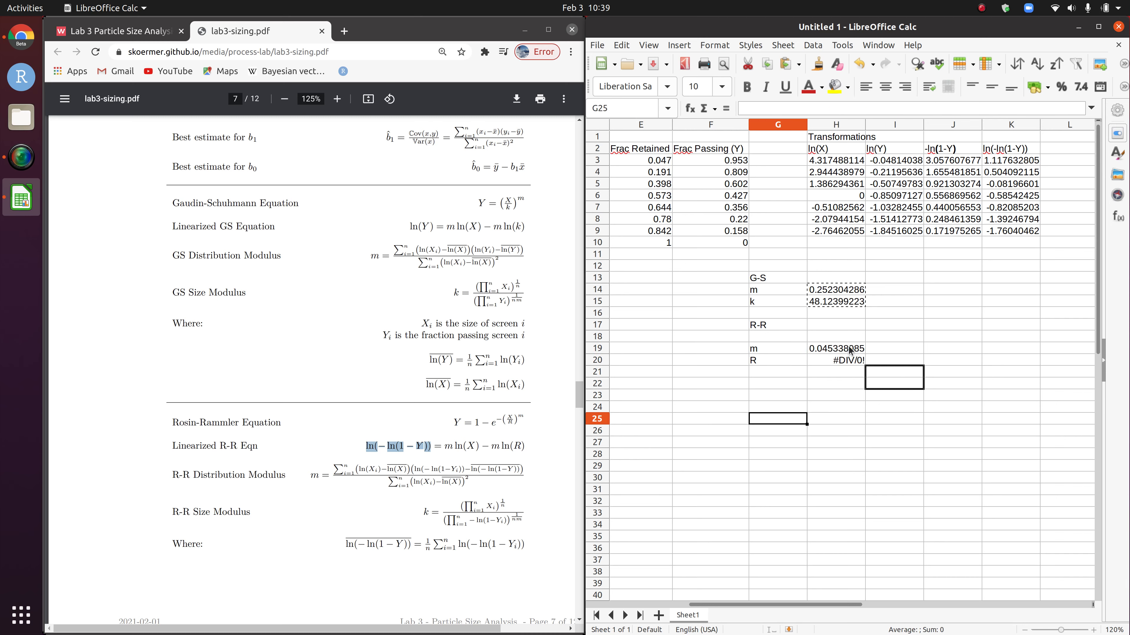
# Step: Repoint the ranges of the distribution modulus formula in H19 so it reads =COVARIANCE.S(H3:H9,K3:K9)/VAR.S(H3:H9)
pyautogui.doubleClick(836, 348)
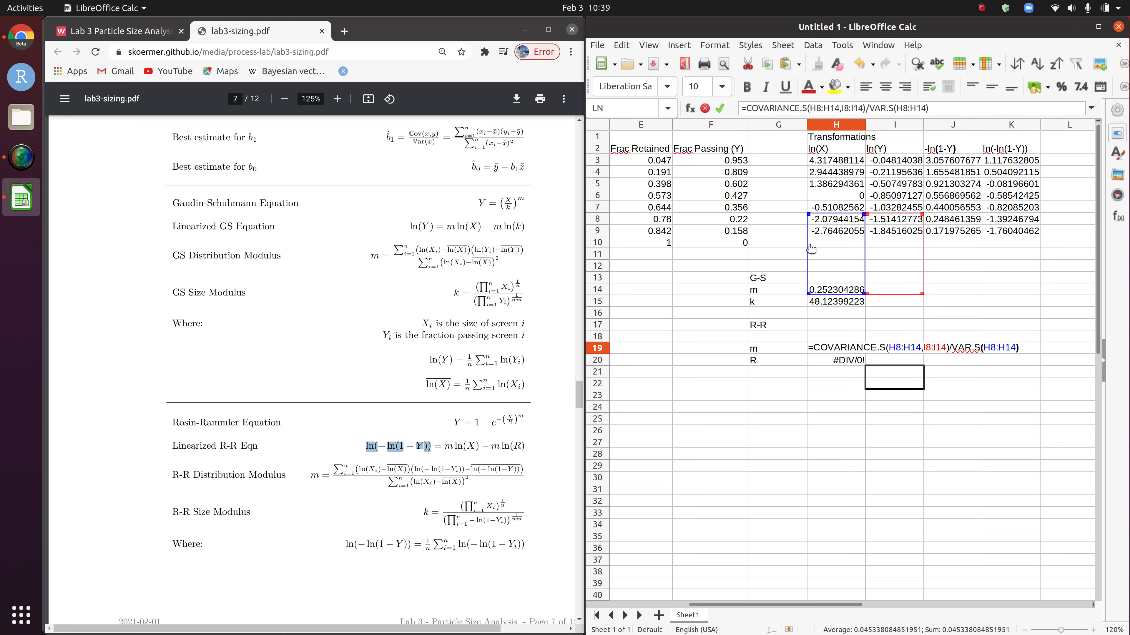
pyautogui.moveTo(811, 249); pyautogui.dragTo(814, 191)
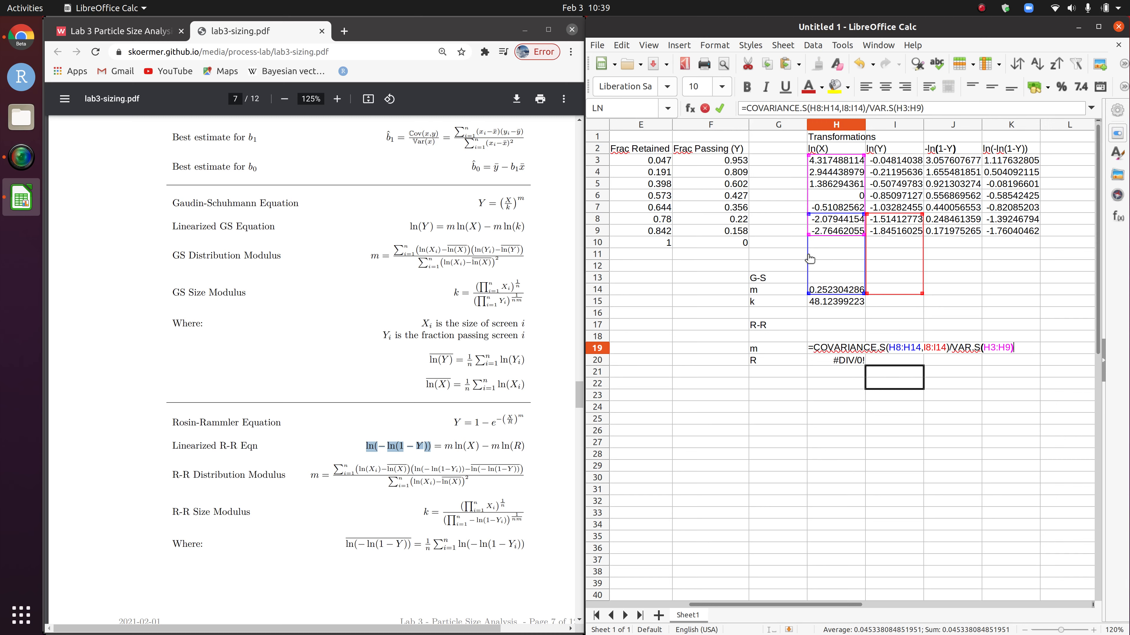
pyautogui.moveTo(809, 258); pyautogui.dragTo(811, 200)
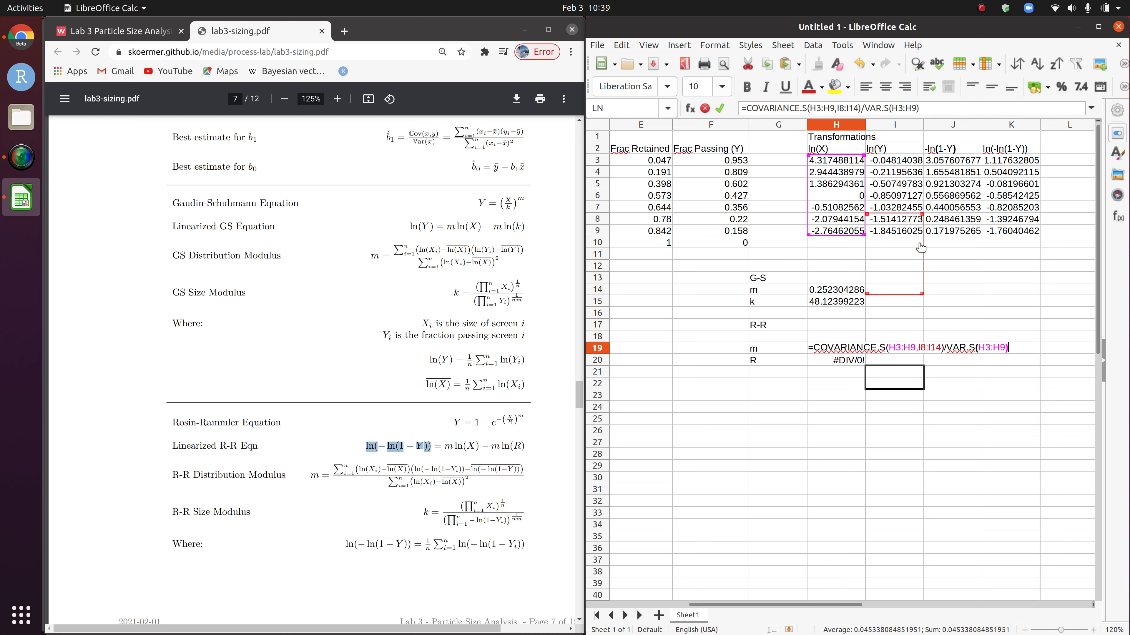
pyautogui.moveTo(920, 248); pyautogui.dragTo(1017, 186)
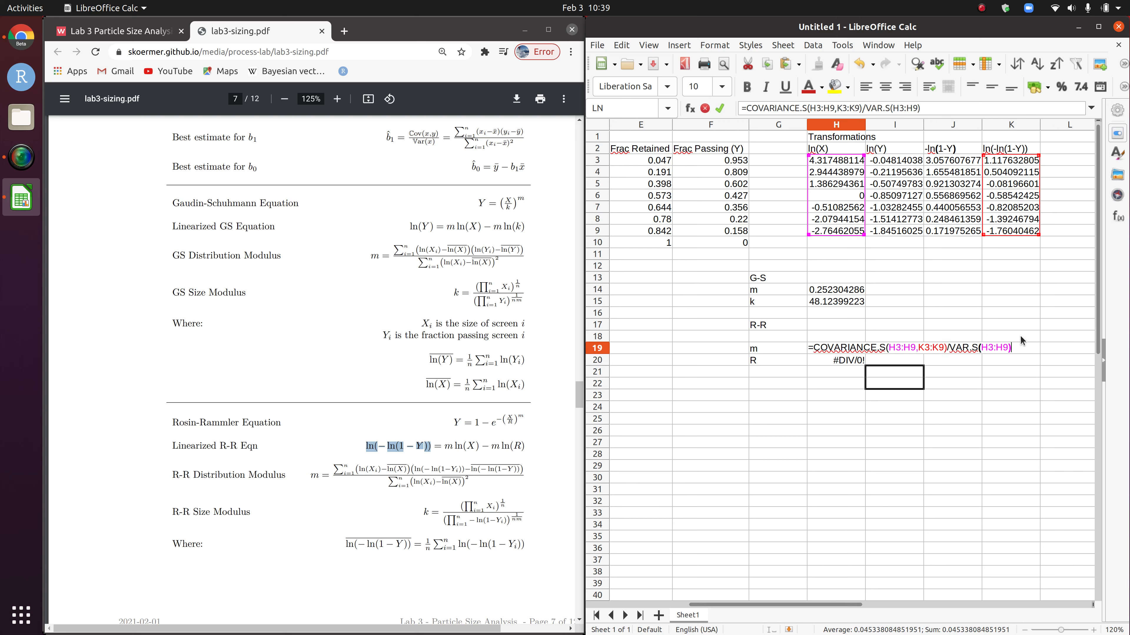
pyautogui.press('Return')
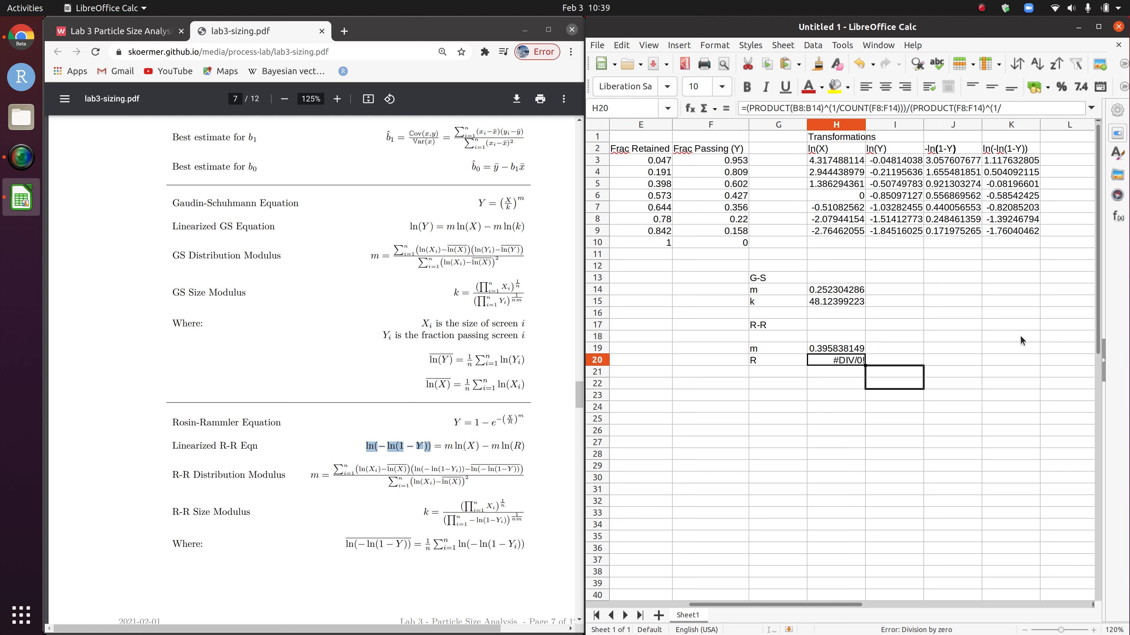
# Step: Repoint the sieve size product range in the H20 size modulus formula to B3:B9
pyautogui.doubleClick(845, 362)
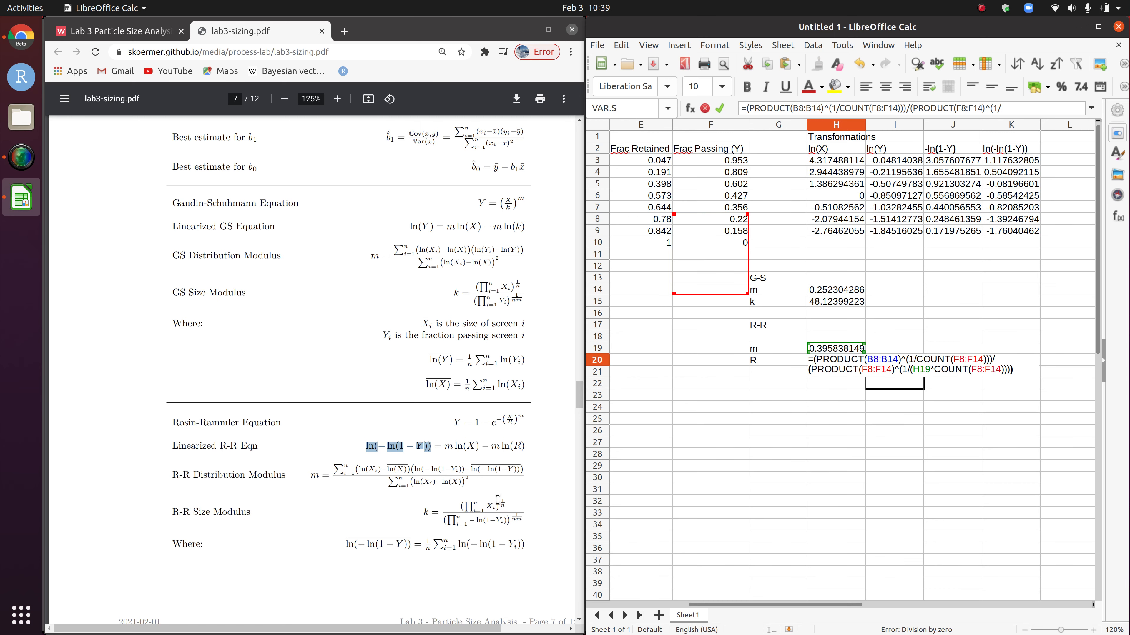
pyautogui.moveTo(735, 606); pyautogui.dragTo(631, 606)
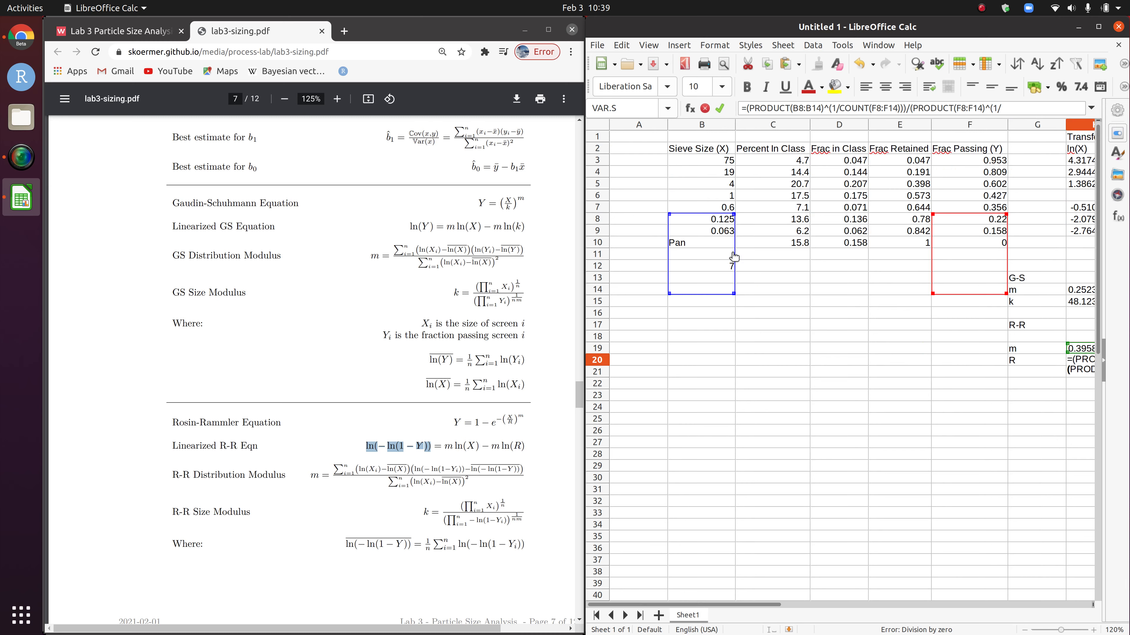
pyautogui.moveTo(733, 253); pyautogui.dragTo(724, 196)
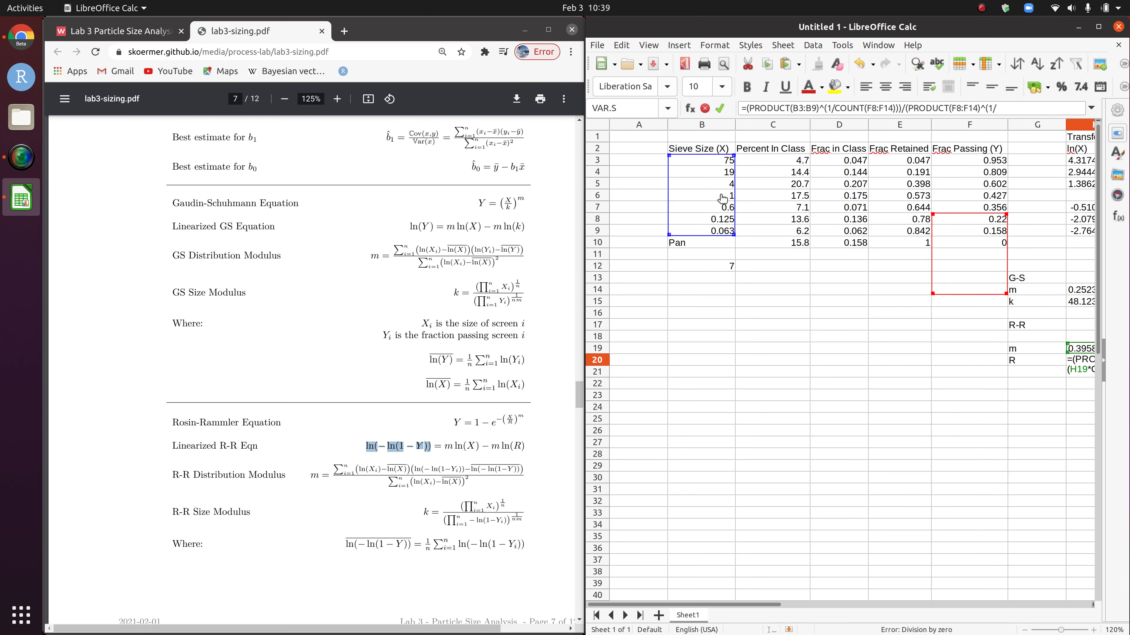
# Step: Repoint the remaining ranges of the H20 size modulus formula so it reads =(PRODUCT(B3:B9)^(1/COUNT(J3:J9)))/(PRODUCT(J3:J9)^(1/(H19*COUNT(J3:J9))))
pyautogui.moveTo(743, 603); pyautogui.dragTo(843, 596)
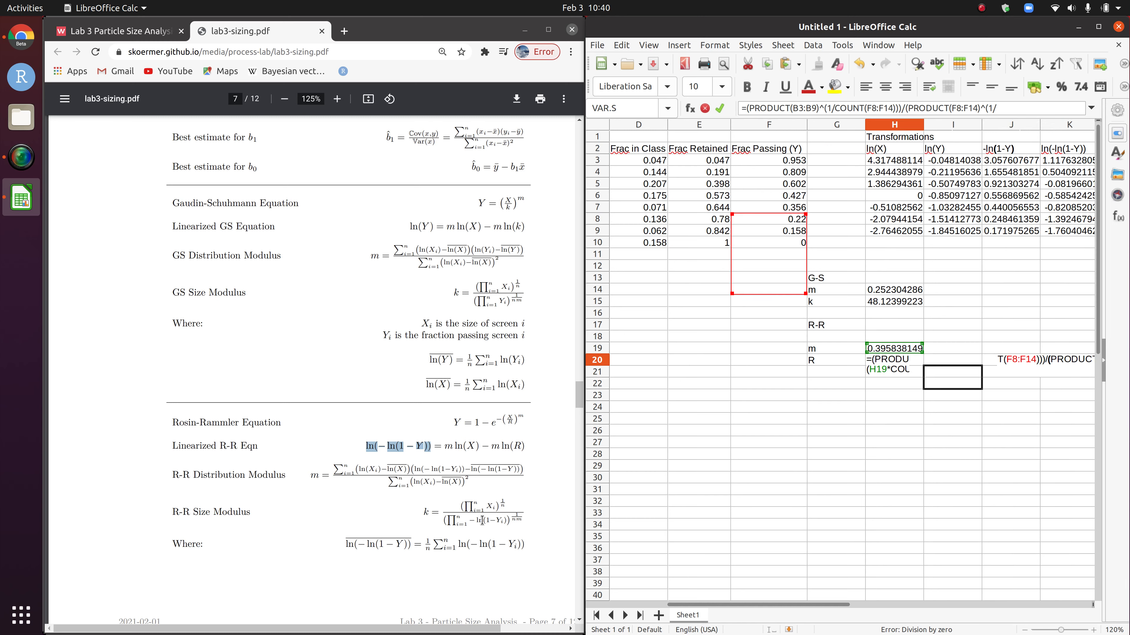
pyautogui.moveTo(473, 521); pyautogui.dragTo(500, 522)
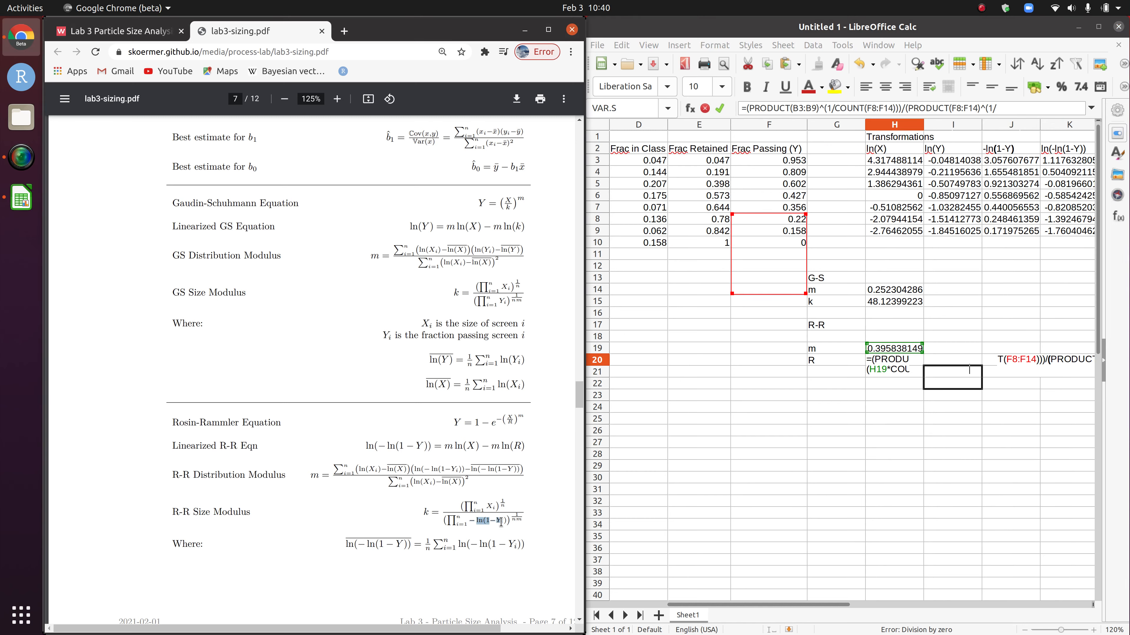
pyautogui.click(509, 523)
pyautogui.moveTo(769, 604)
pyautogui.mouseDown()
pyautogui.moveTo(839, 603)
pyautogui.moveTo(790, 603)
pyautogui.mouseUp()
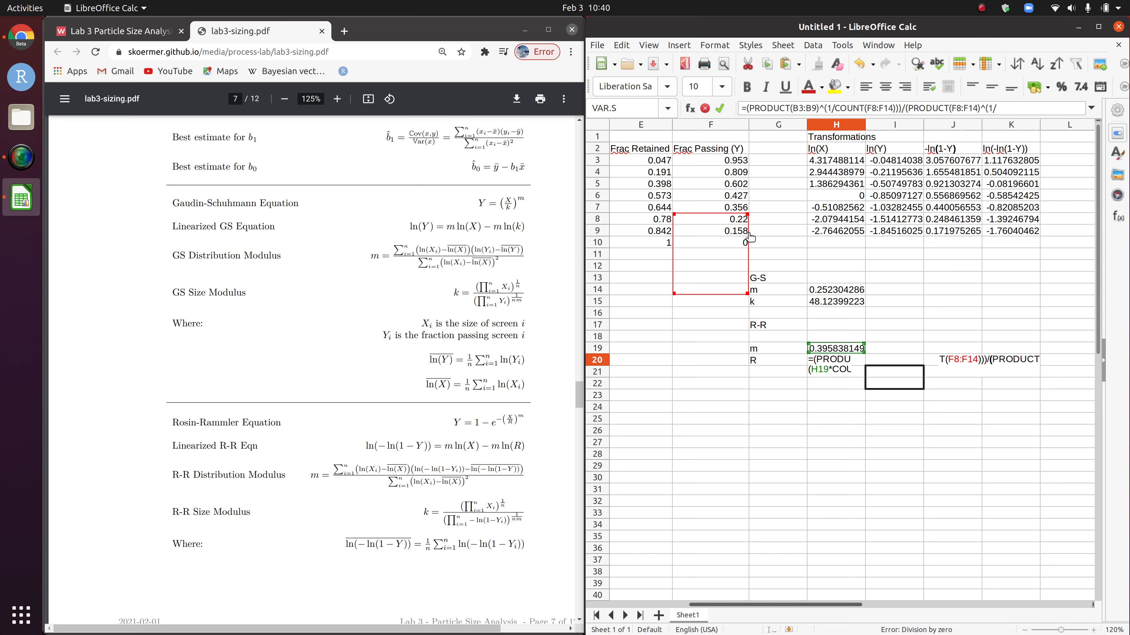
pyautogui.moveTo(748, 234); pyautogui.dragTo(953, 175)
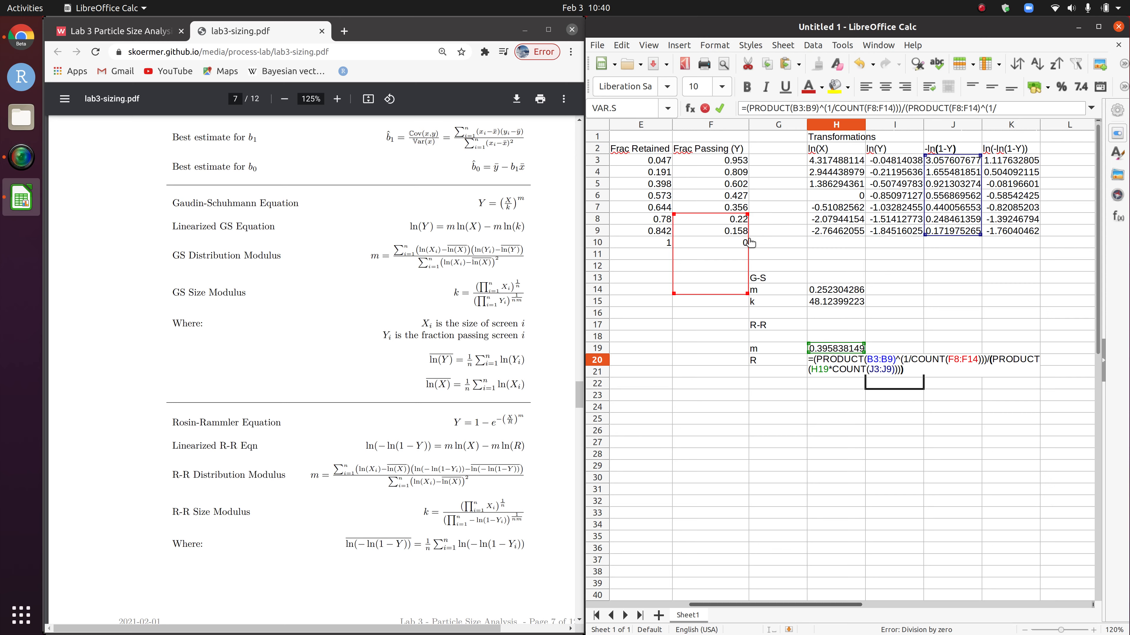
pyautogui.moveTo(751, 242); pyautogui.dragTo(952, 184)
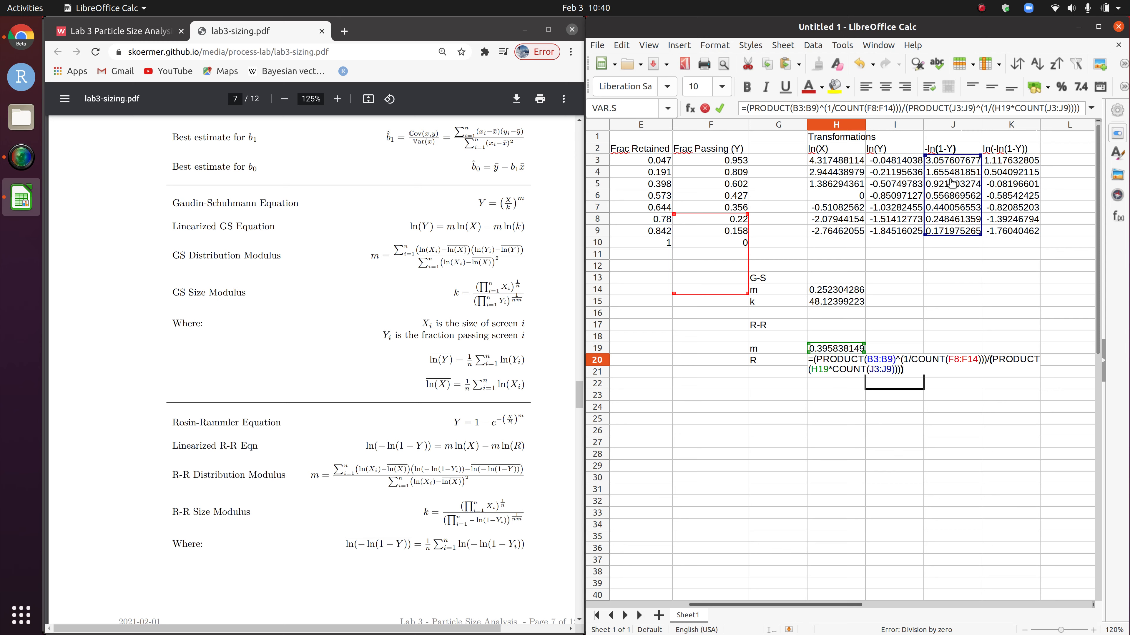
pyautogui.moveTo(749, 238); pyautogui.dragTo(953, 186)
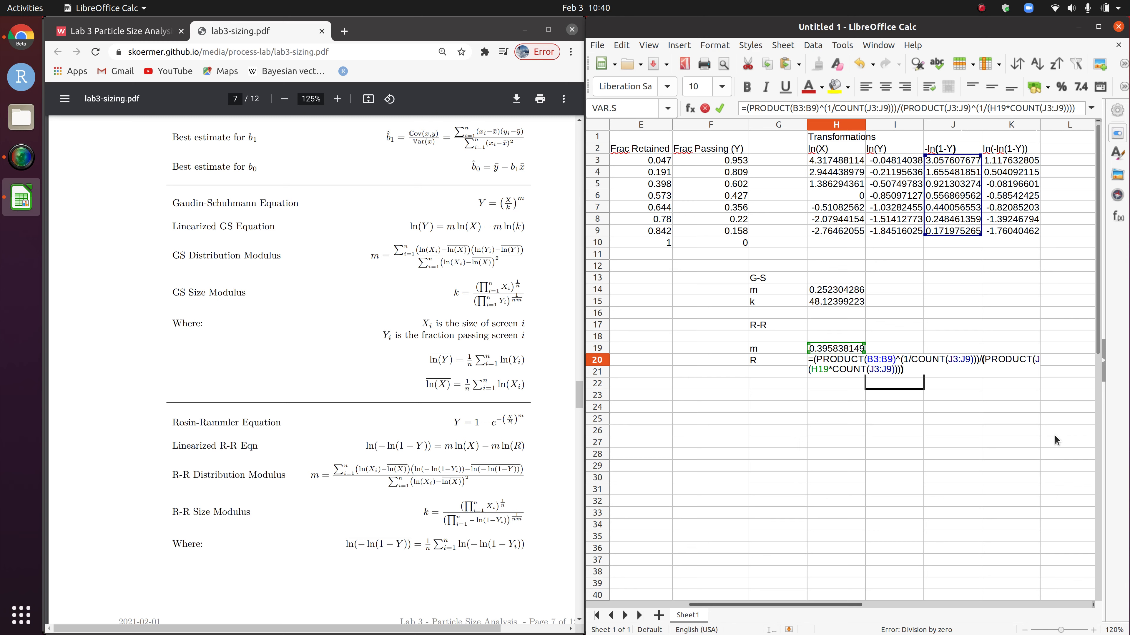
pyautogui.press('Return')
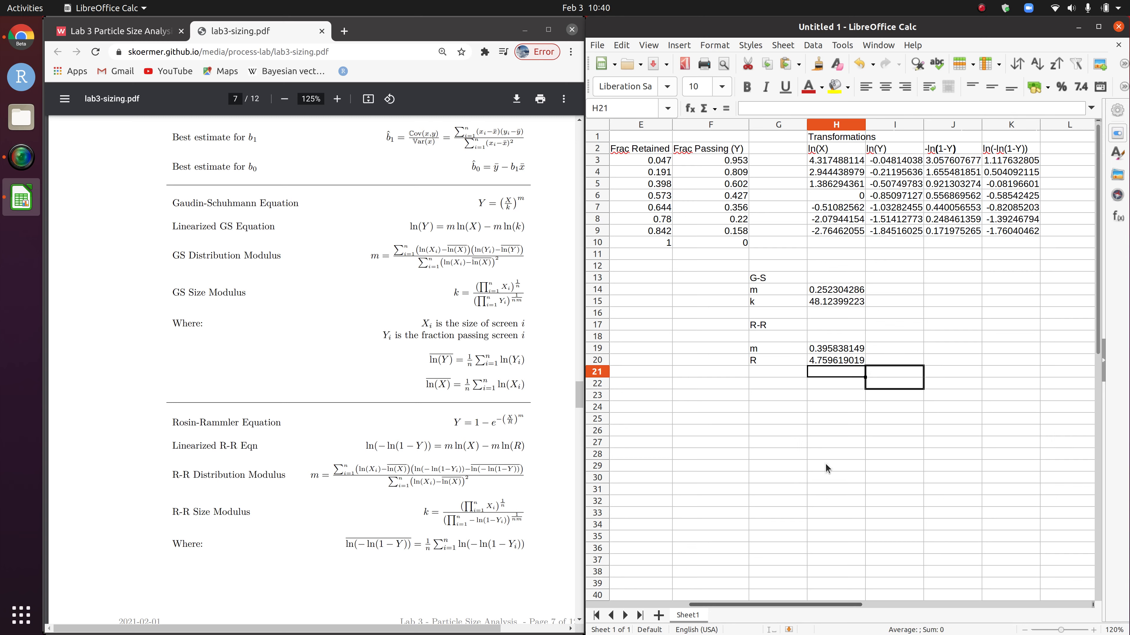
pyautogui.click(828, 420)
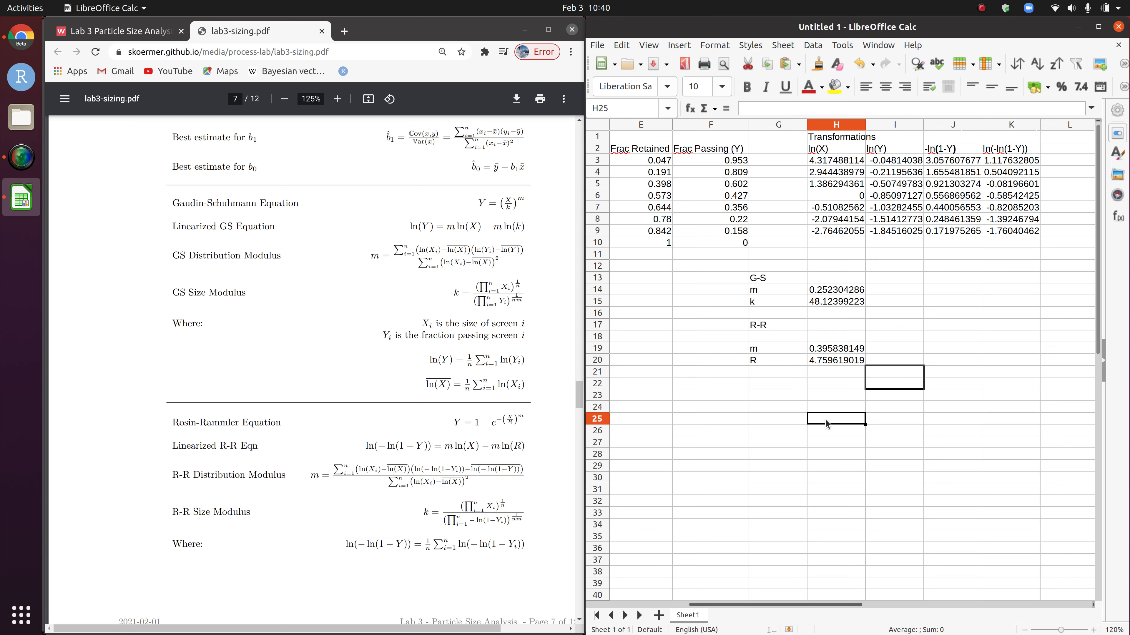
pyautogui.doubleClick(837, 360)
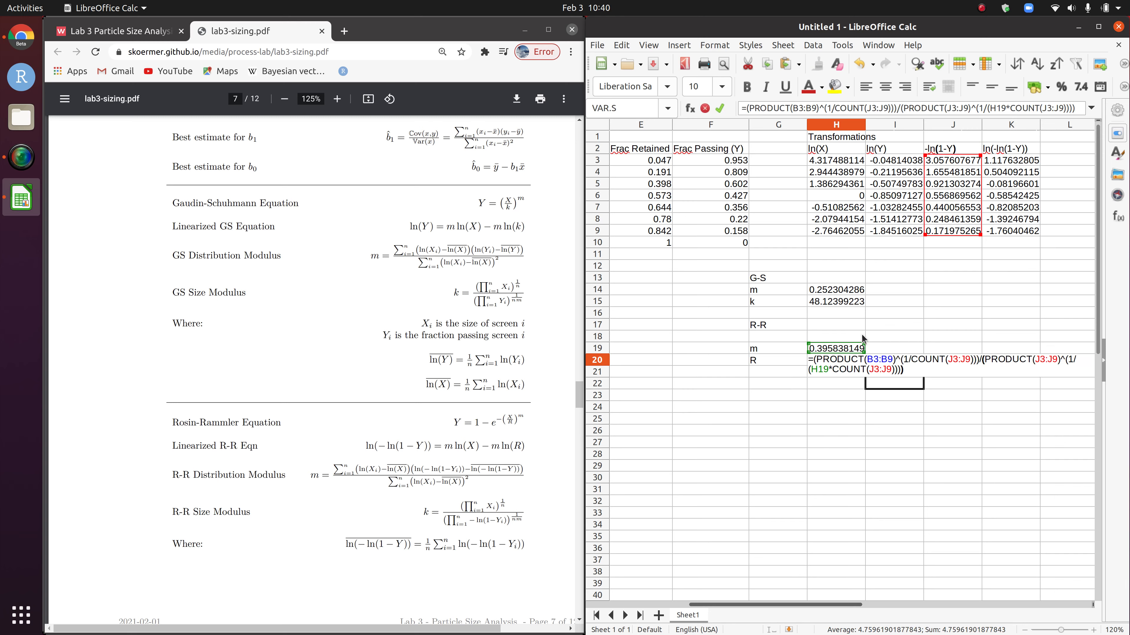
pyautogui.press('Return')
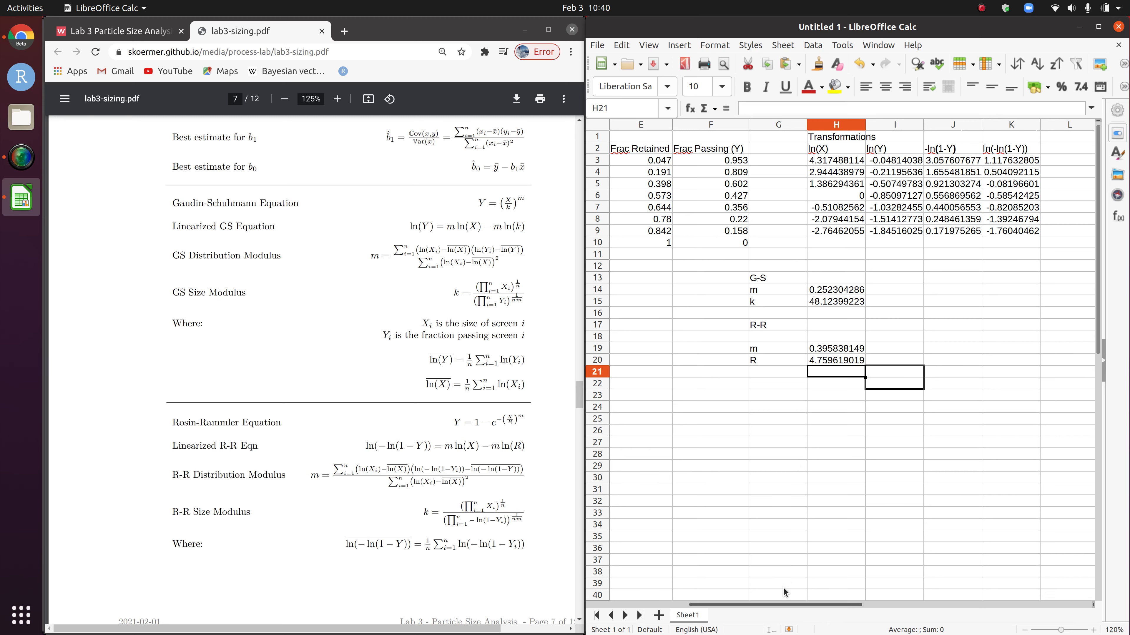
pyautogui.moveTo(777, 605)
pyautogui.mouseDown()
pyautogui.moveTo(697, 605)
pyautogui.moveTo(787, 603)
pyautogui.mouseUp()
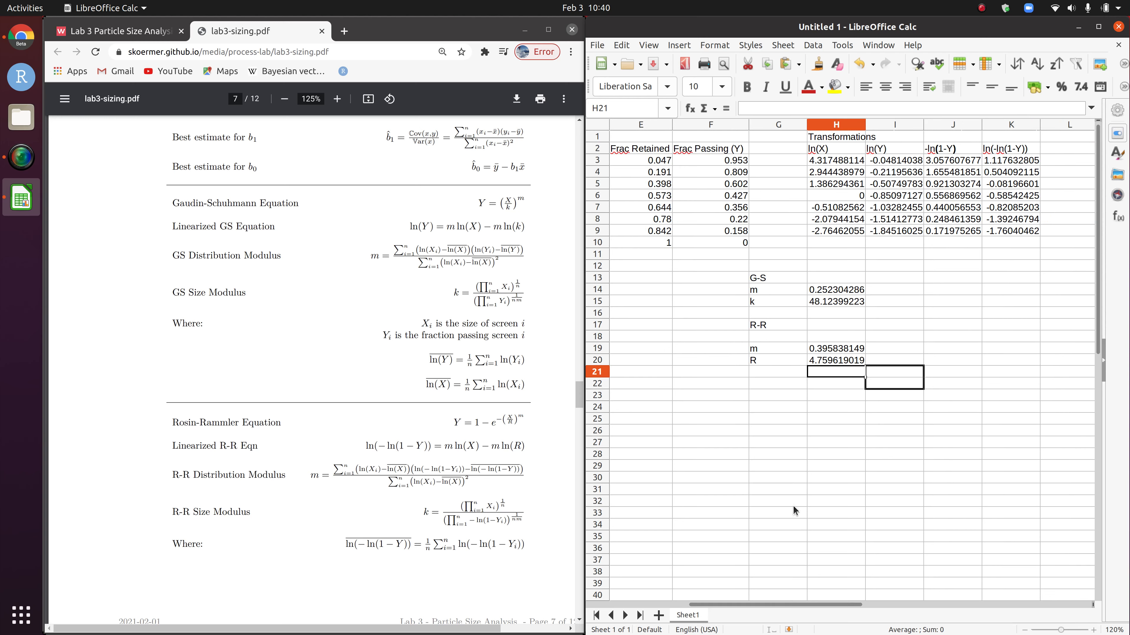
pyautogui.click(837, 350)
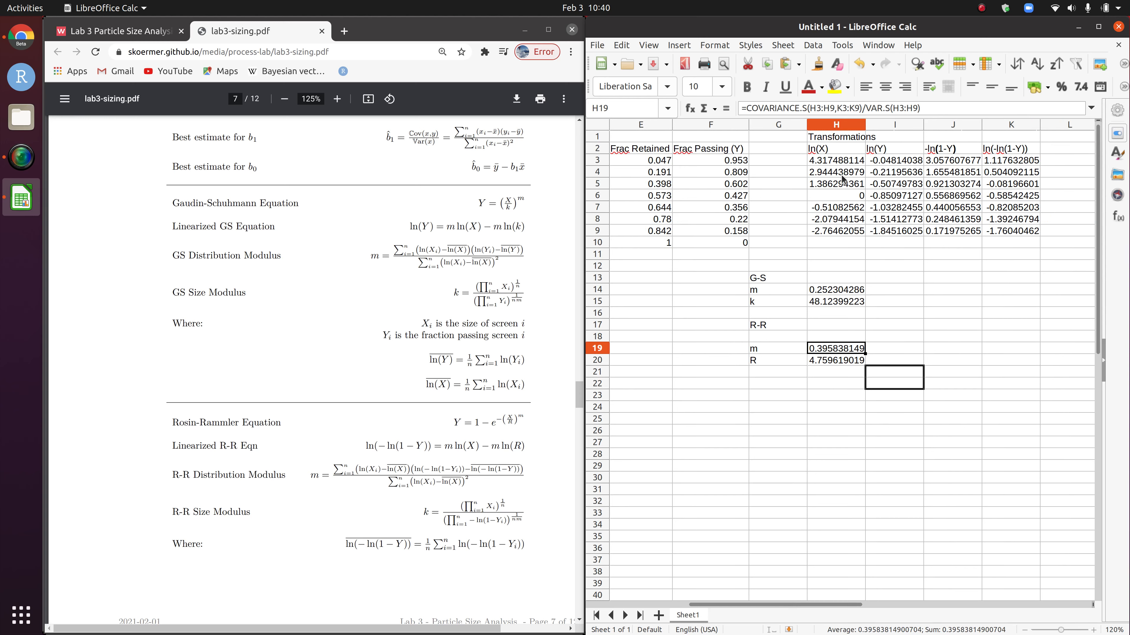
# Step: Insert a points-only XY scatter chart from H3:I9, plotting ln(Y) against ln(X) with the data series in columns
pyautogui.moveTo(837, 162); pyautogui.dragTo(831, 231)
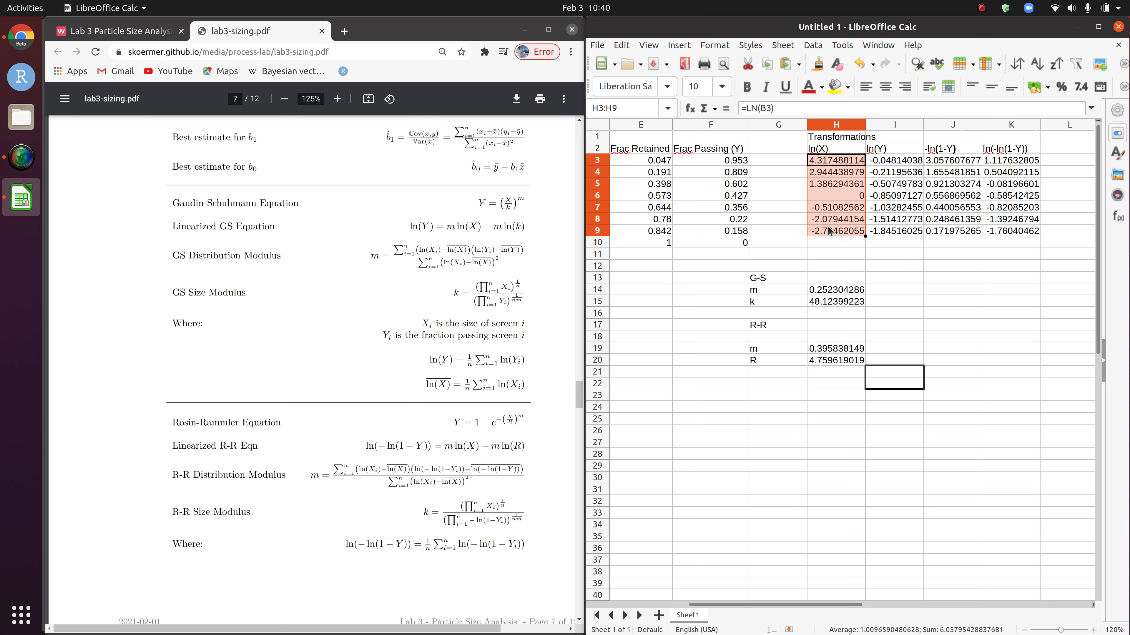
pyautogui.moveTo(899, 162); pyautogui.dragTo(895, 233)
pyautogui.click(677, 45)
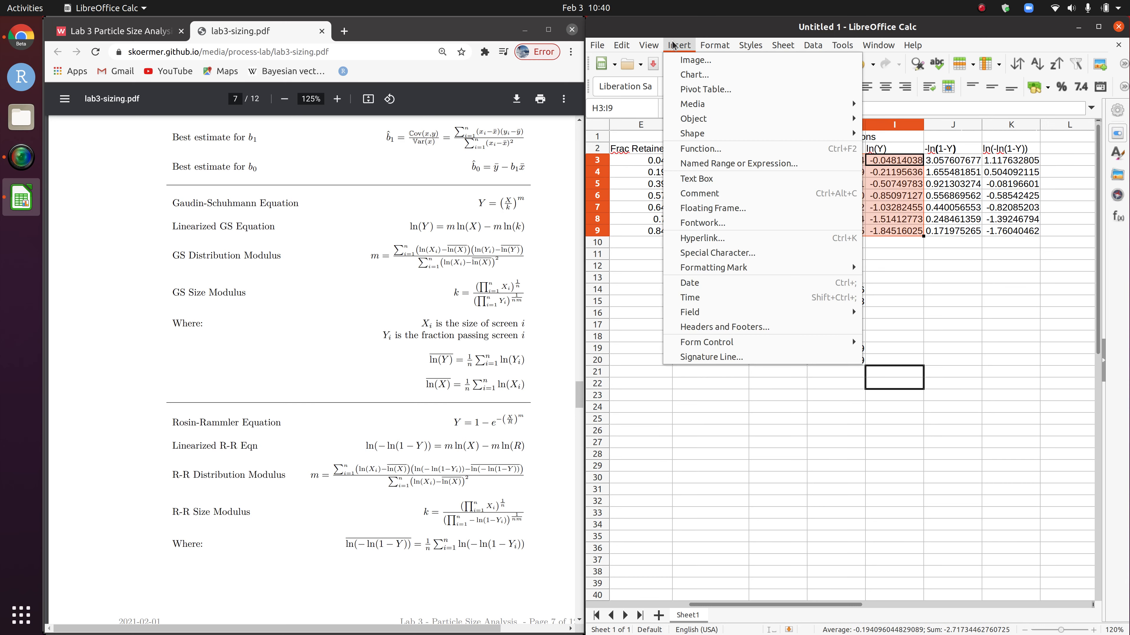
pyautogui.click(684, 74)
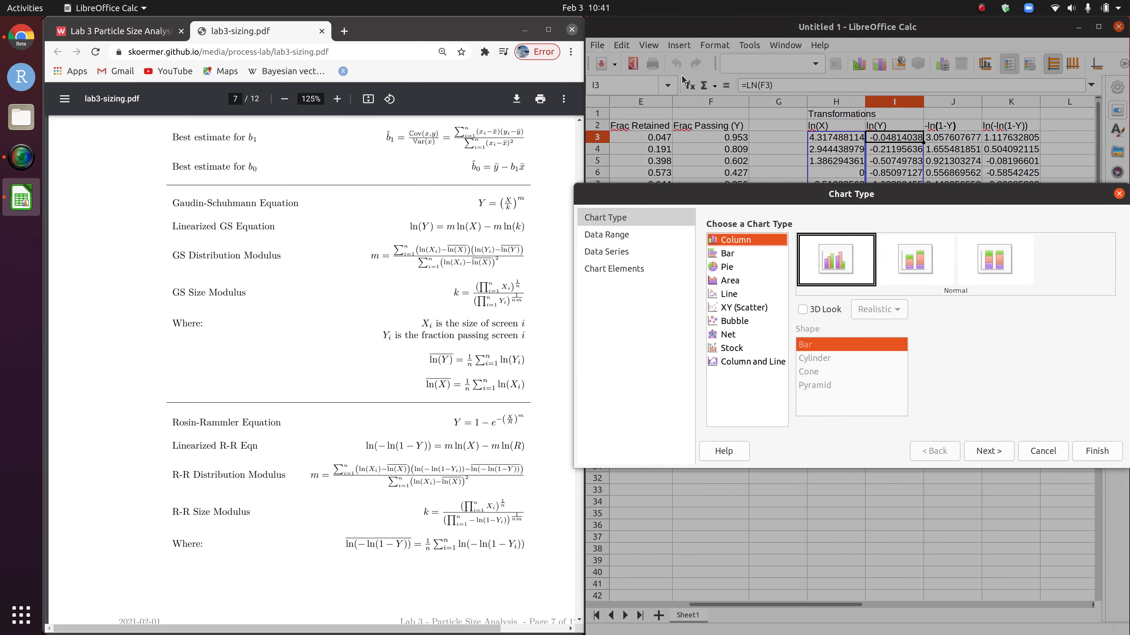
pyautogui.click(755, 308)
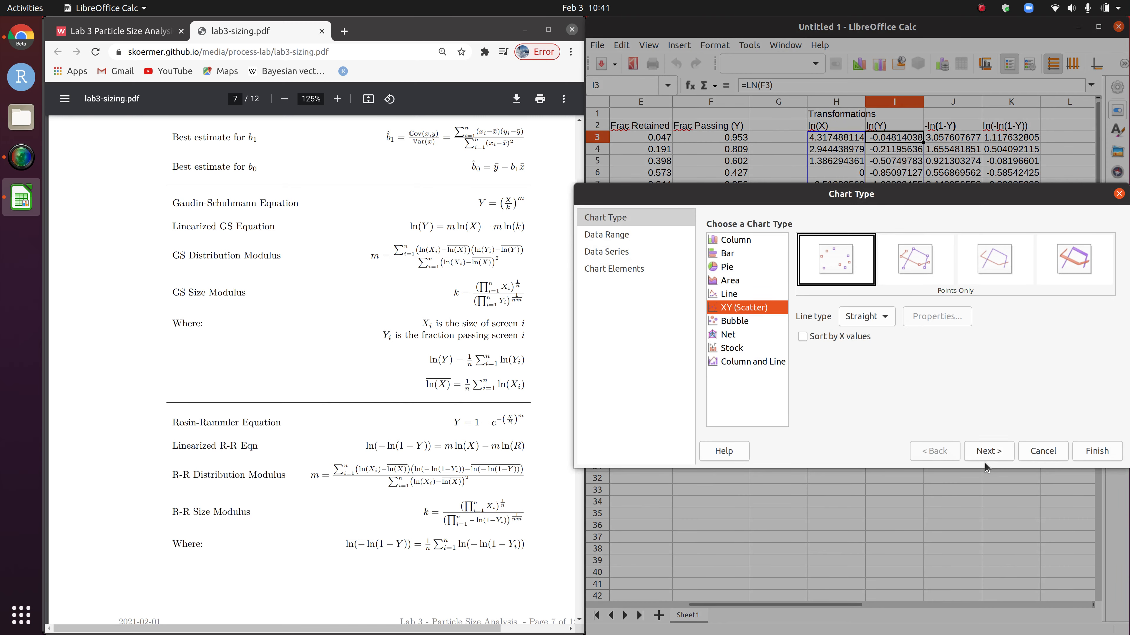
pyautogui.click(989, 451)
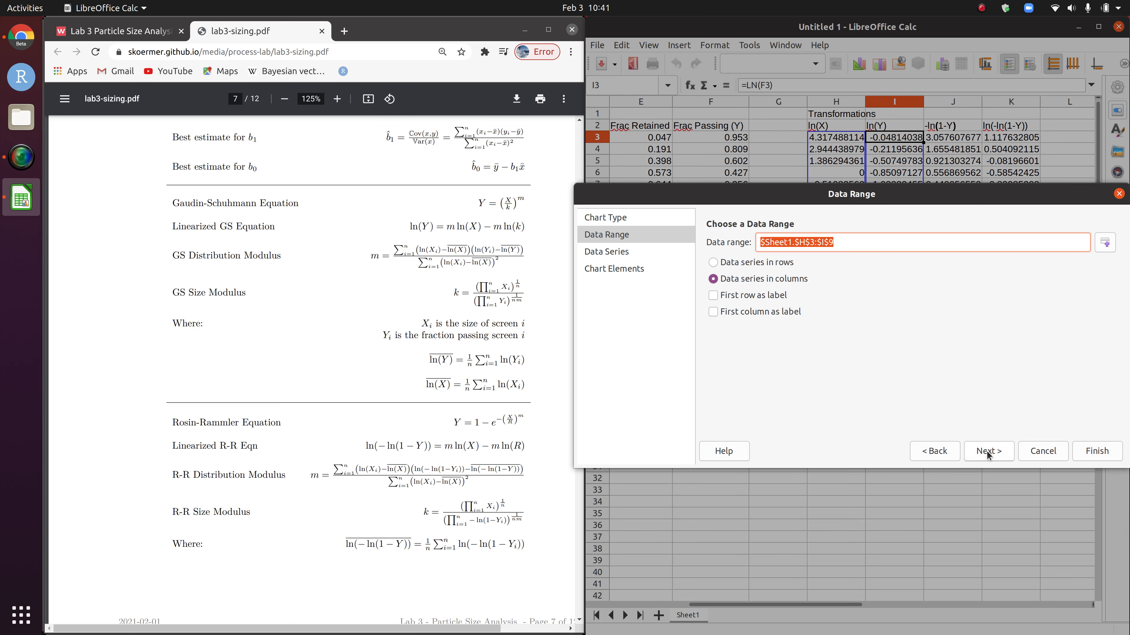
pyautogui.click(988, 454)
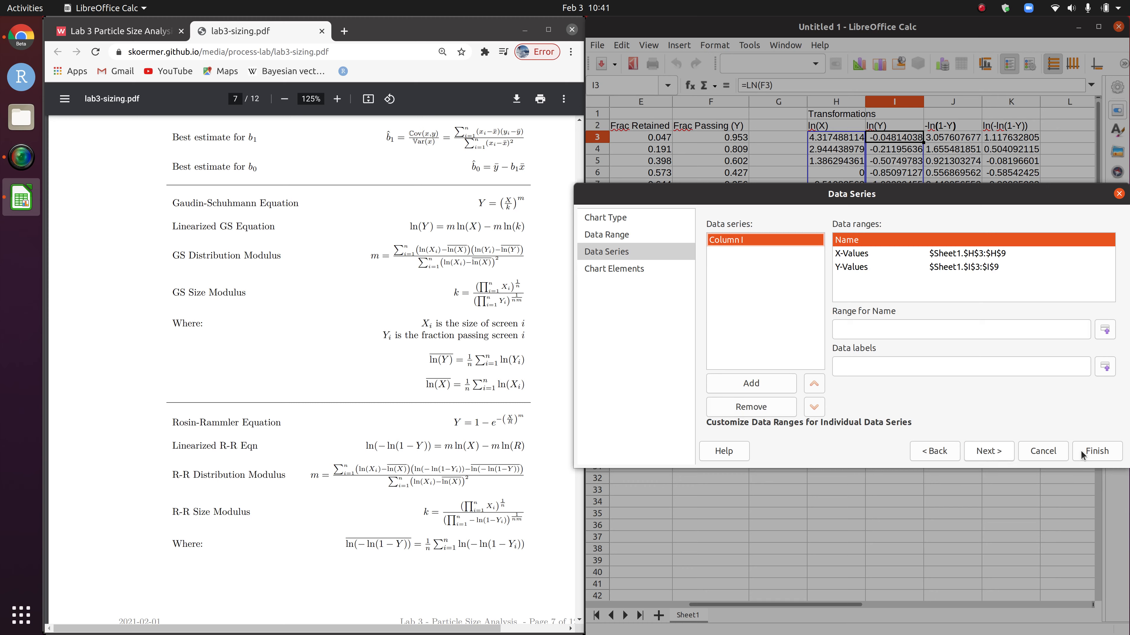
pyautogui.click(982, 454)
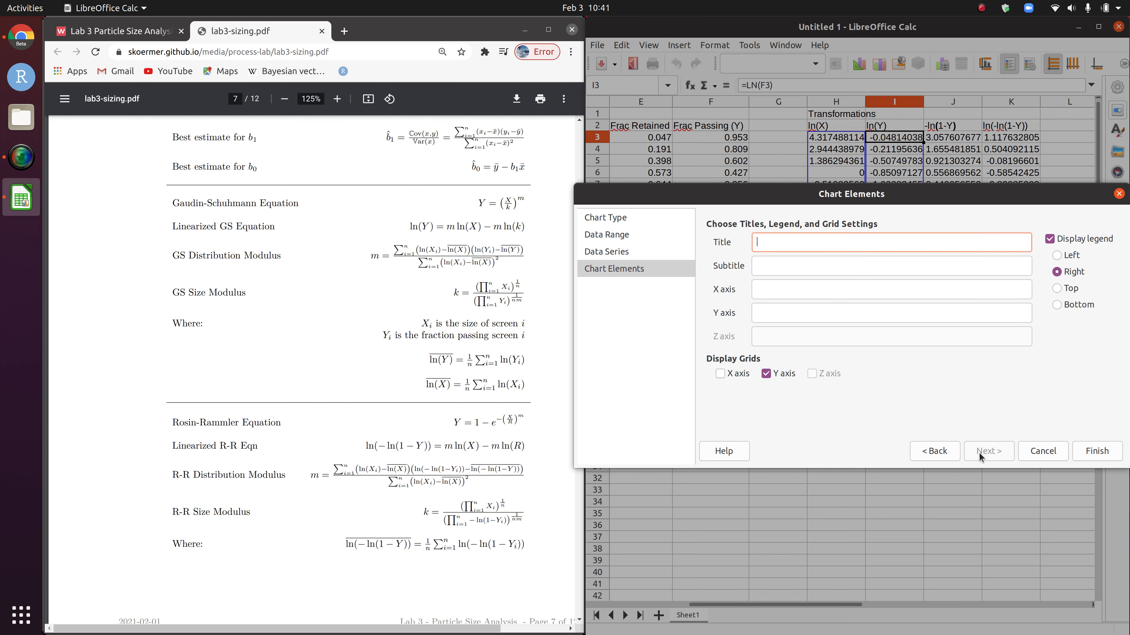
pyautogui.click(934, 452)
pyautogui.click(934, 453)
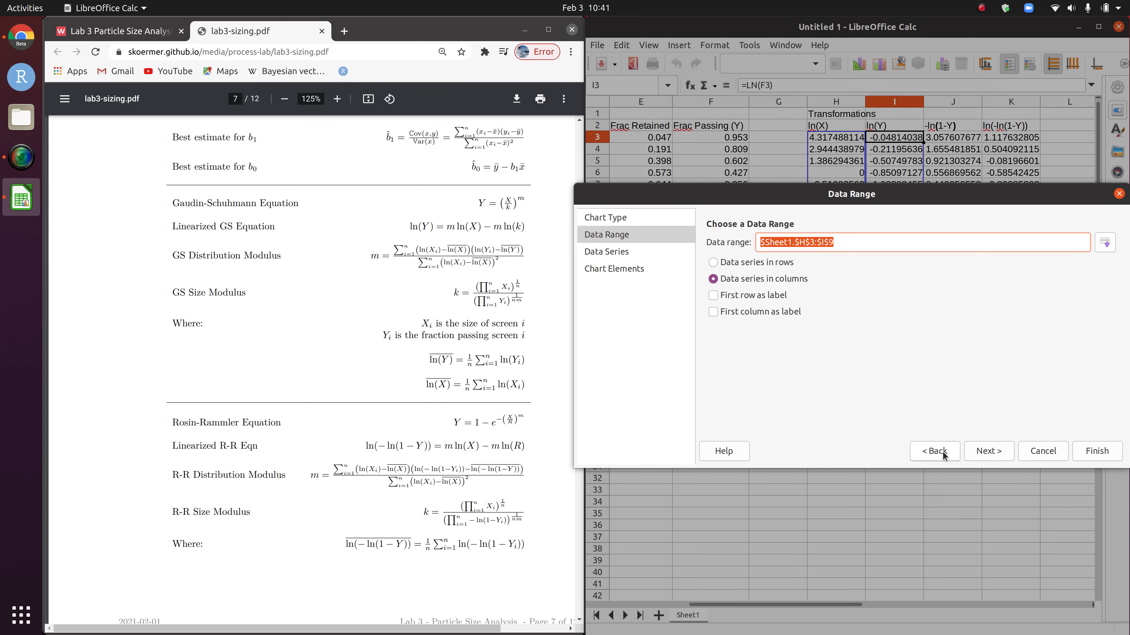
pyautogui.click(939, 454)
pyautogui.click(1085, 451)
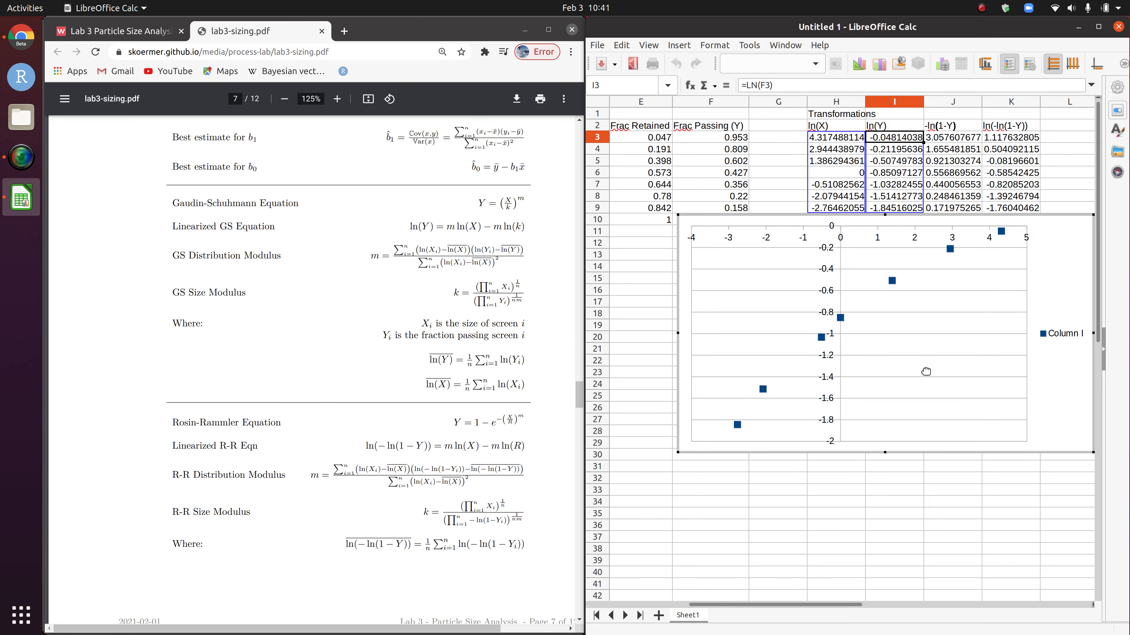
# Step: Add a linear trend line to the ln(Y) data series and show its equation on the chart
pyautogui.rightClick(861, 331)
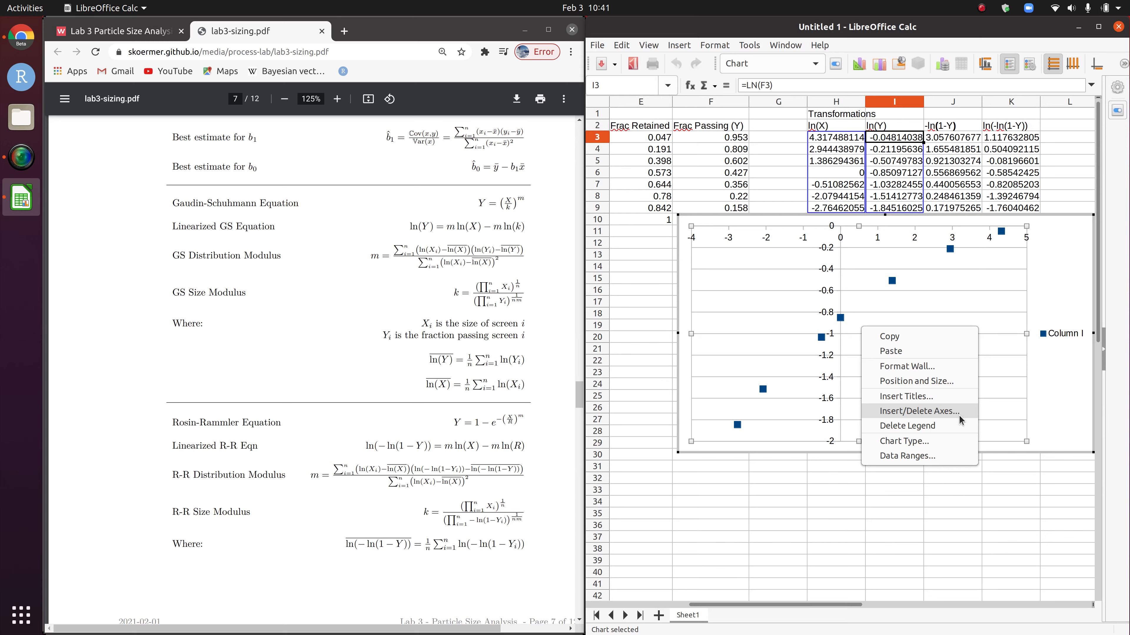
pyautogui.click(945, 287)
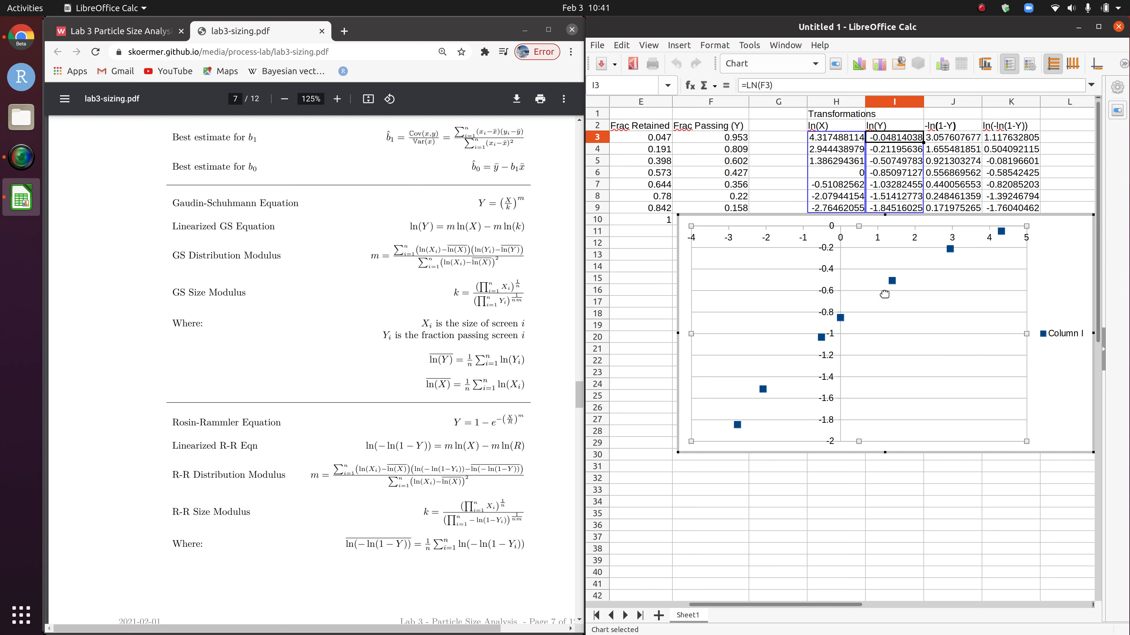
pyautogui.click(894, 284)
pyautogui.rightClick(893, 284)
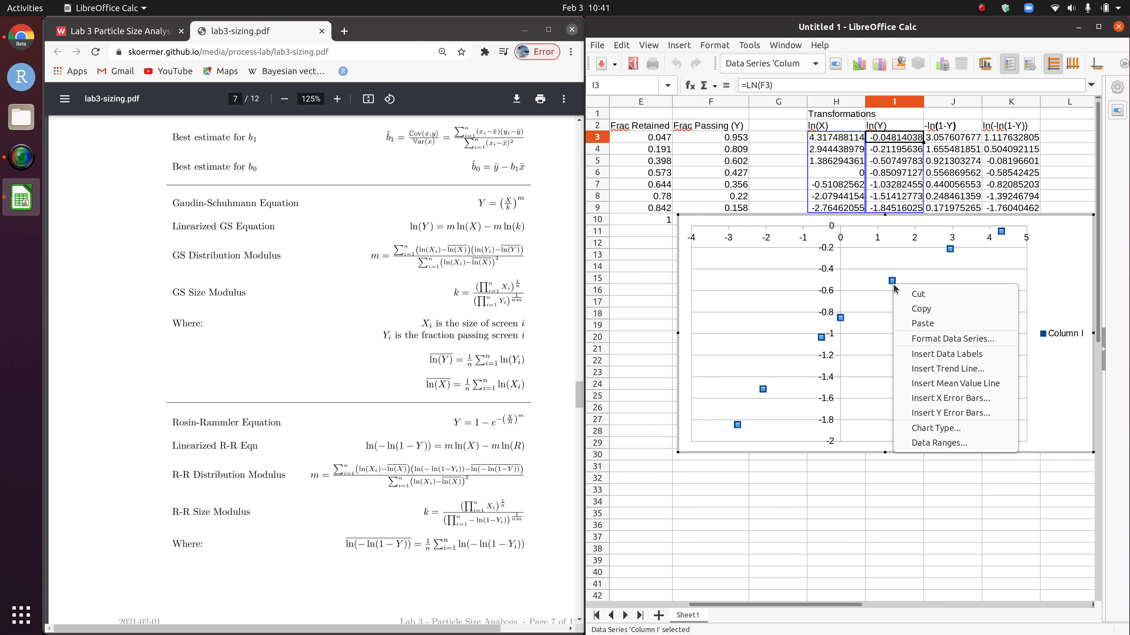
pyautogui.click(973, 374)
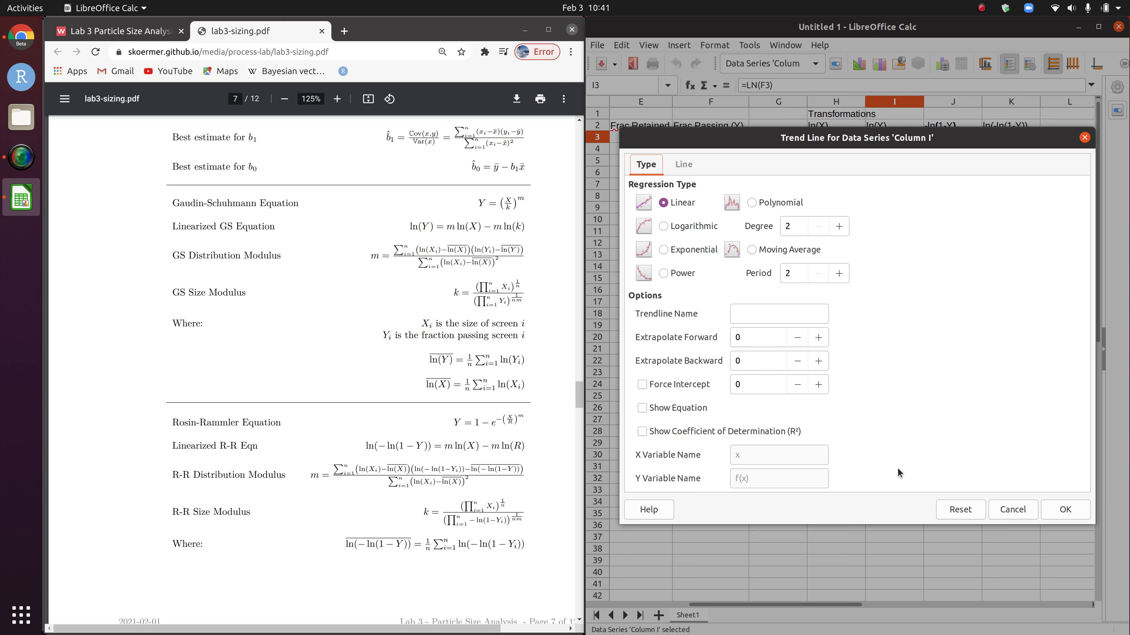
pyautogui.click(643, 408)
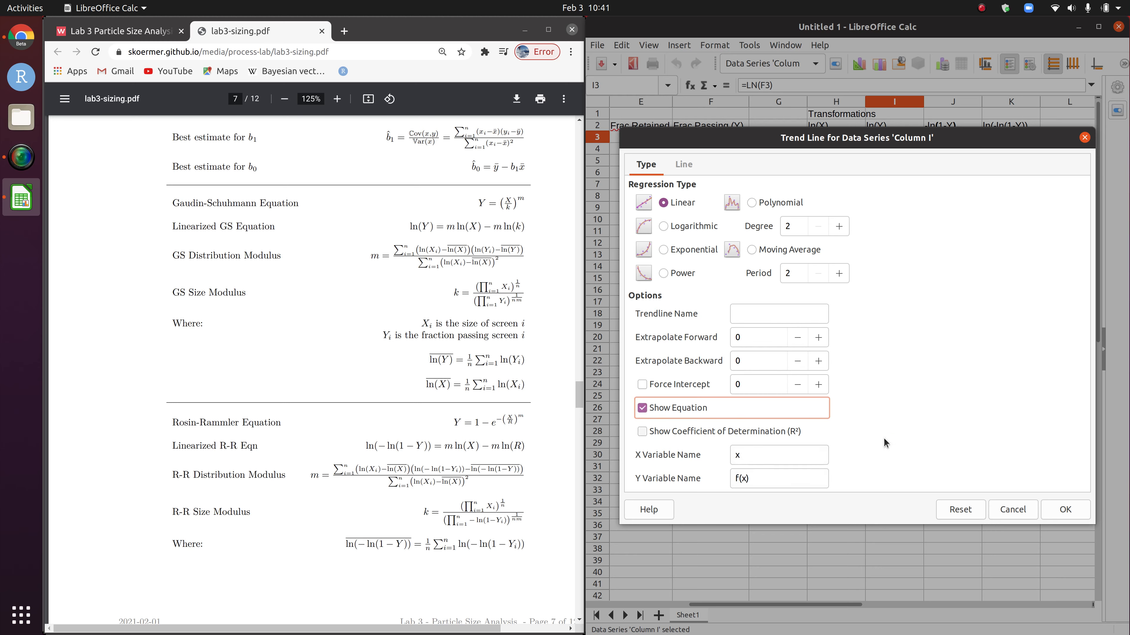
pyautogui.click(1065, 510)
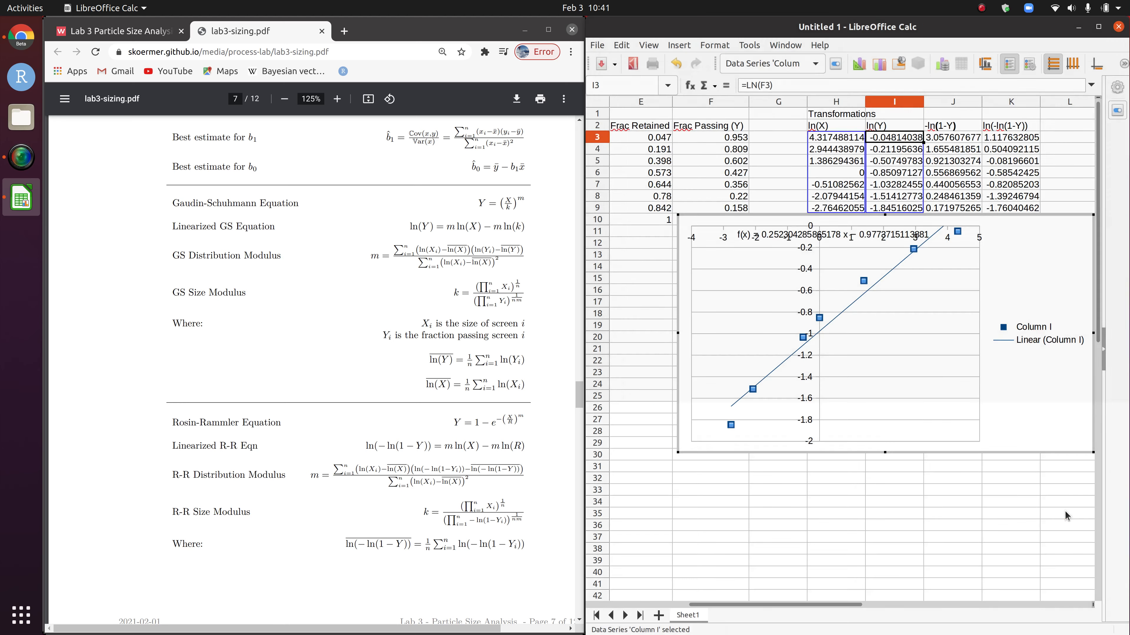
# Step: Move the trend line equation to the open area below the line and place the chart beneath the R-R results
pyautogui.click(848, 238)
pyautogui.moveTo(847, 238); pyautogui.dragTo(899, 385)
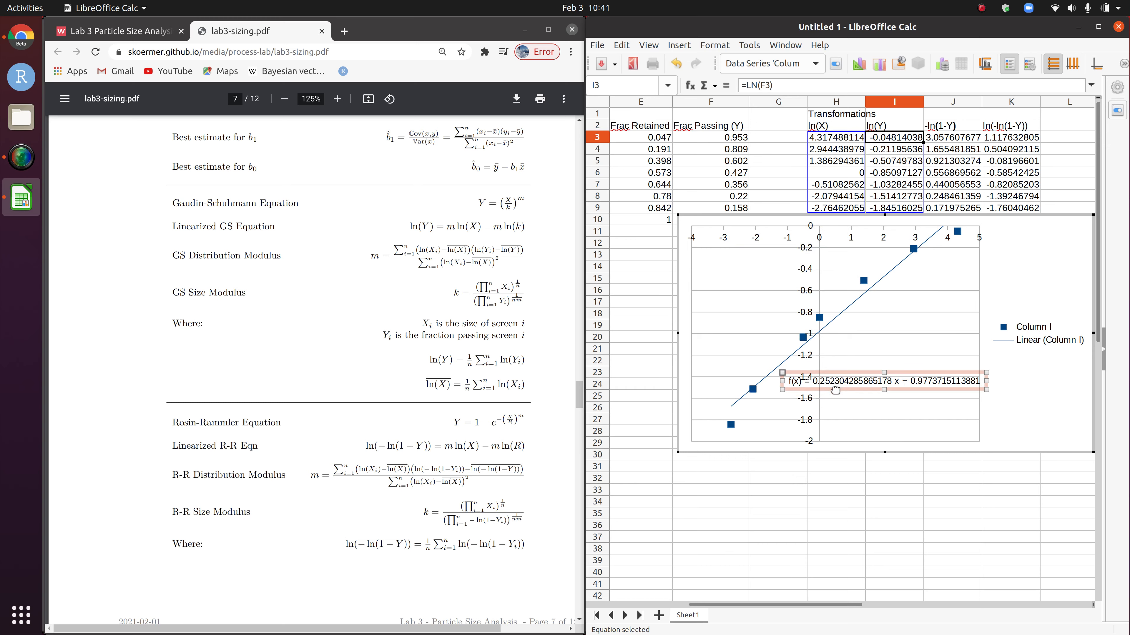
pyautogui.click(1016, 240)
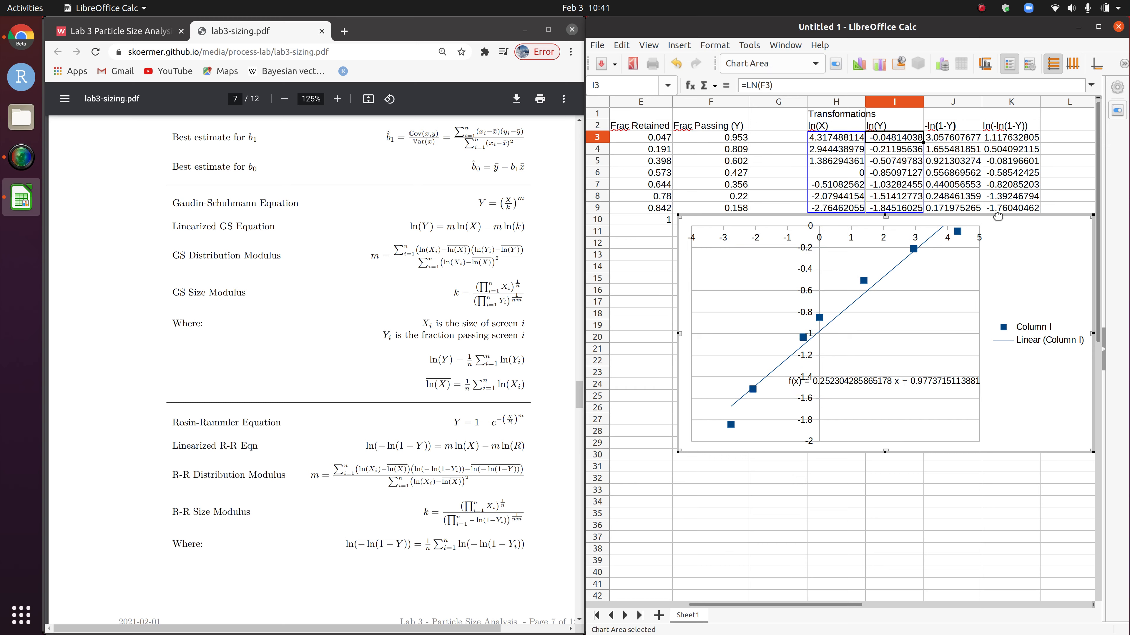
pyautogui.moveTo(951, 350); pyautogui.dragTo(904, 486)
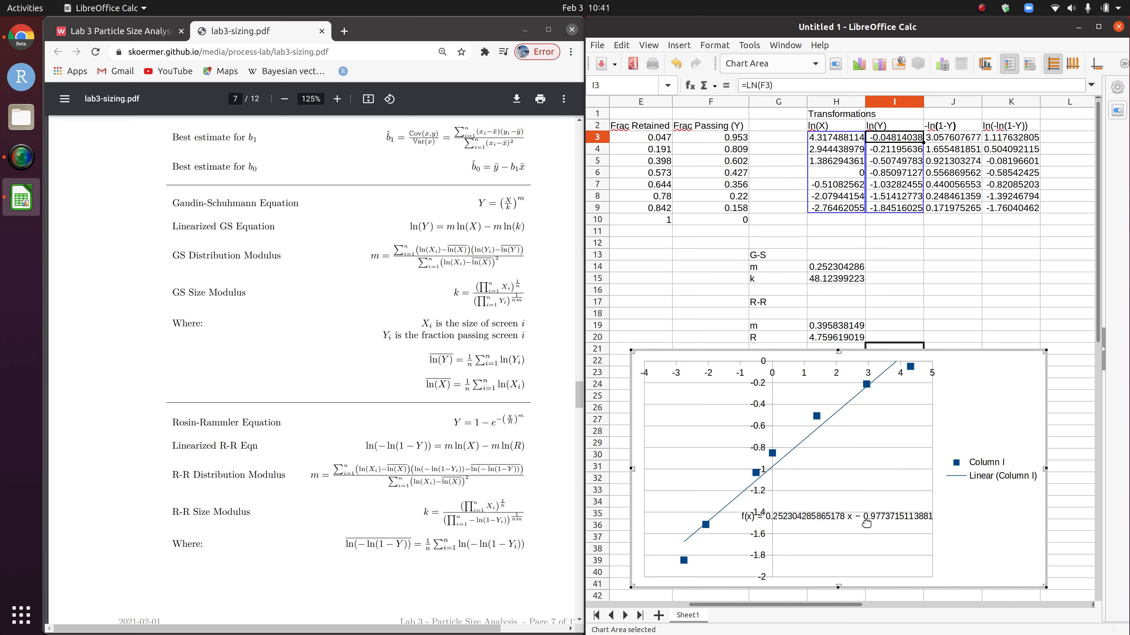
# Step: Compare the trend line equation with the linearized GS equation in the PDF and the G-S values m and k in H14:H15
pyautogui.click(487, 227)
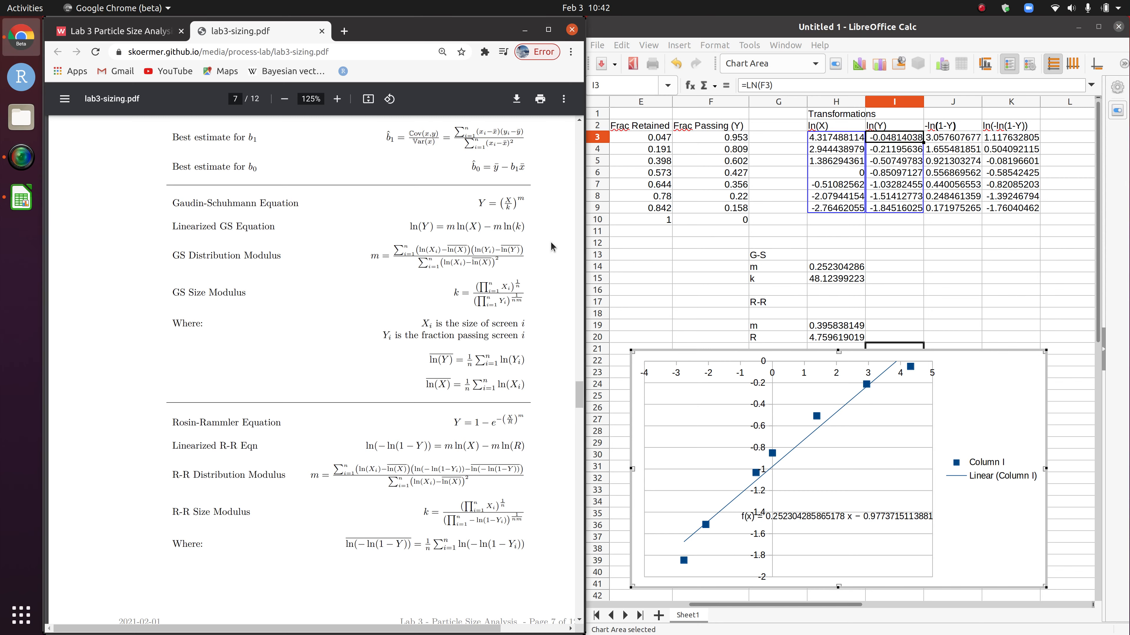
pyautogui.click(854, 523)
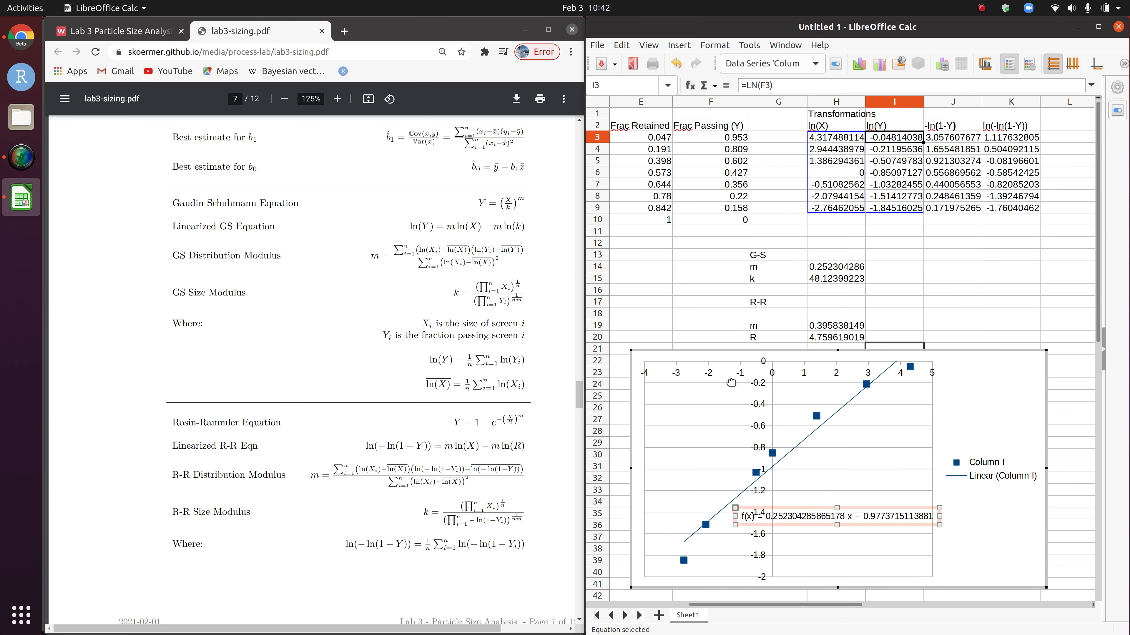
pyautogui.click(836, 278)
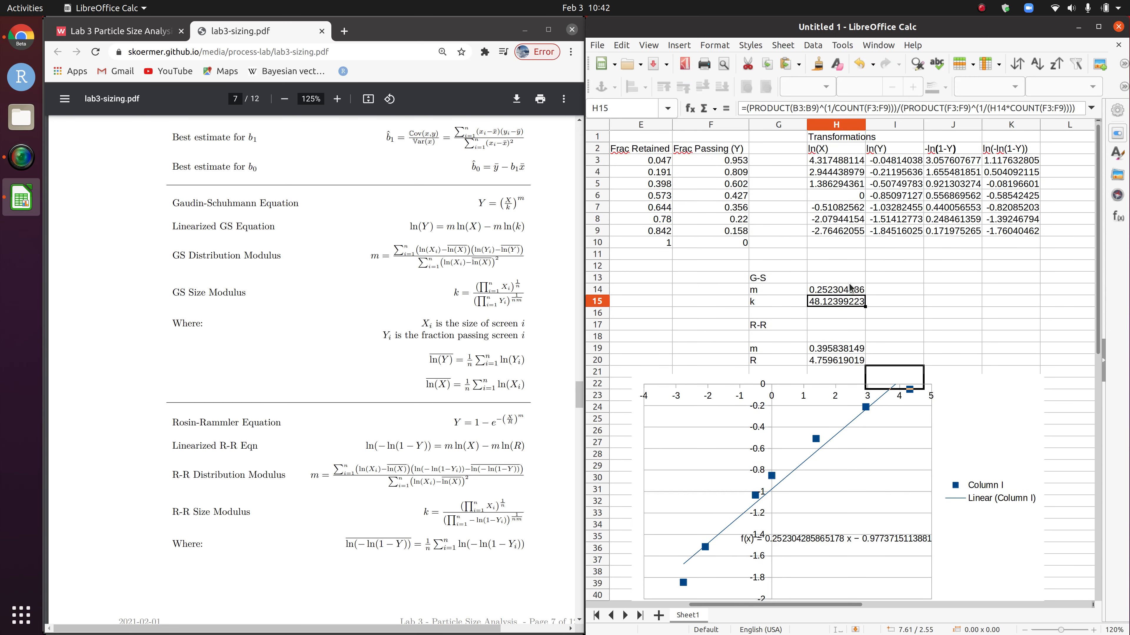
pyautogui.click(976, 404)
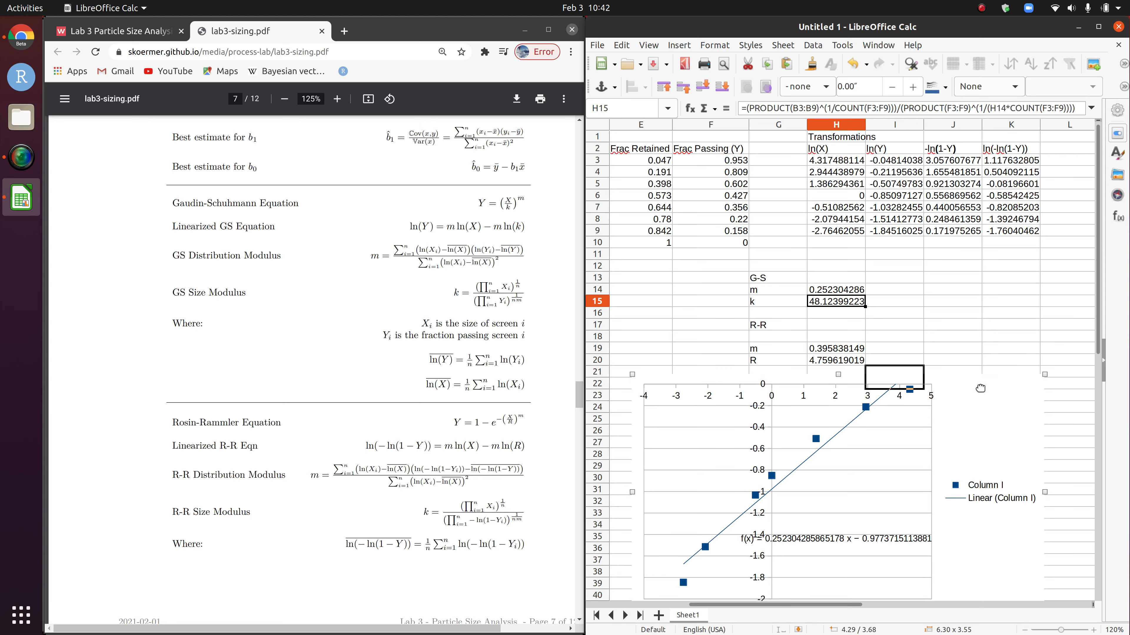
pyautogui.scroll(-1, 993, 246)
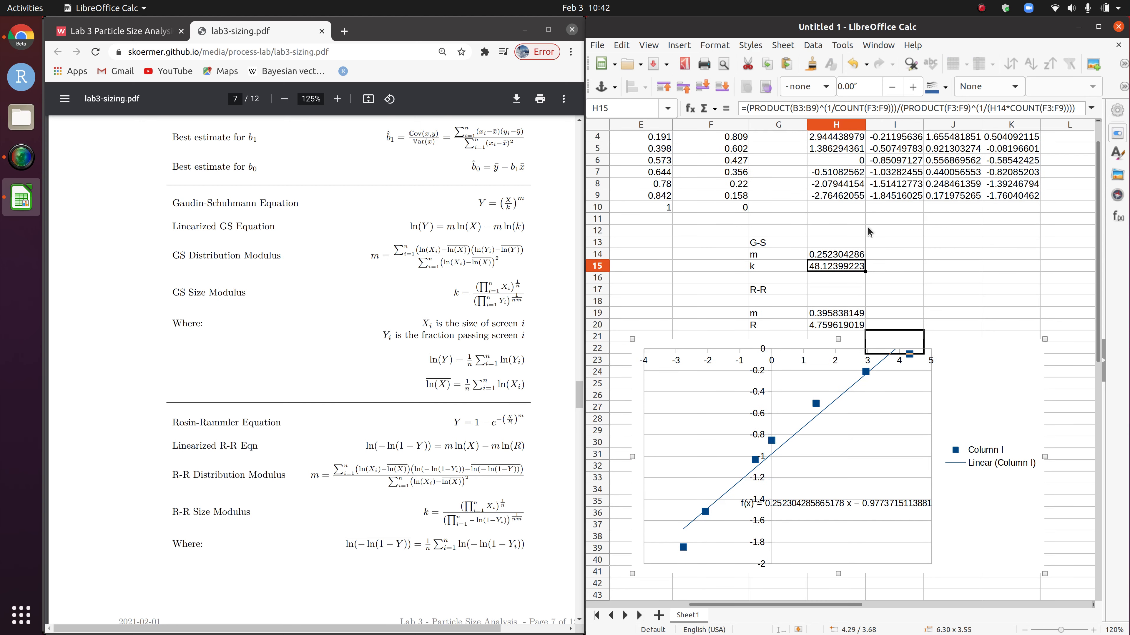
pyautogui.scroll(1, 814, 238)
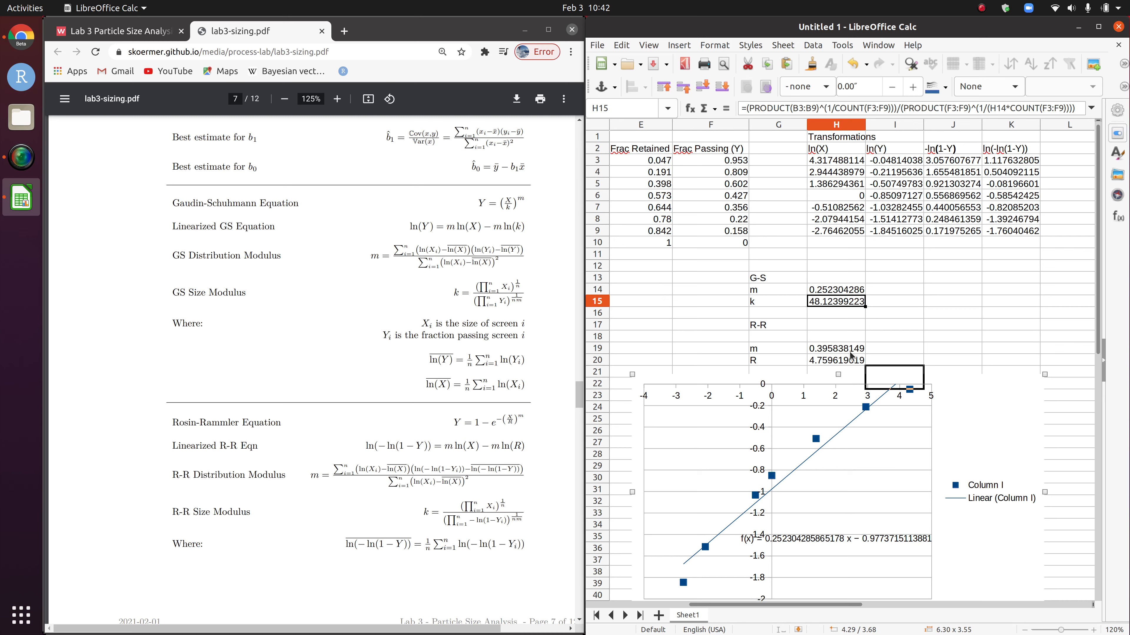
pyautogui.click(843, 290)
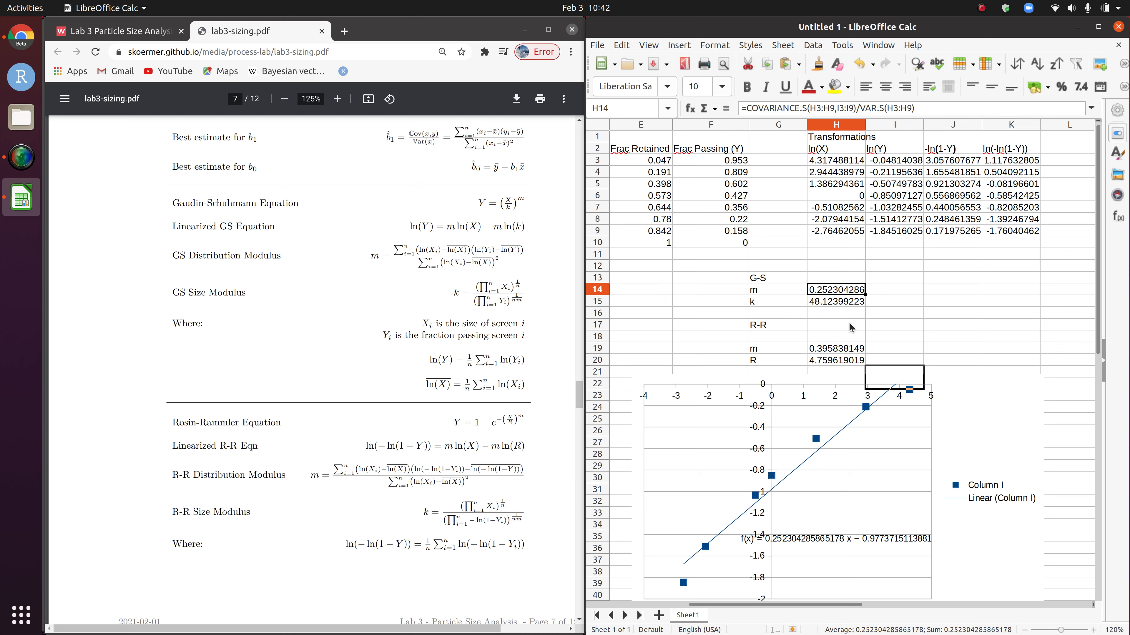